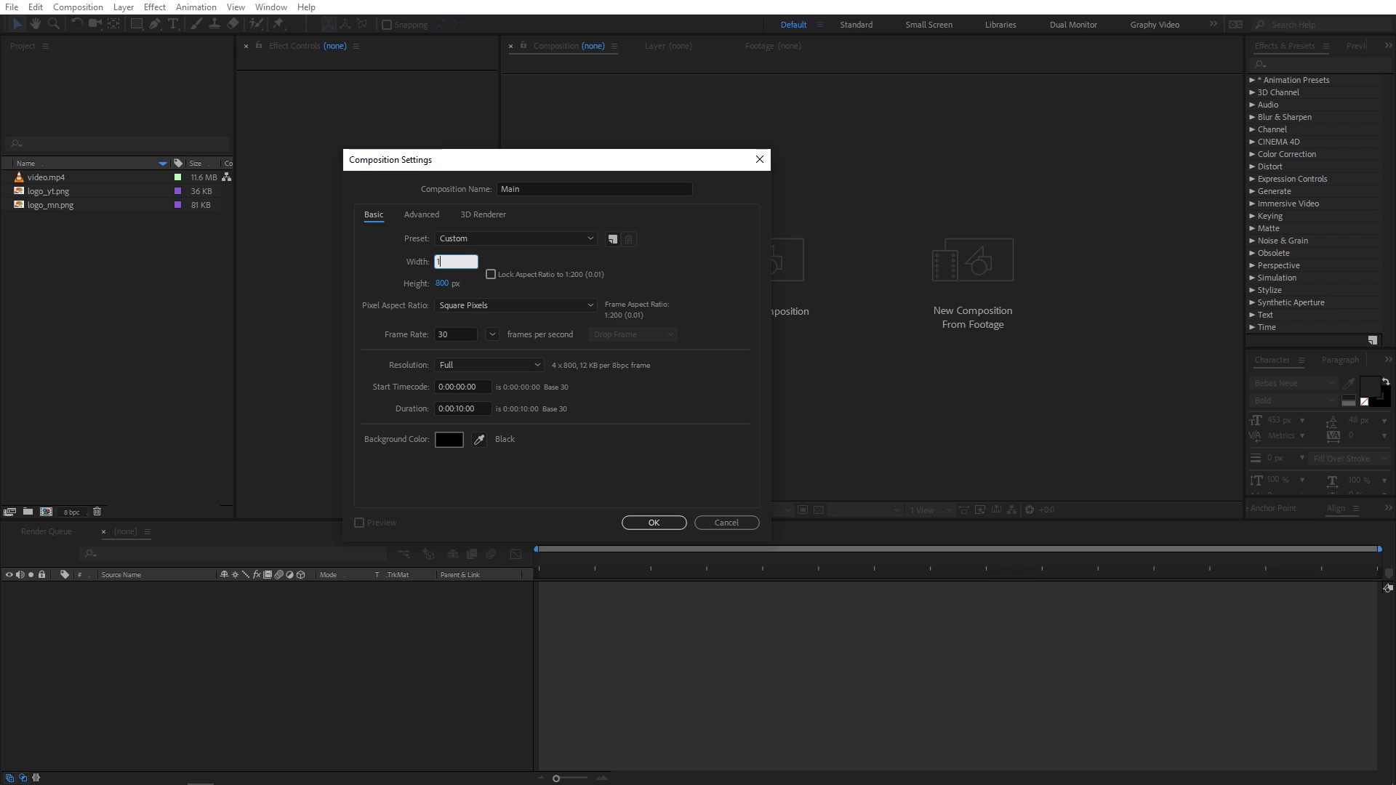
# Set the Main composition's size to 1920 × 1080 px and create it.
pyautogui.press('Tab')
pyautogui.write('1080')
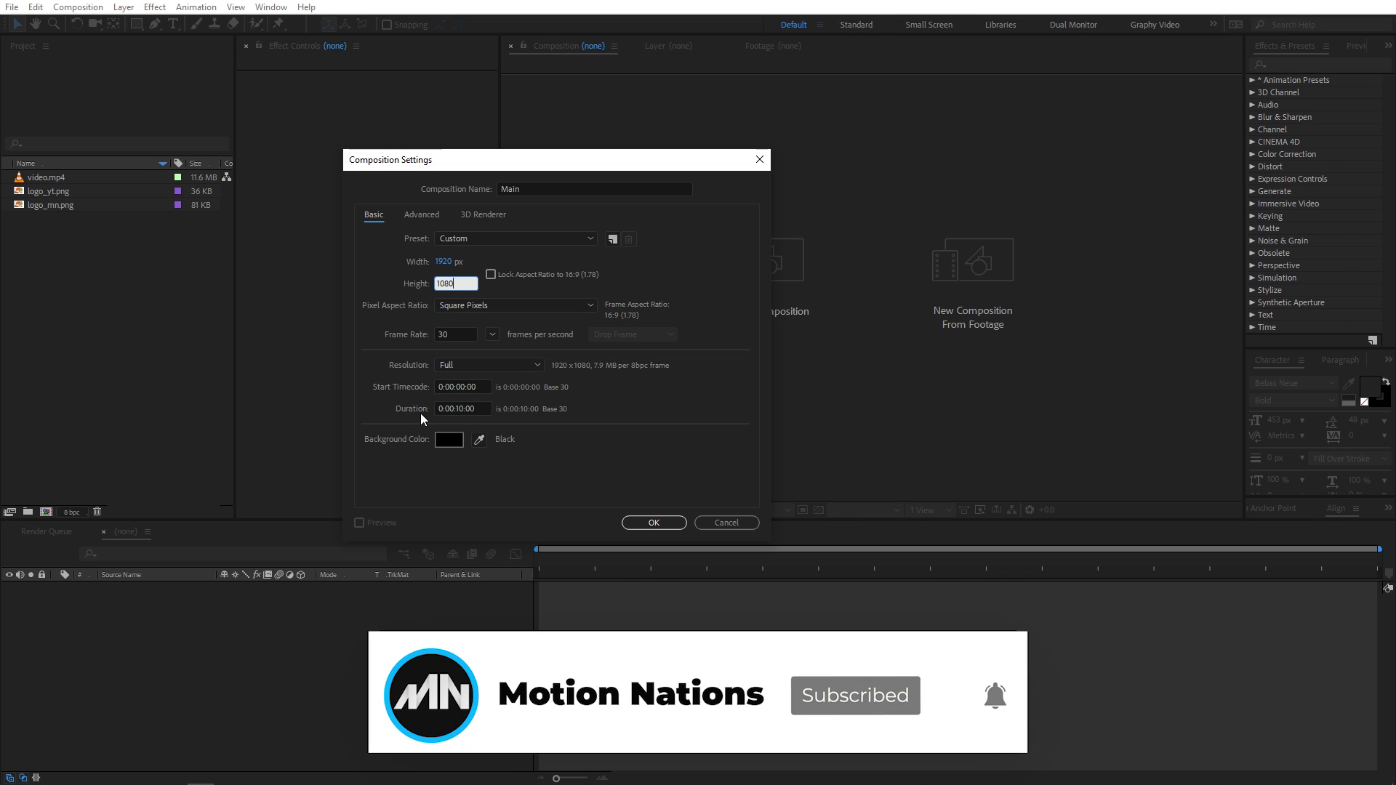
pyautogui.click(653, 522)
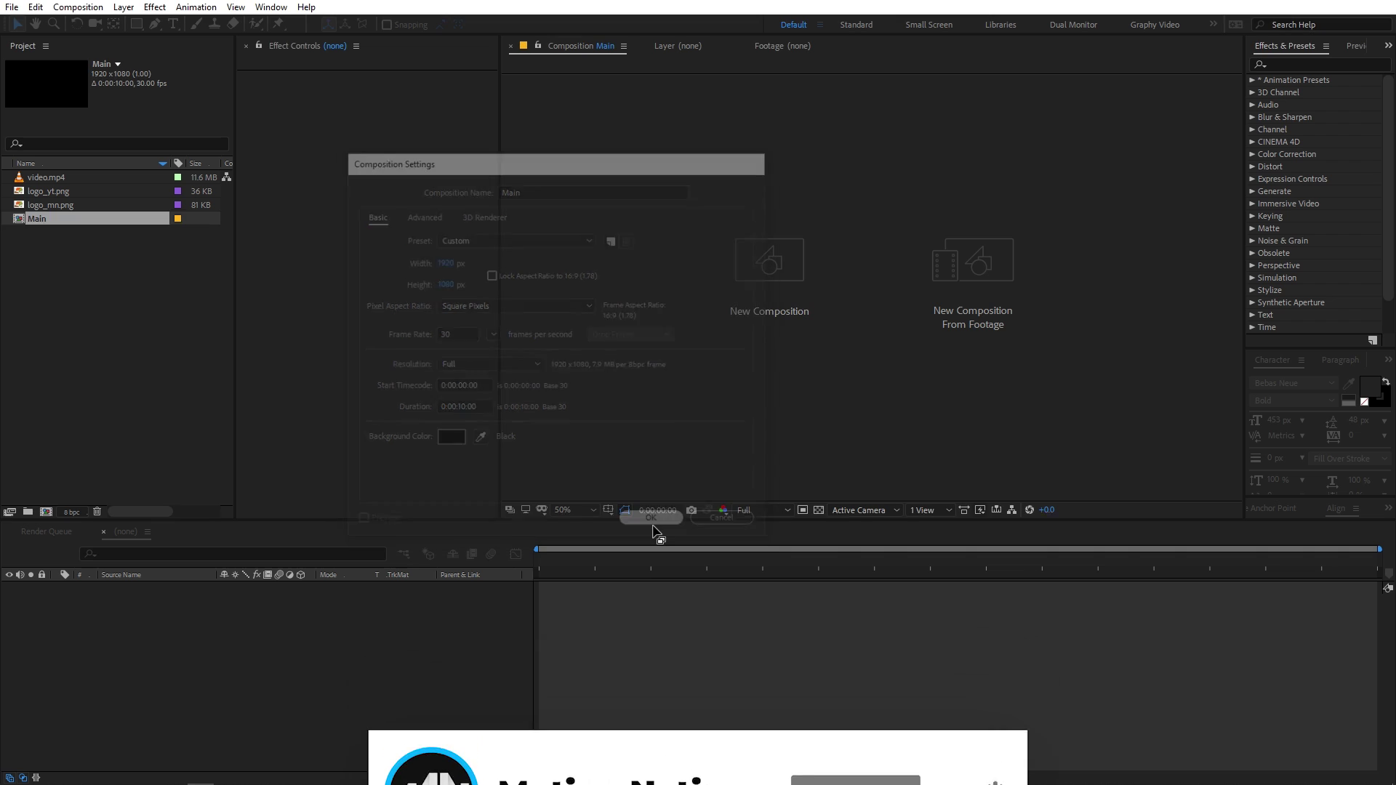
# Create a new composition named Logo, 800 px wide and 800 px high.
pyautogui.click(86, 8)
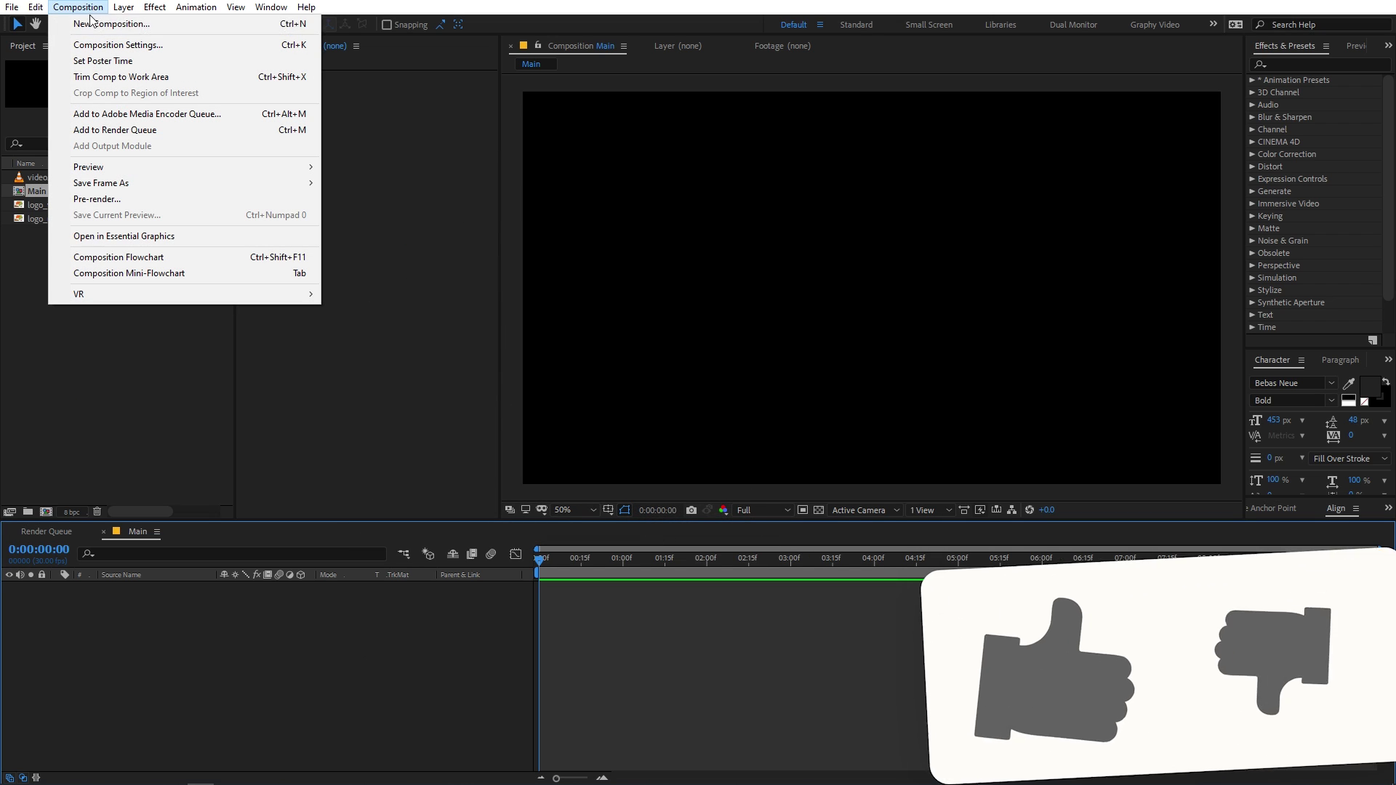
pyautogui.click(93, 23)
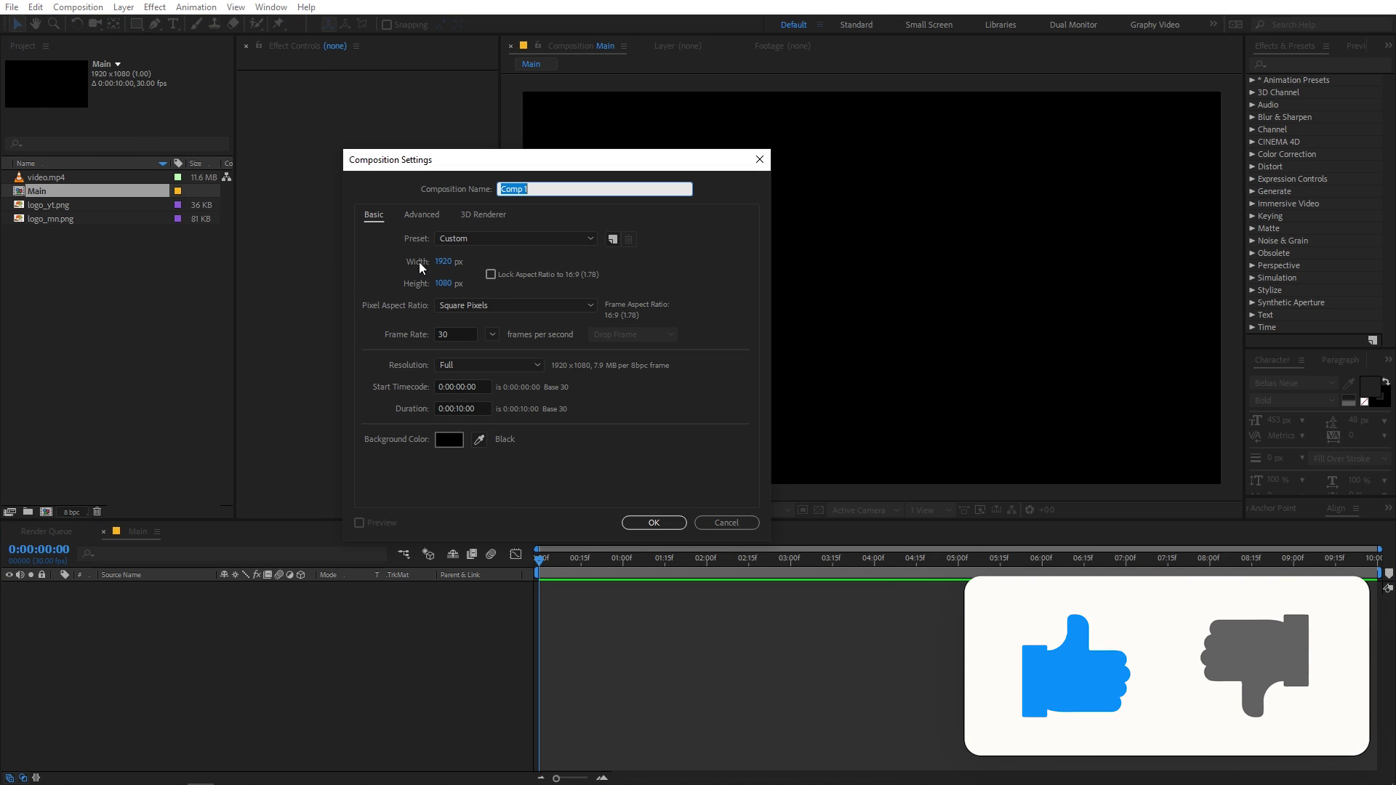
pyautogui.write('Logo')
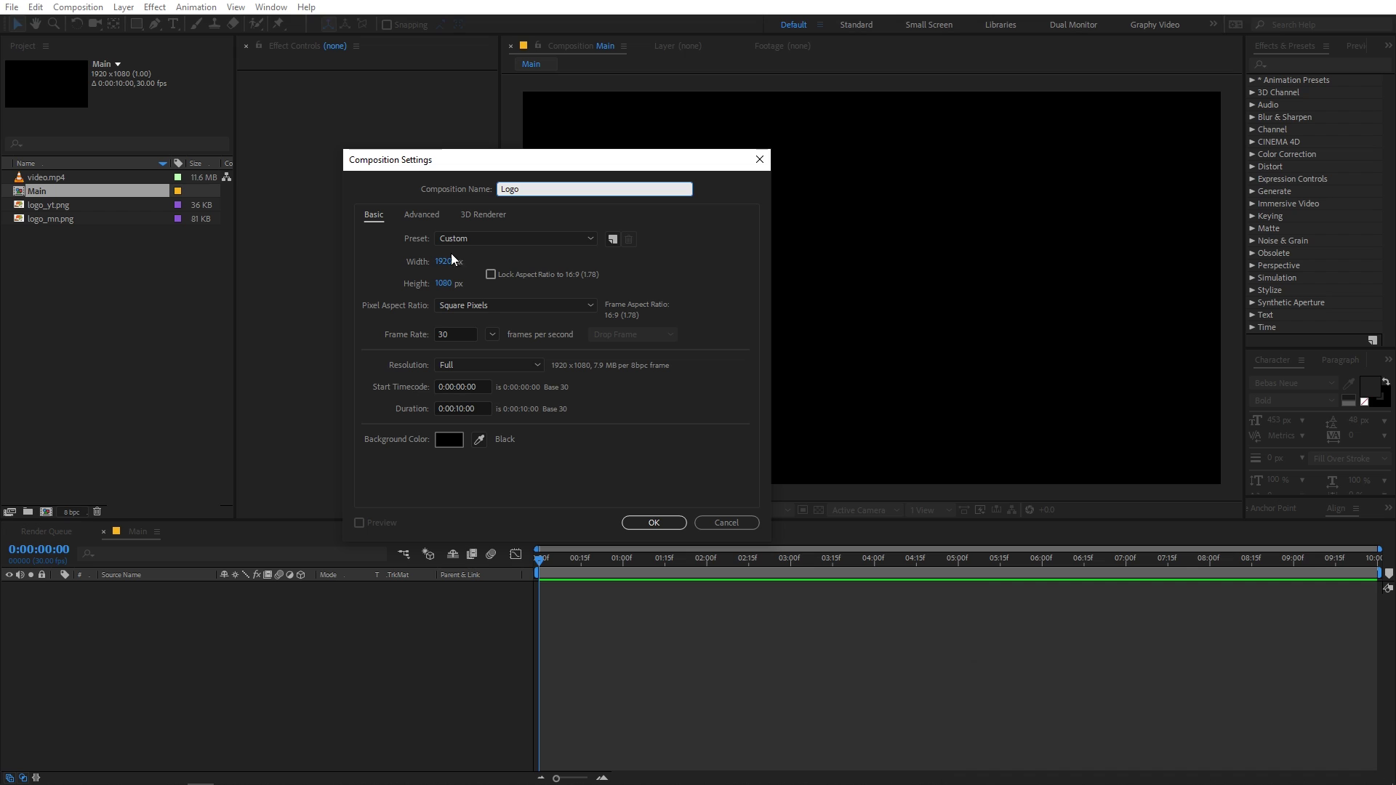
pyautogui.click(446, 262)
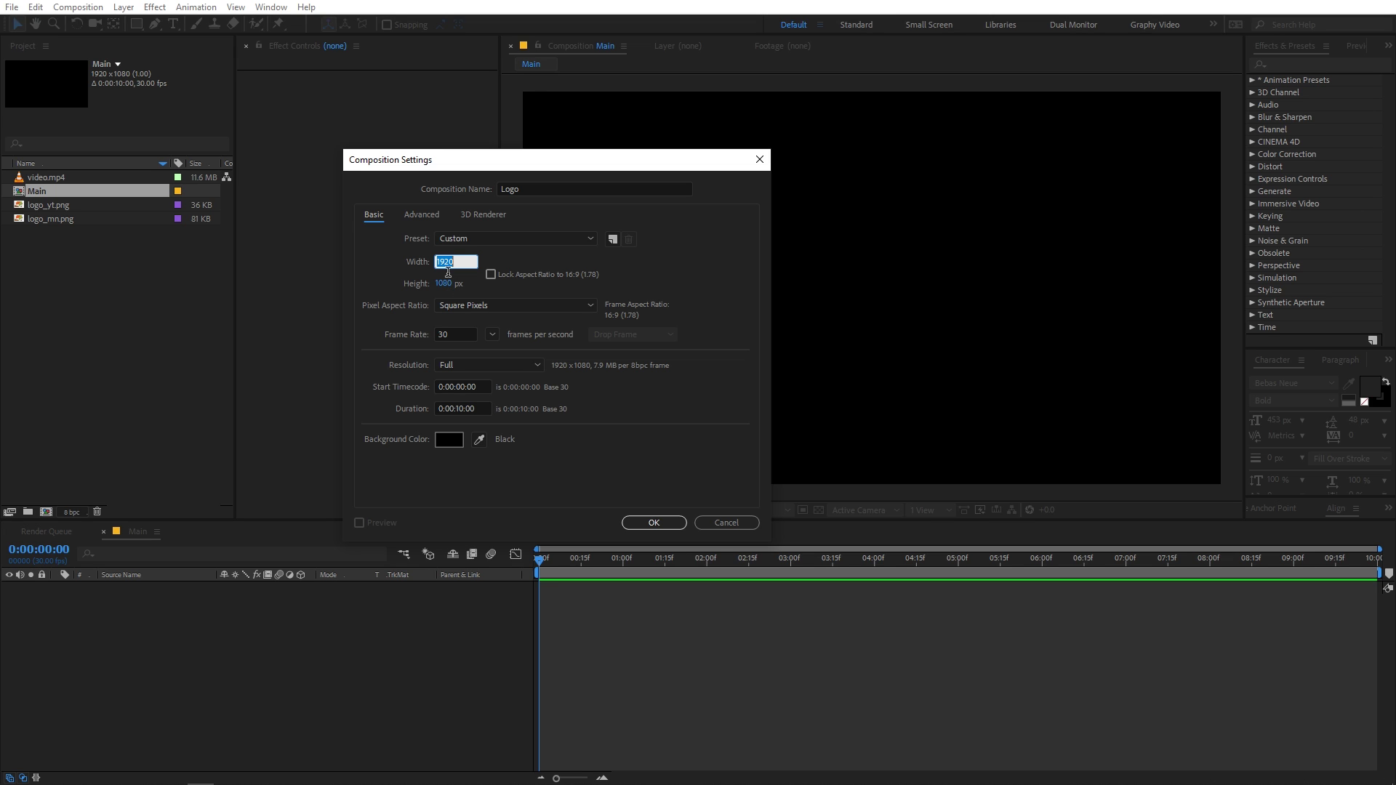
pyautogui.write('800')
pyautogui.press('Tab')
pyautogui.write('800')
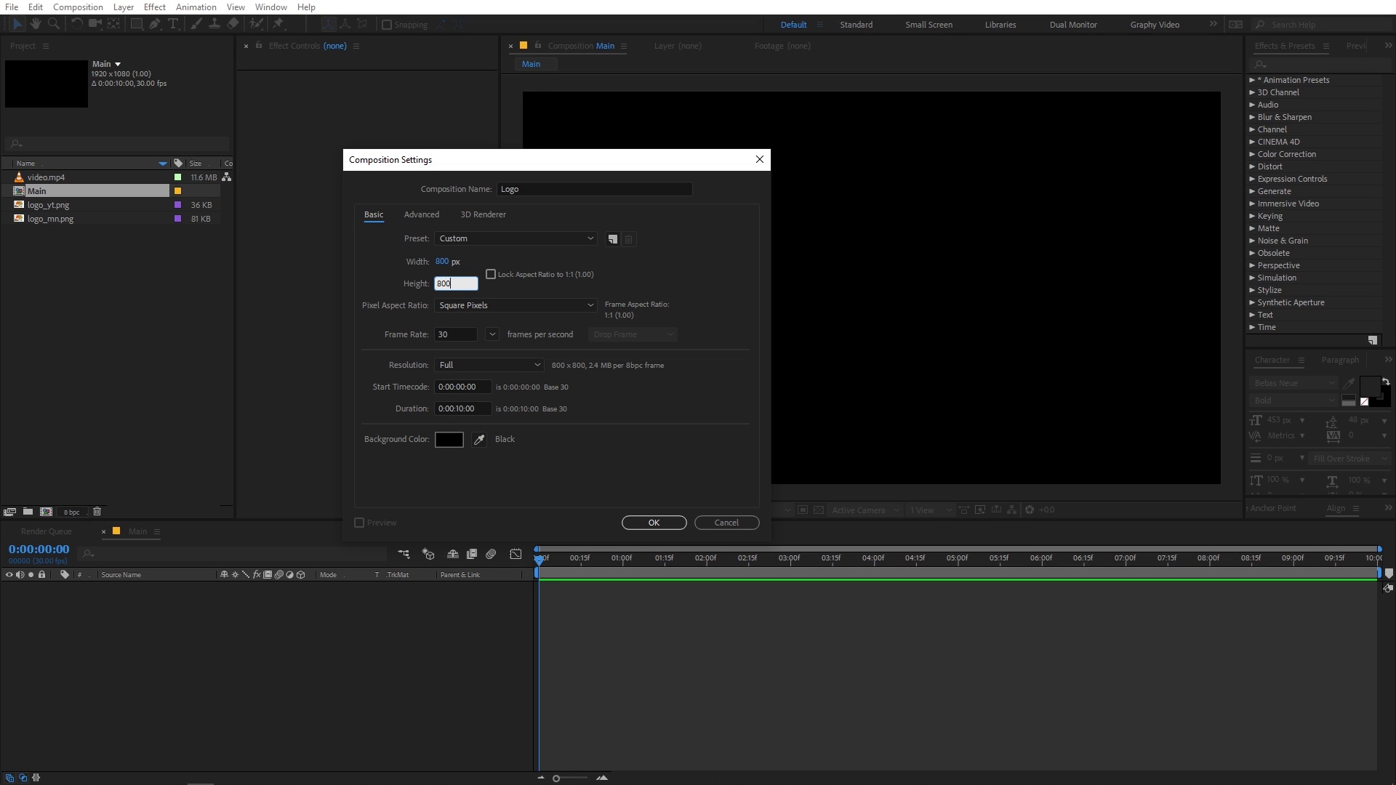
pyautogui.click(654, 523)
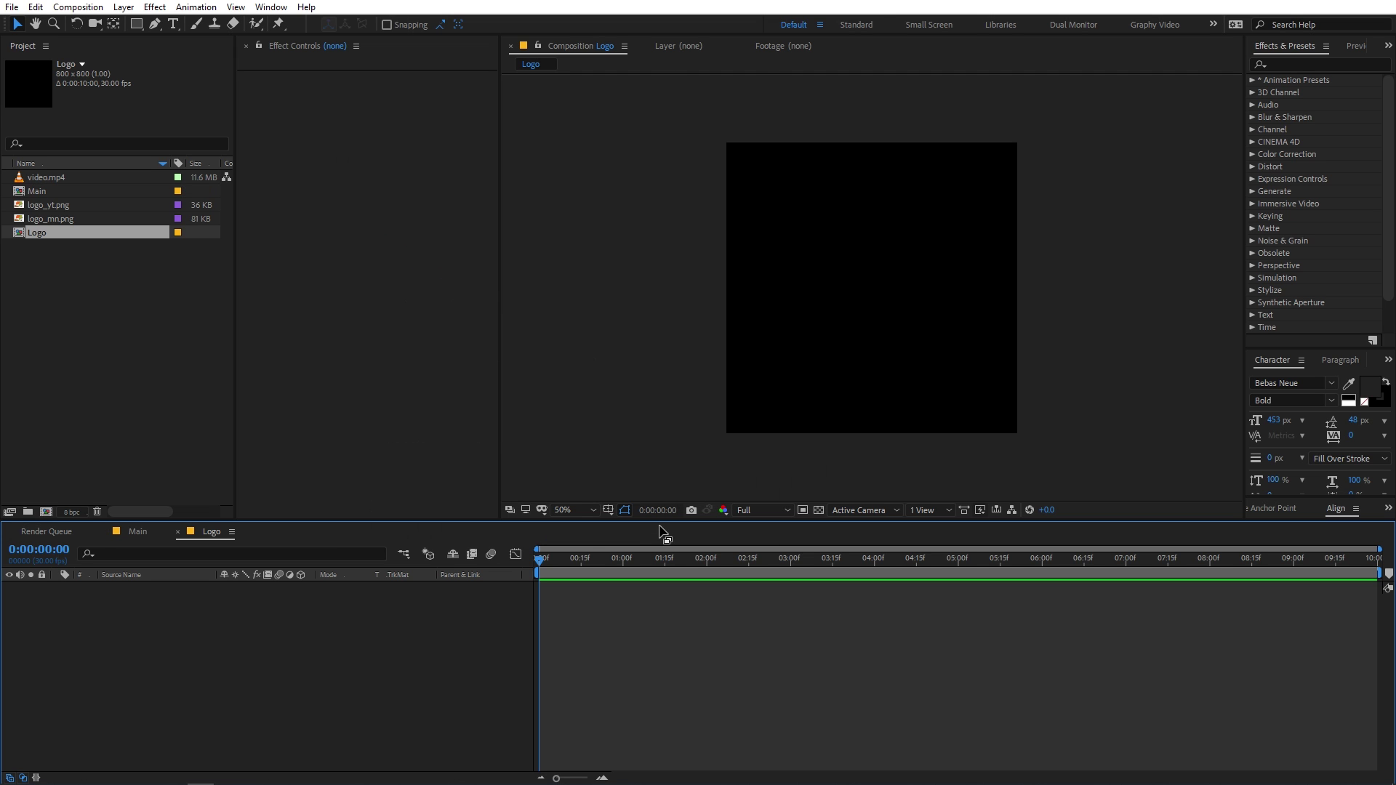
# Place logo_yt.png in the Logo composition and scale it to about 85.3% so it fits inside the frame.
pyautogui.click(49, 400)
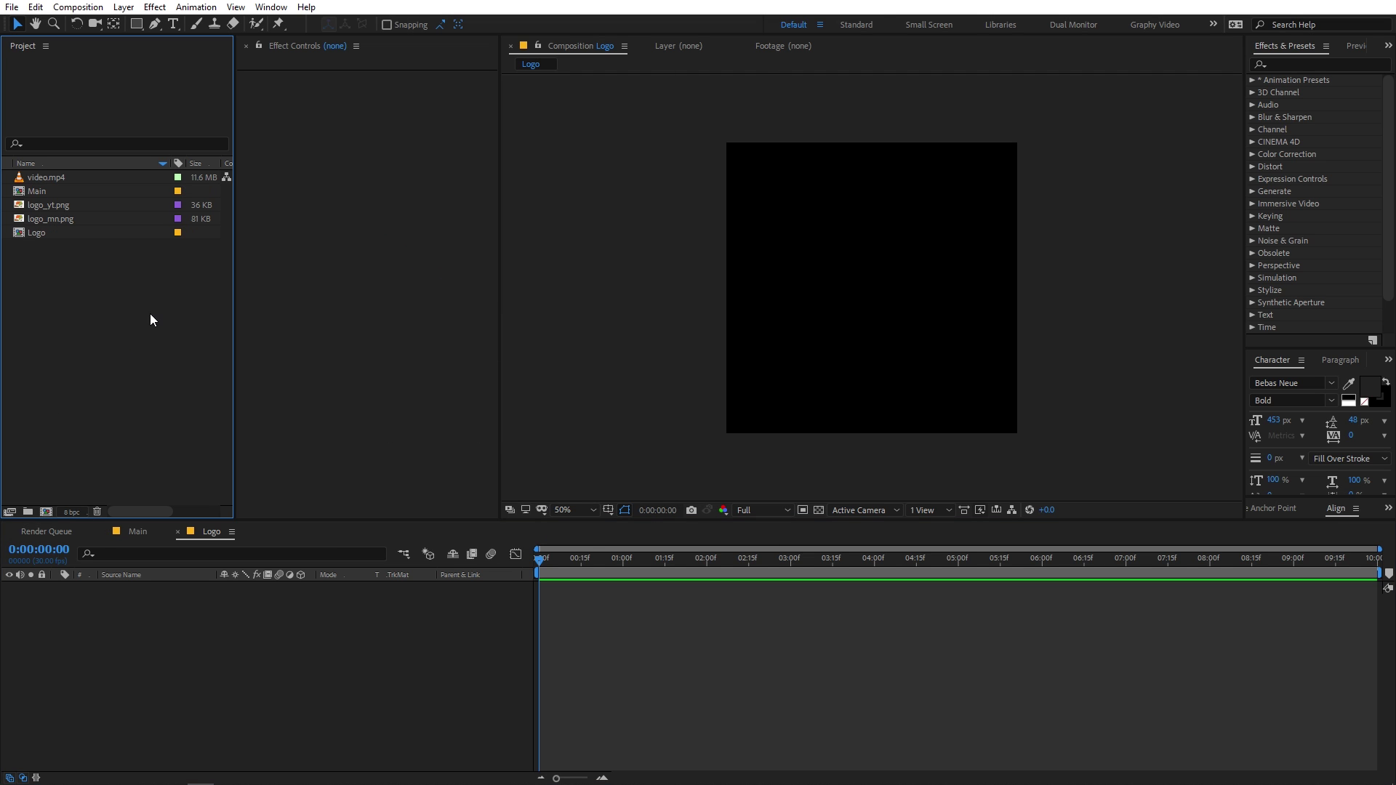
pyautogui.doubleClick(44, 237)
pyautogui.click(57, 208)
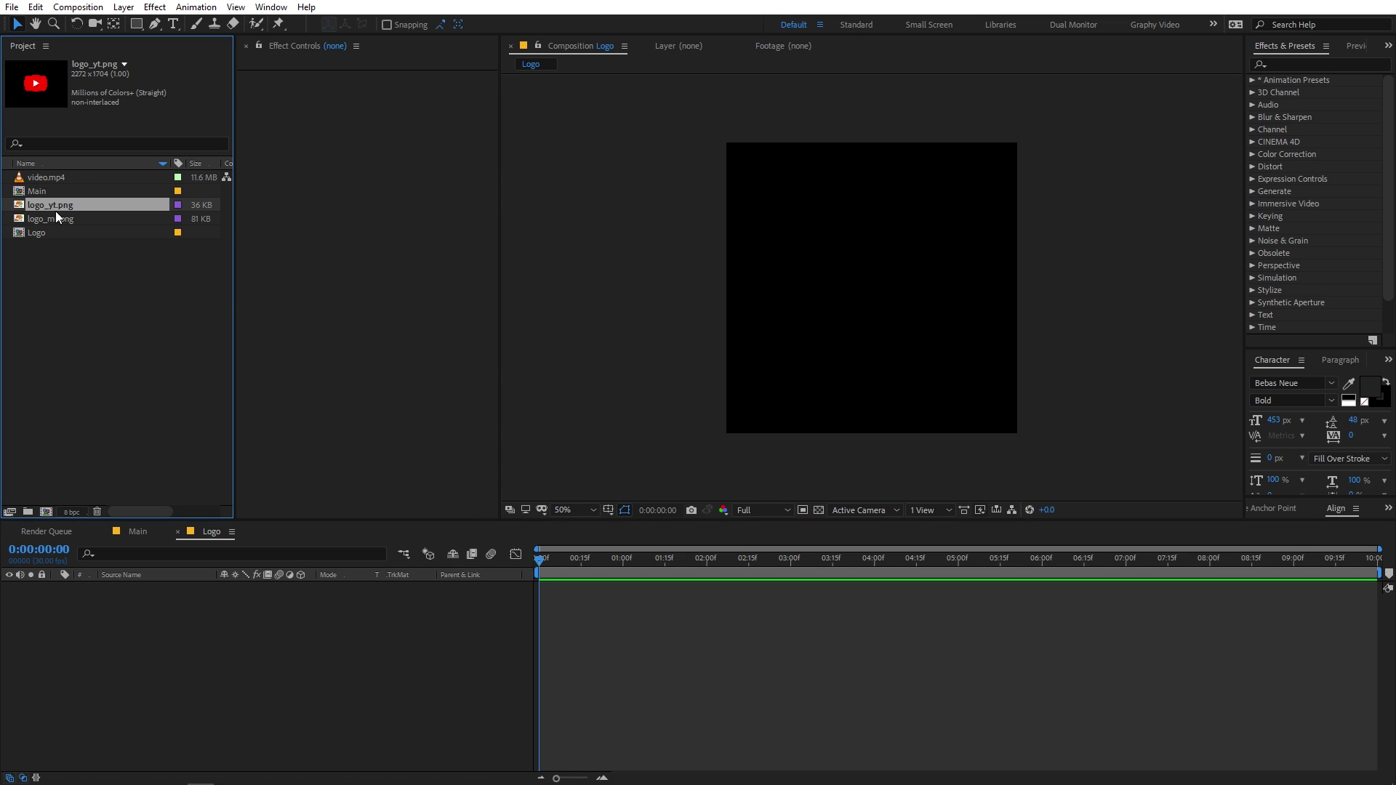
pyautogui.moveTo(56, 213); pyautogui.dragTo(153, 657)
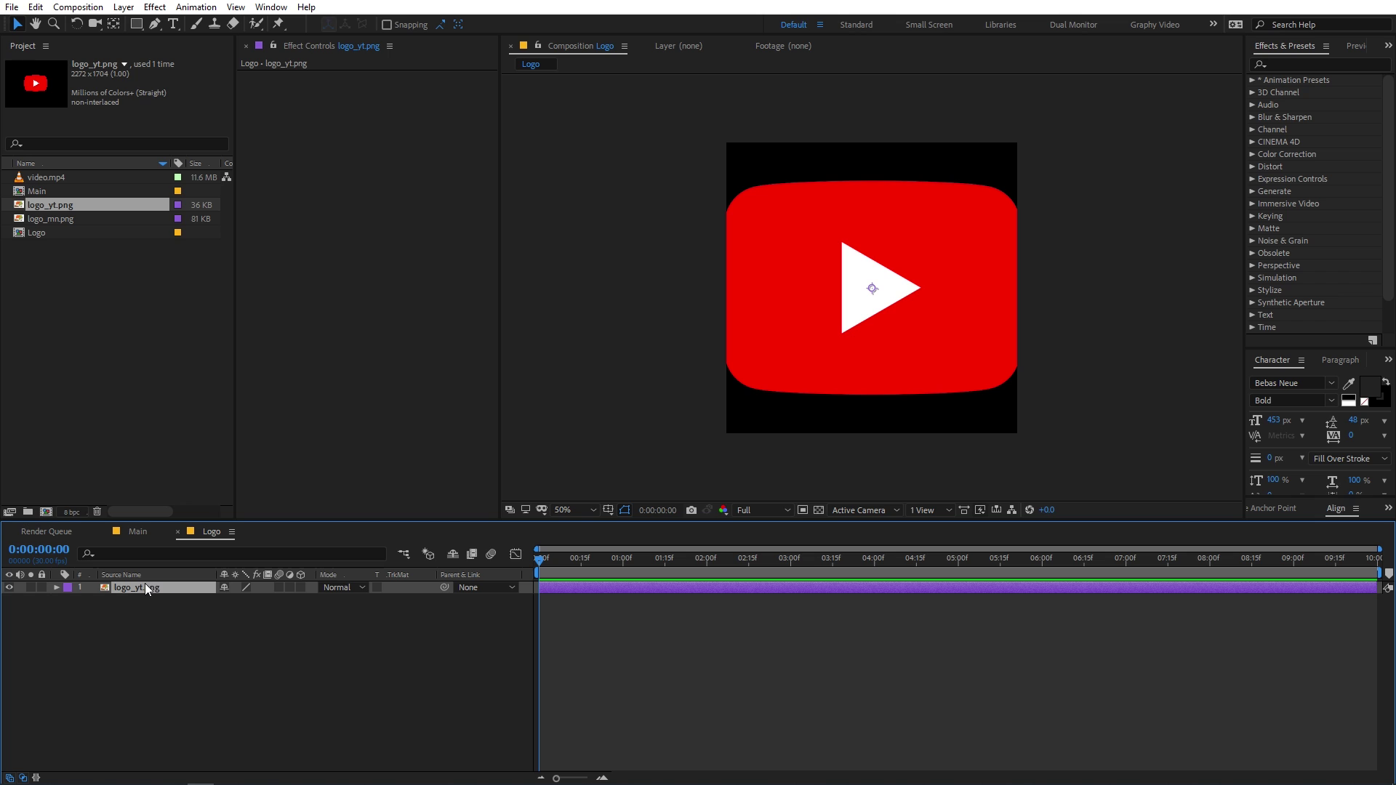
pyautogui.press('s')
pyautogui.moveTo(245, 608); pyautogui.dragTo(223, 601)
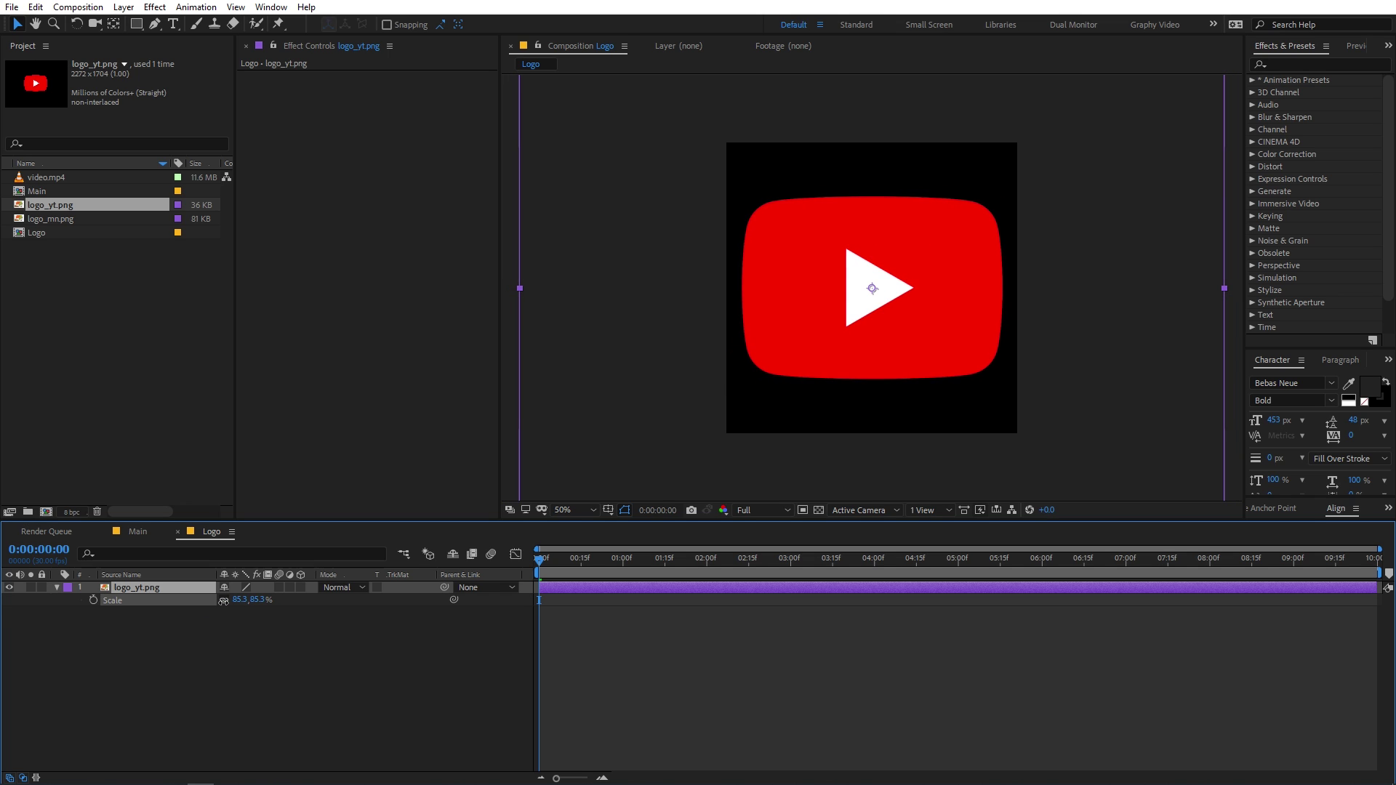
pyautogui.click(212, 632)
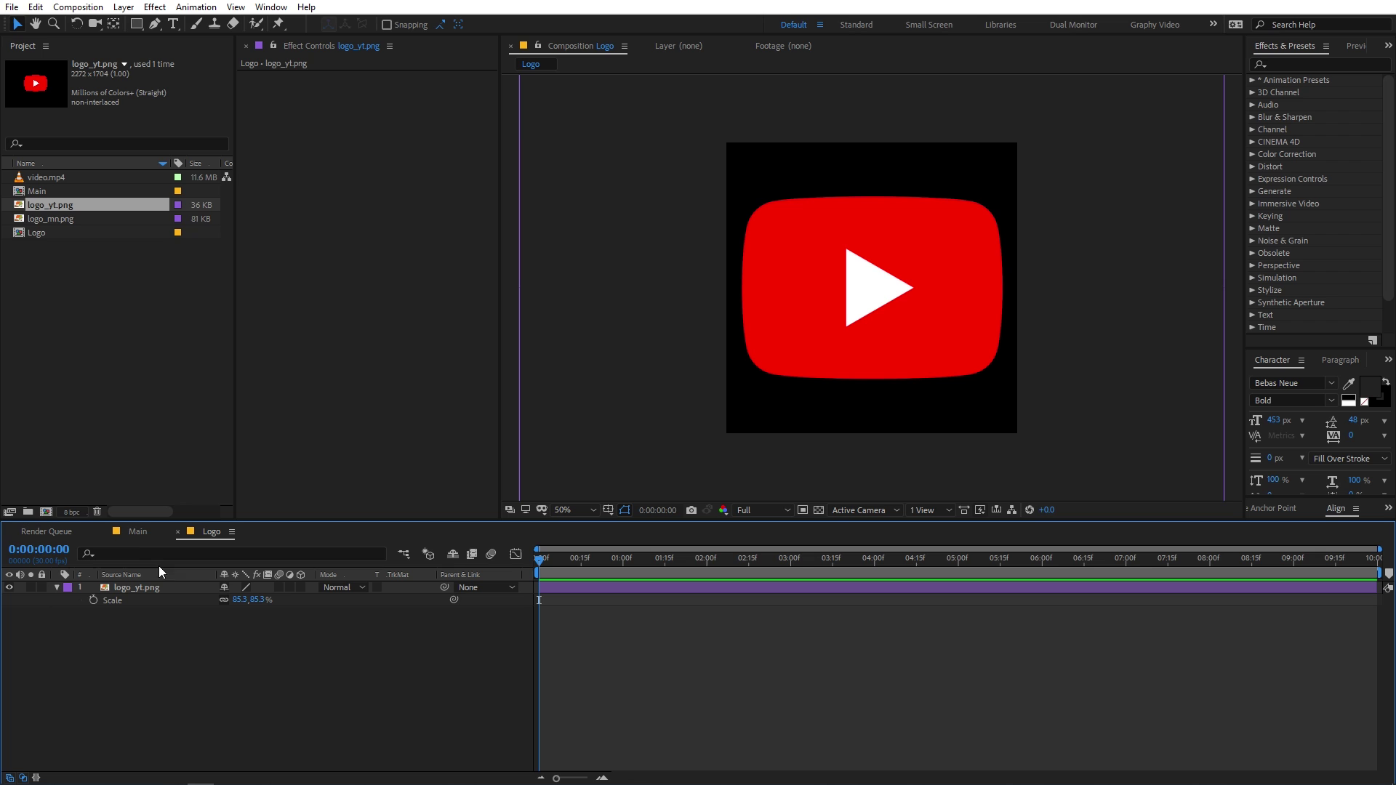
# Add the Logo composition as a layer in the Main composition.
pyautogui.click(141, 530)
pyautogui.click(115, 275)
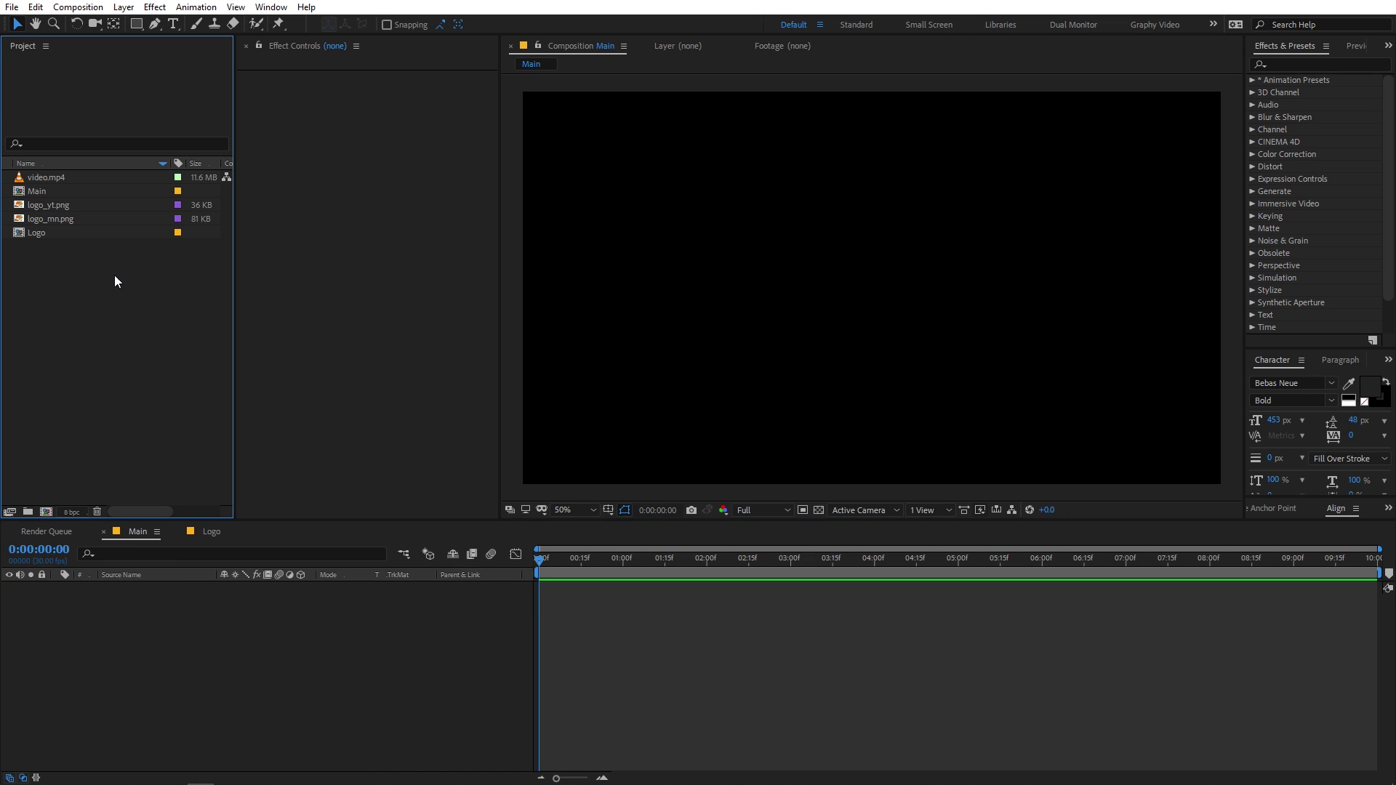
pyautogui.moveTo(38, 233); pyautogui.dragTo(191, 636)
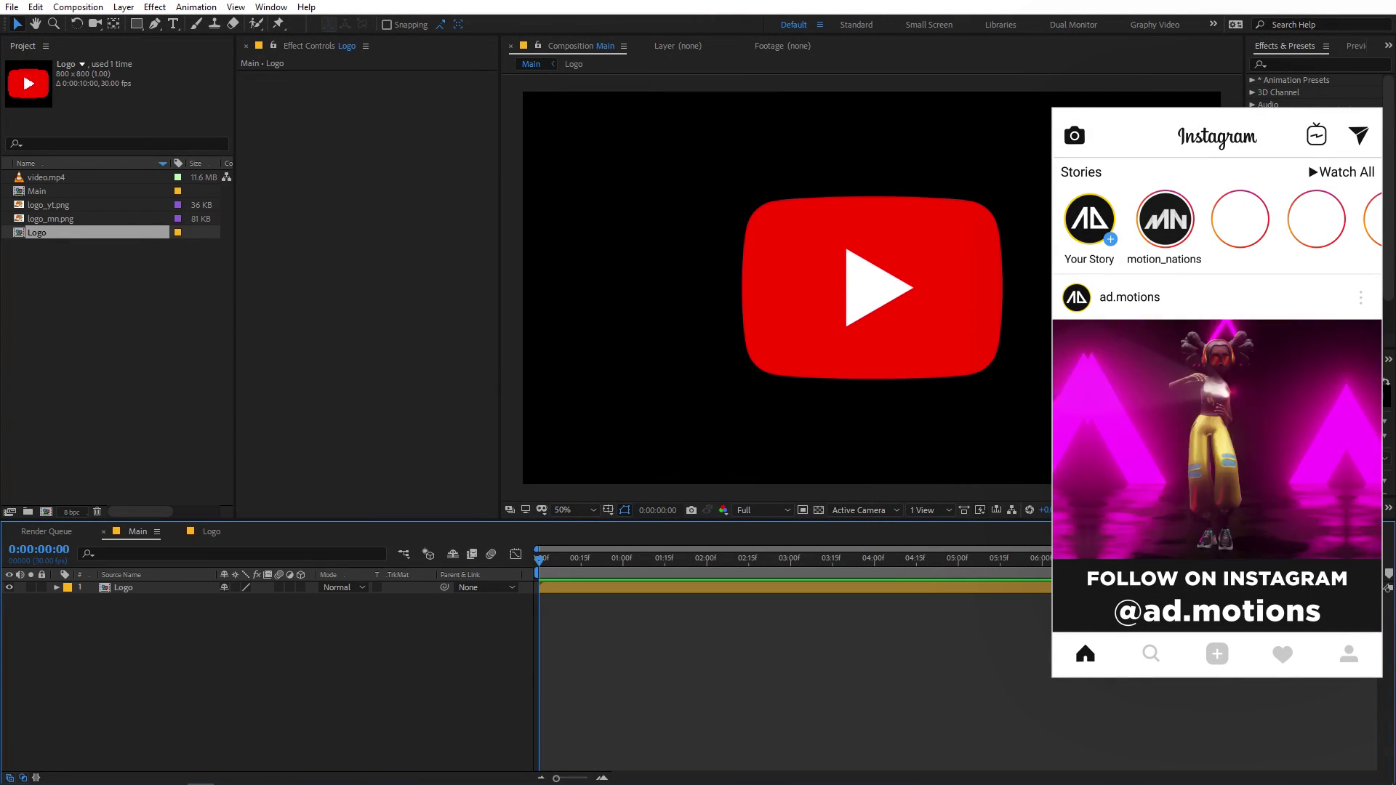
# Create a composition-sized solid layer in Main with the off-white colour F0F0F0.
pyautogui.click(116, 328)
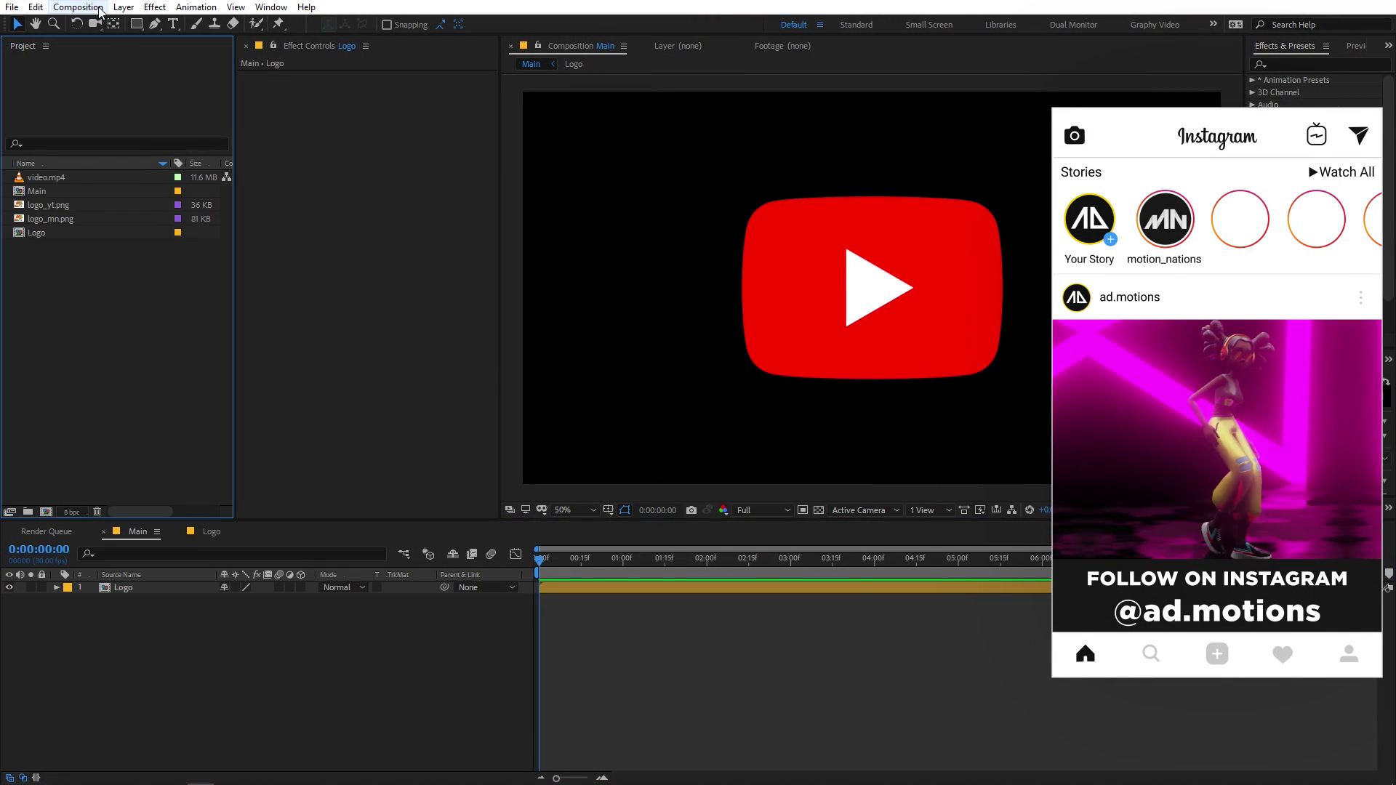
pyautogui.click(124, 7)
pyautogui.click(231, 682)
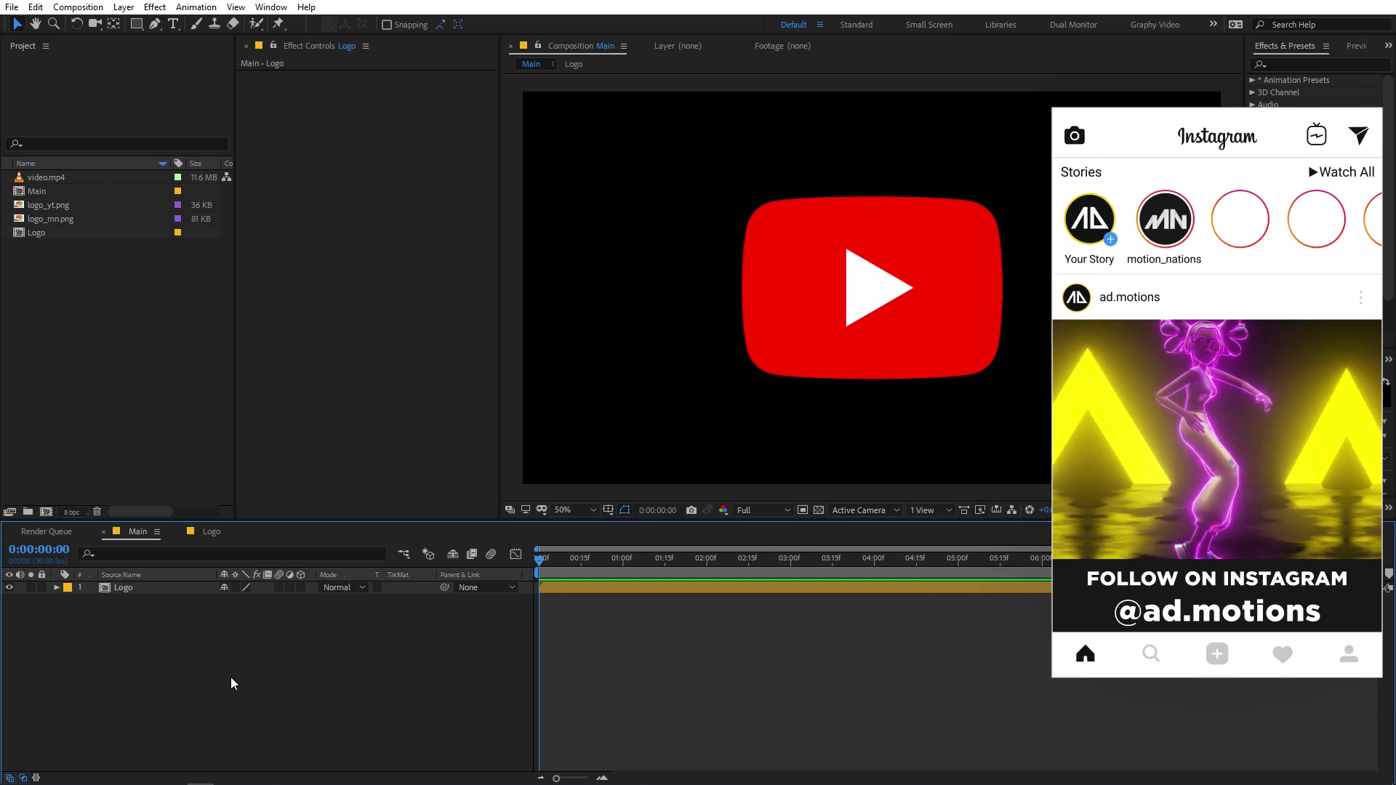
pyautogui.click(124, 7)
pyautogui.moveTo(219, 23)
pyautogui.click(396, 39)
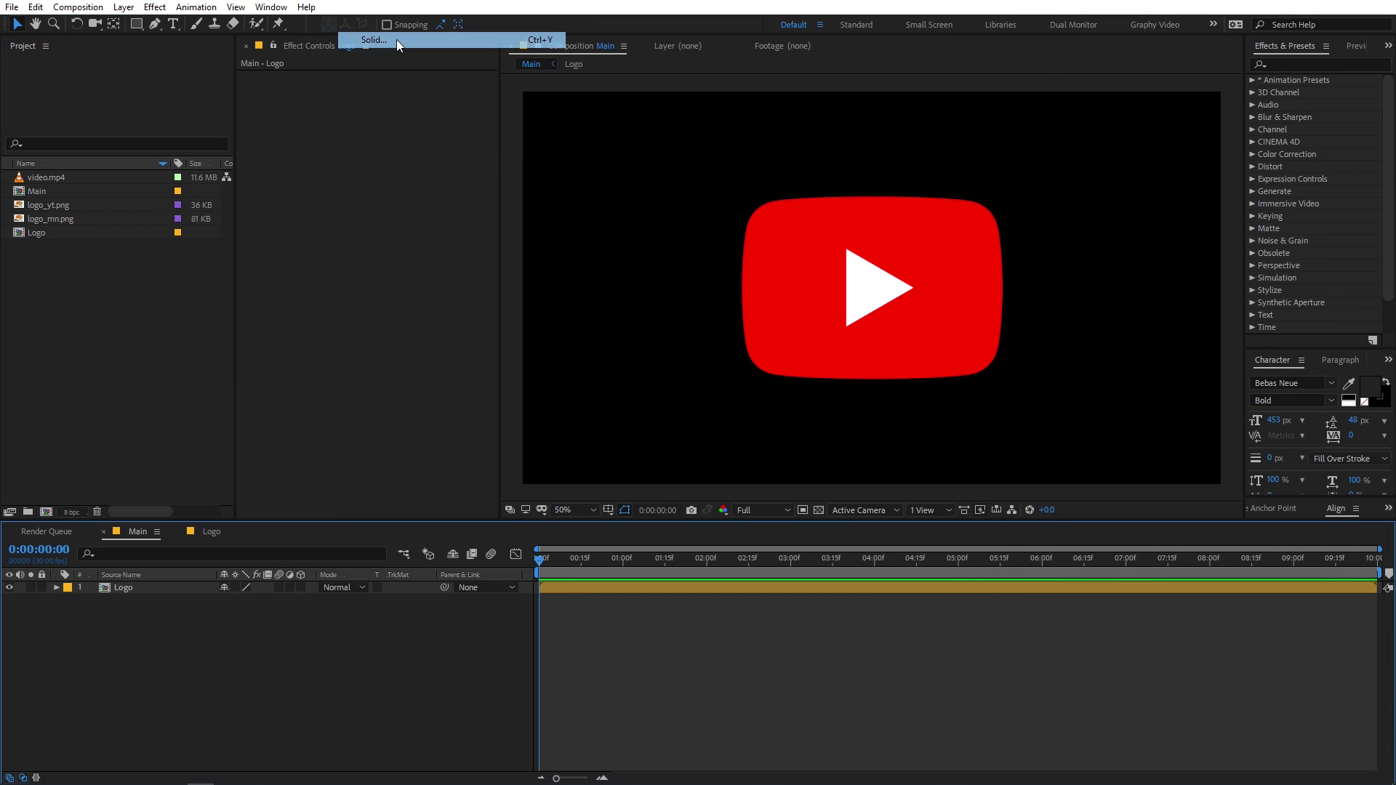
pyautogui.click(348, 327)
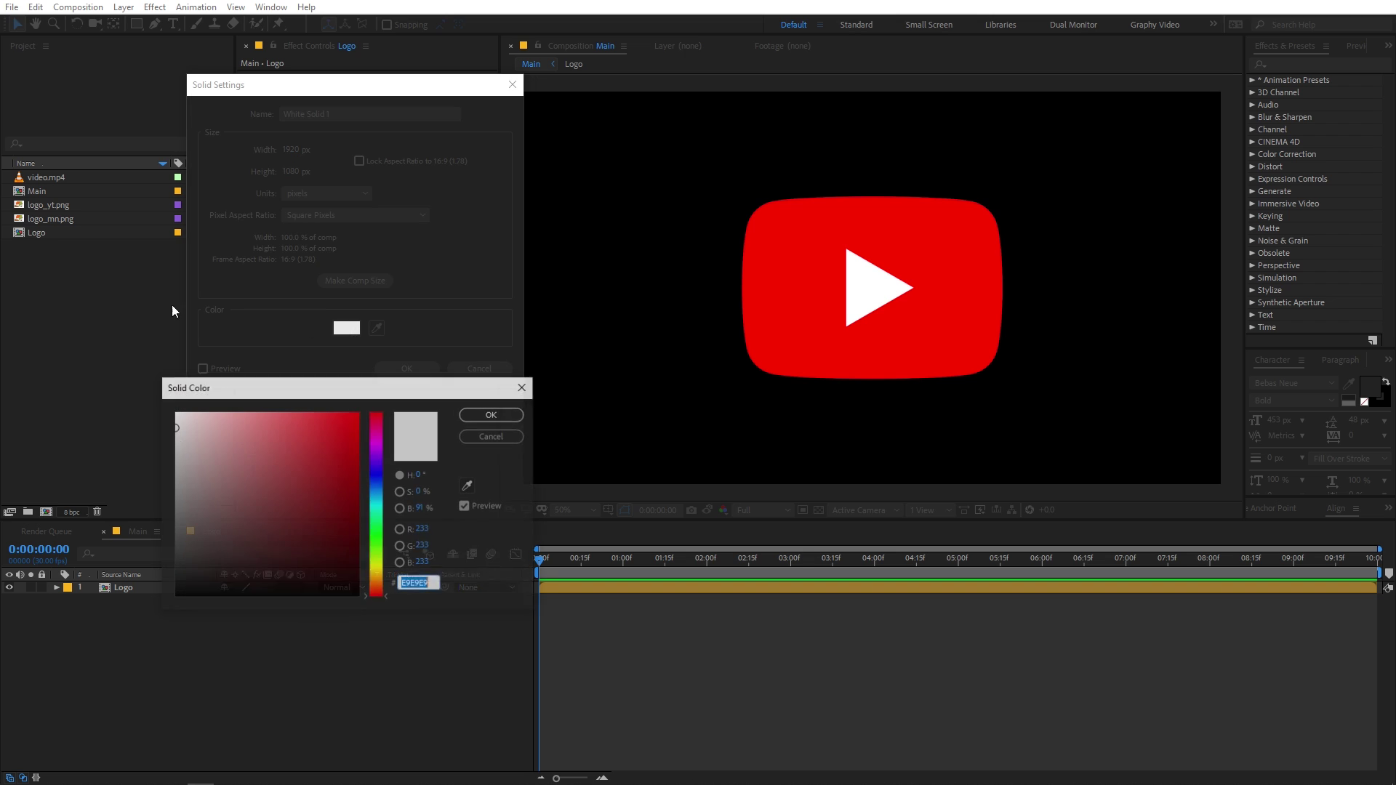
pyautogui.moveTo(183, 433); pyautogui.dragTo(157, 432)
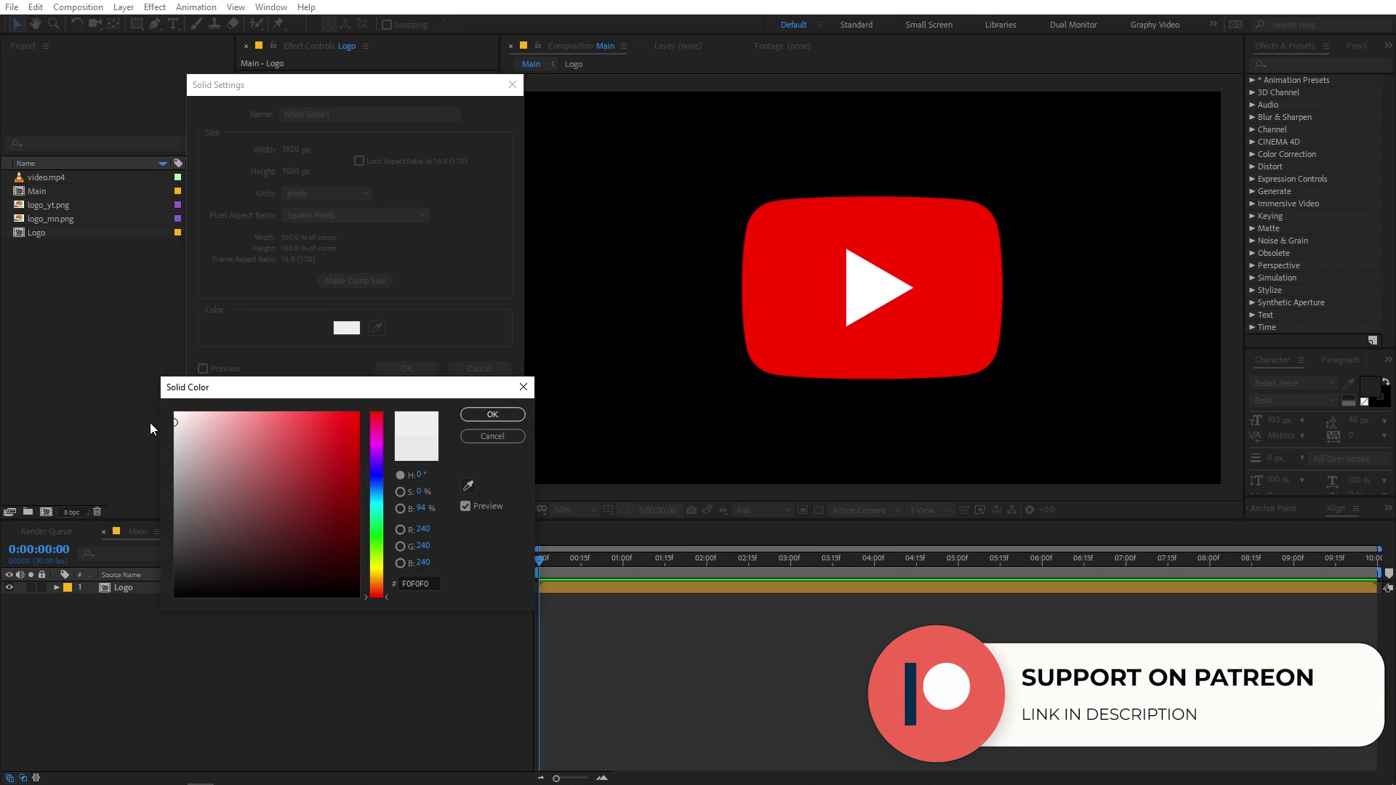
pyautogui.click(493, 414)
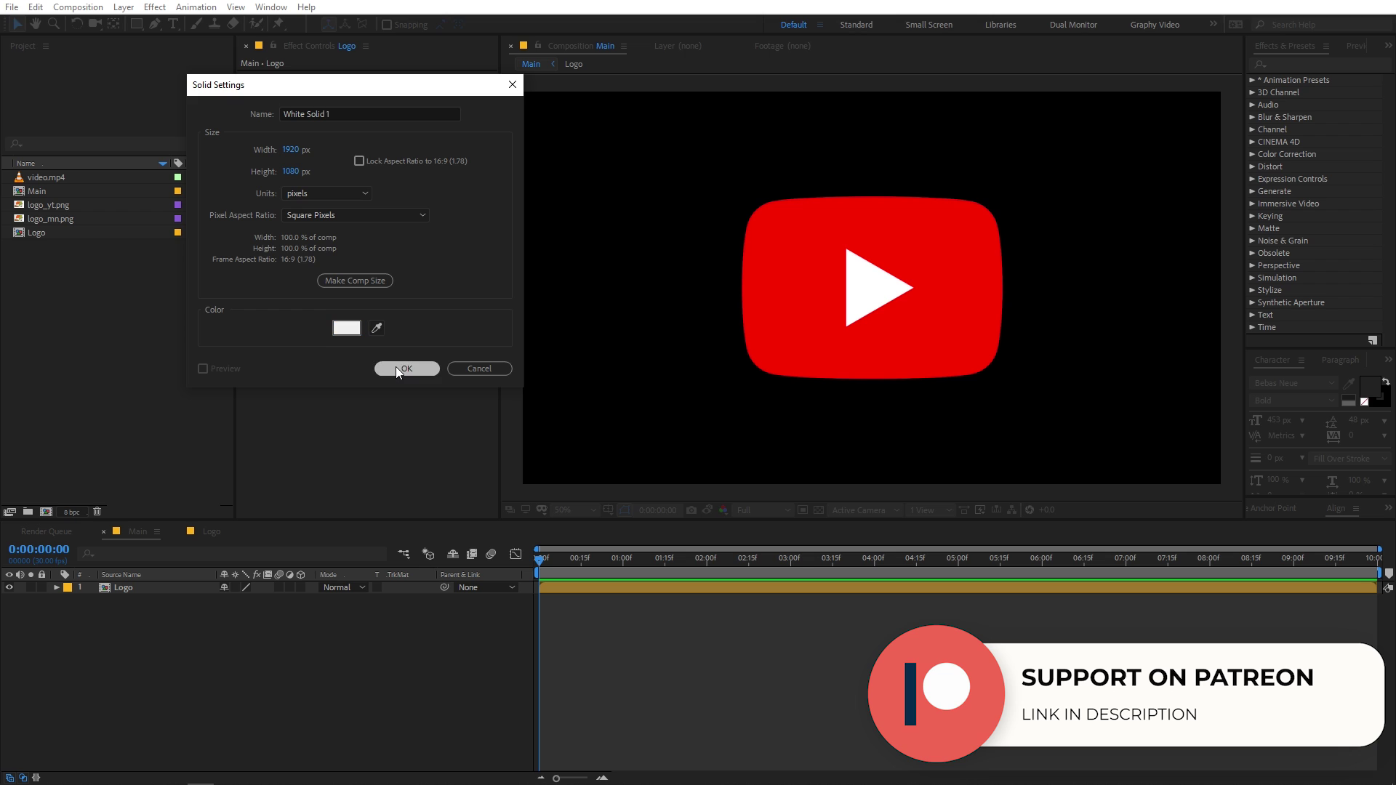
pyautogui.click(396, 368)
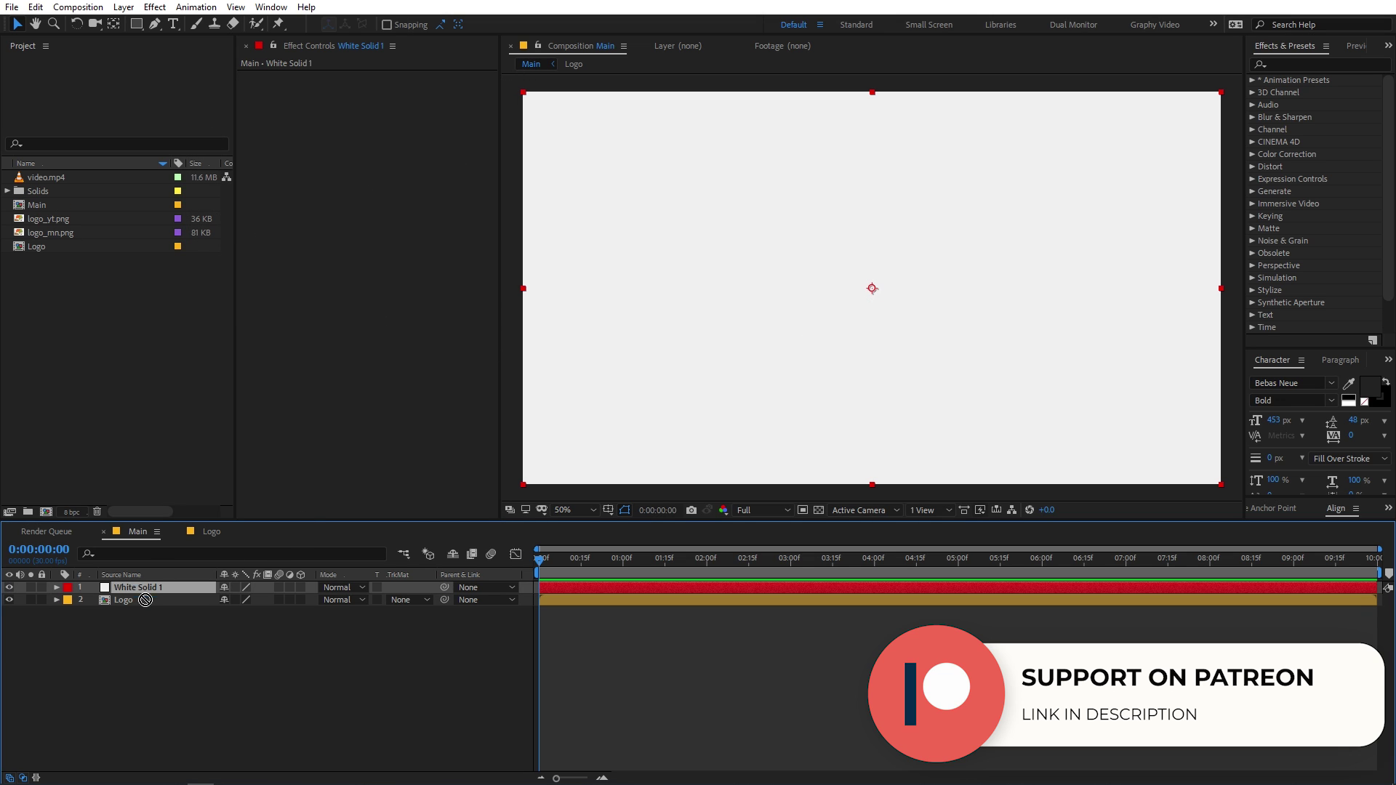
# Move the white solid below the Logo layer and add video.mp4 beneath it as the lowest layer.
pyautogui.moveTo(134, 586); pyautogui.dragTo(134, 621)
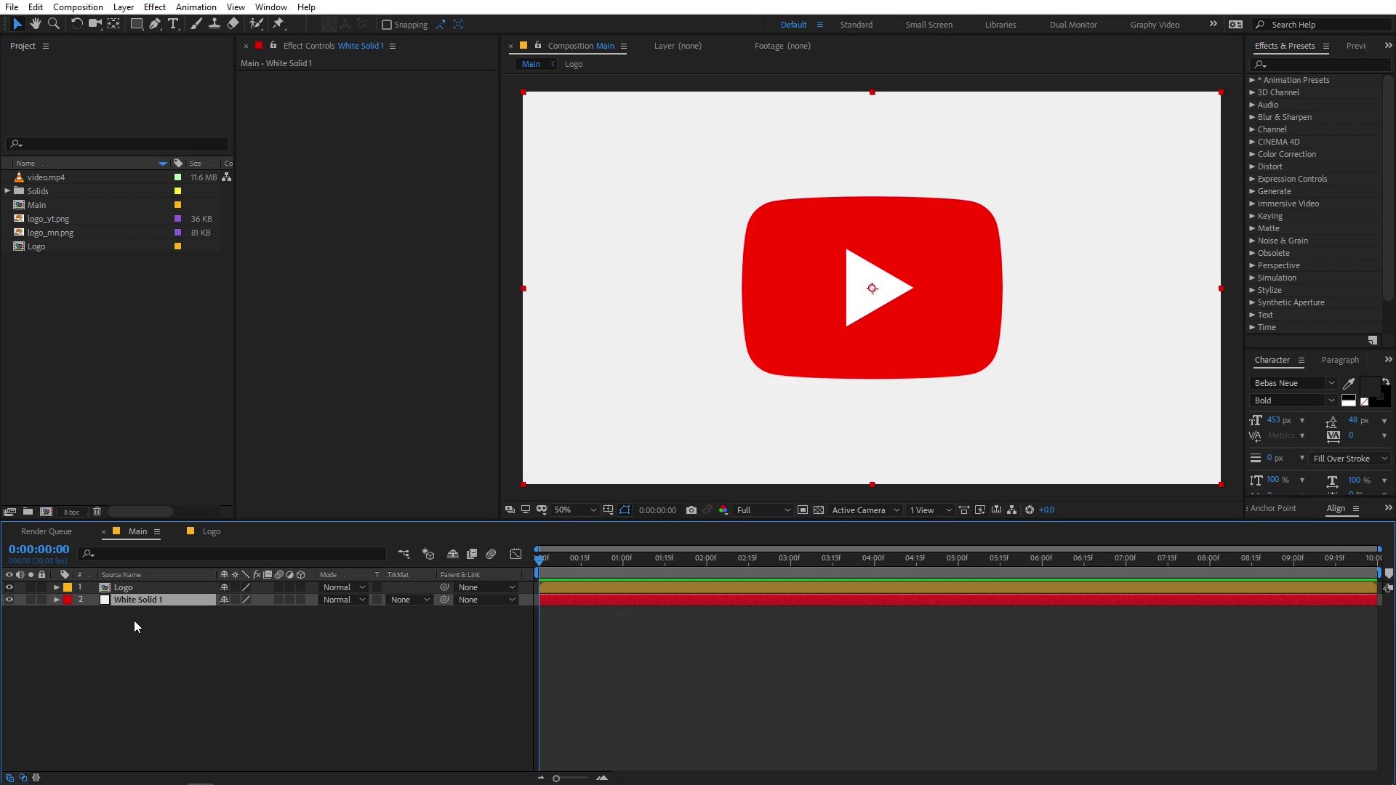
pyautogui.moveTo(45, 178); pyautogui.dragTo(125, 640)
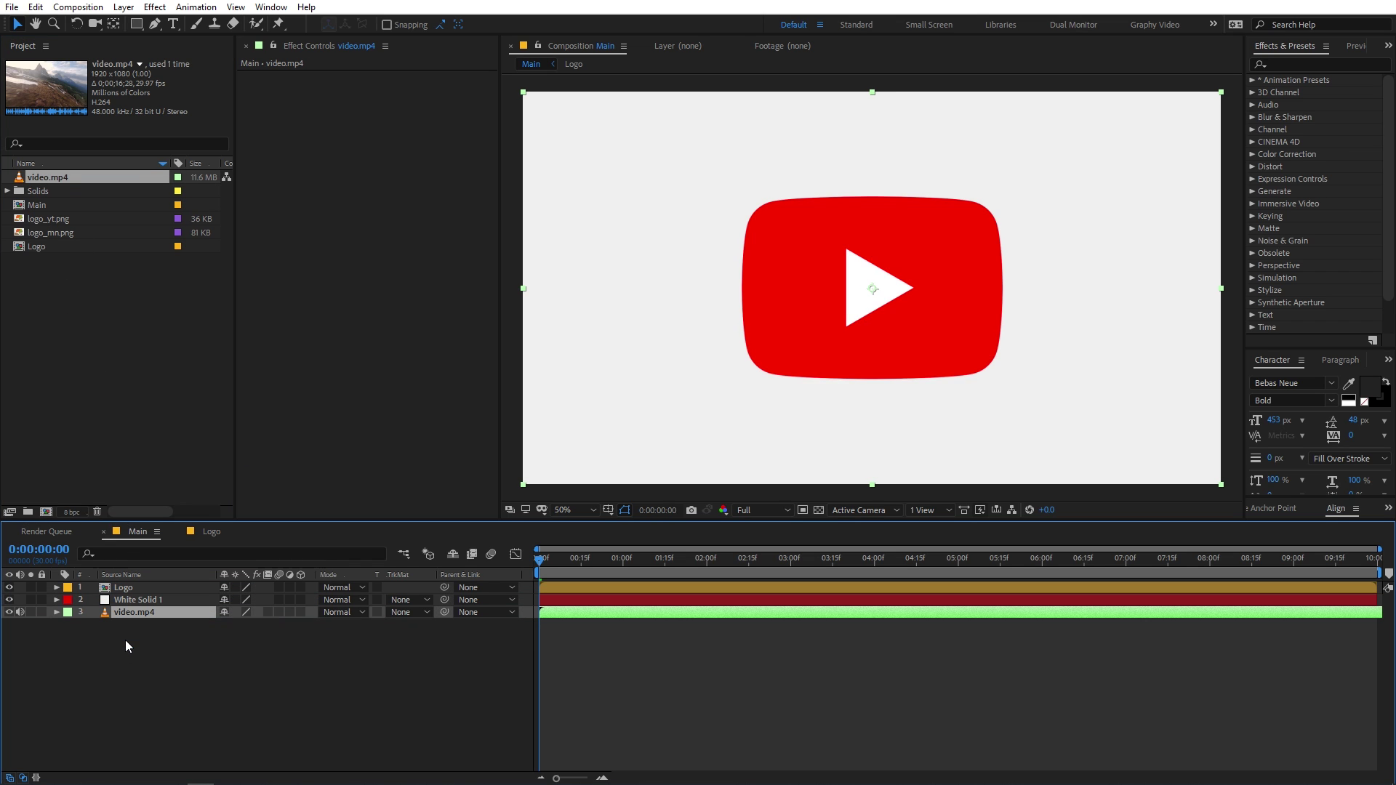
pyautogui.click(390, 674)
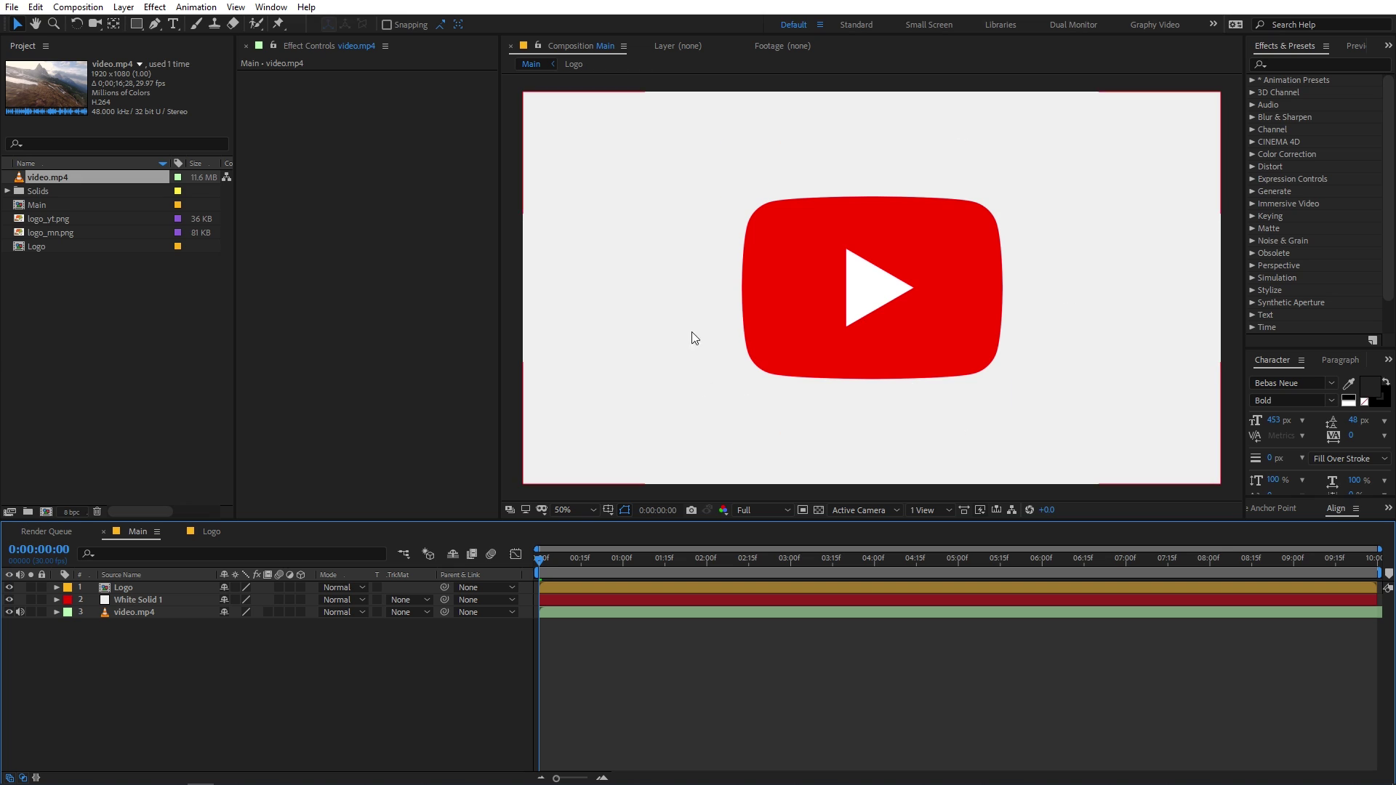
# Duplicate the Logo layer in Main and rename the upper copy Logo Final.
pyautogui.click(128, 589)
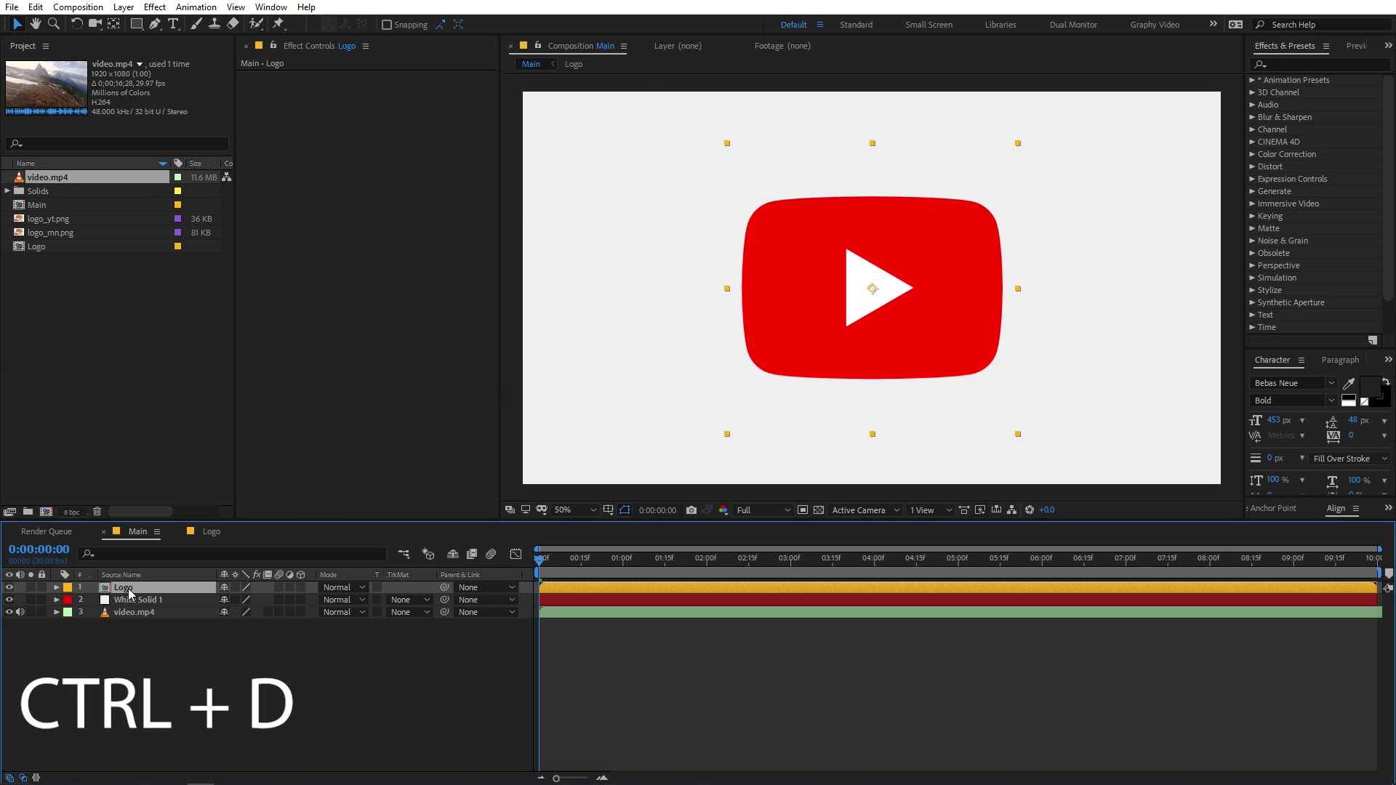
pyautogui.hotkey('ctrl', 'd')
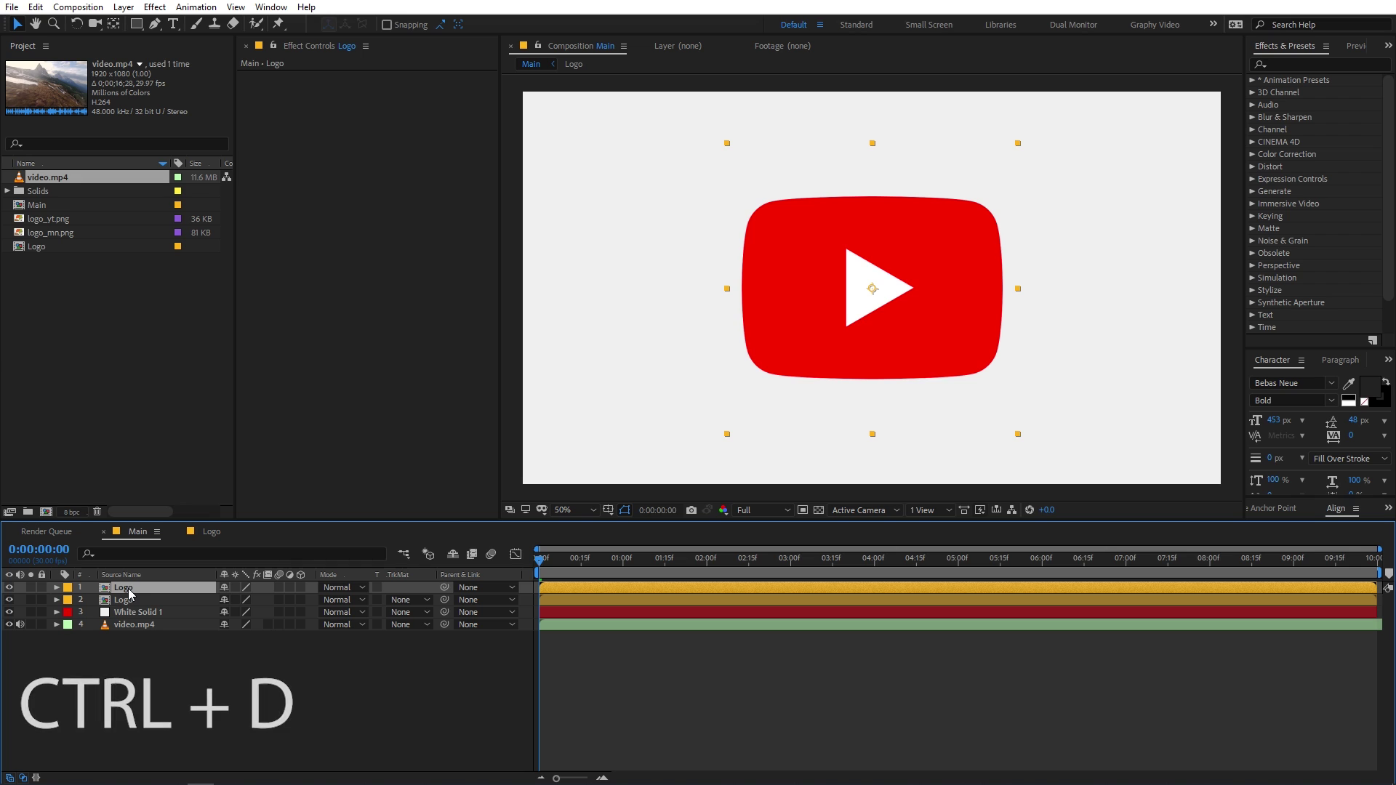
pyautogui.doubleClick(128, 588)
pyautogui.click(136, 532)
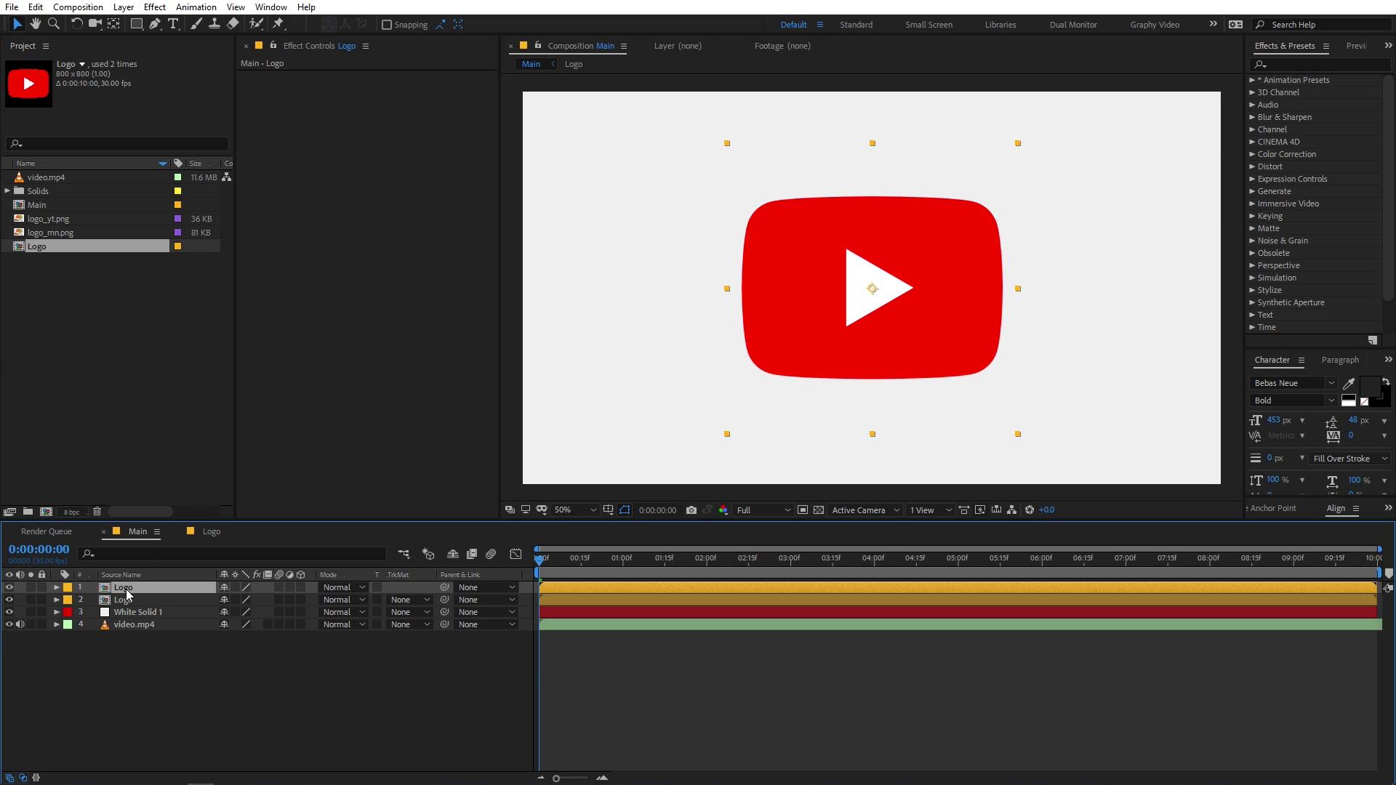
pyautogui.press('Return')
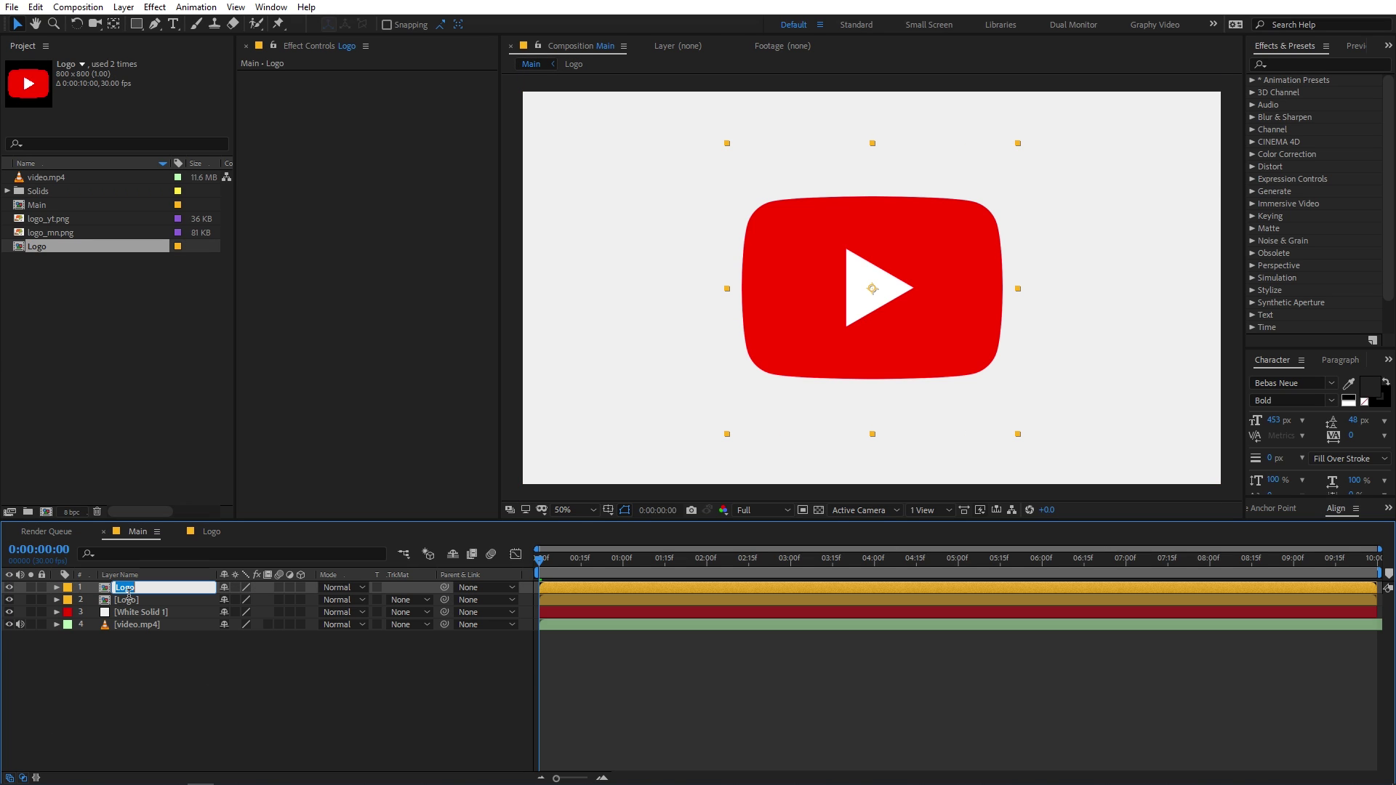
pyautogui.press('Right')
pyautogui.press('Return')
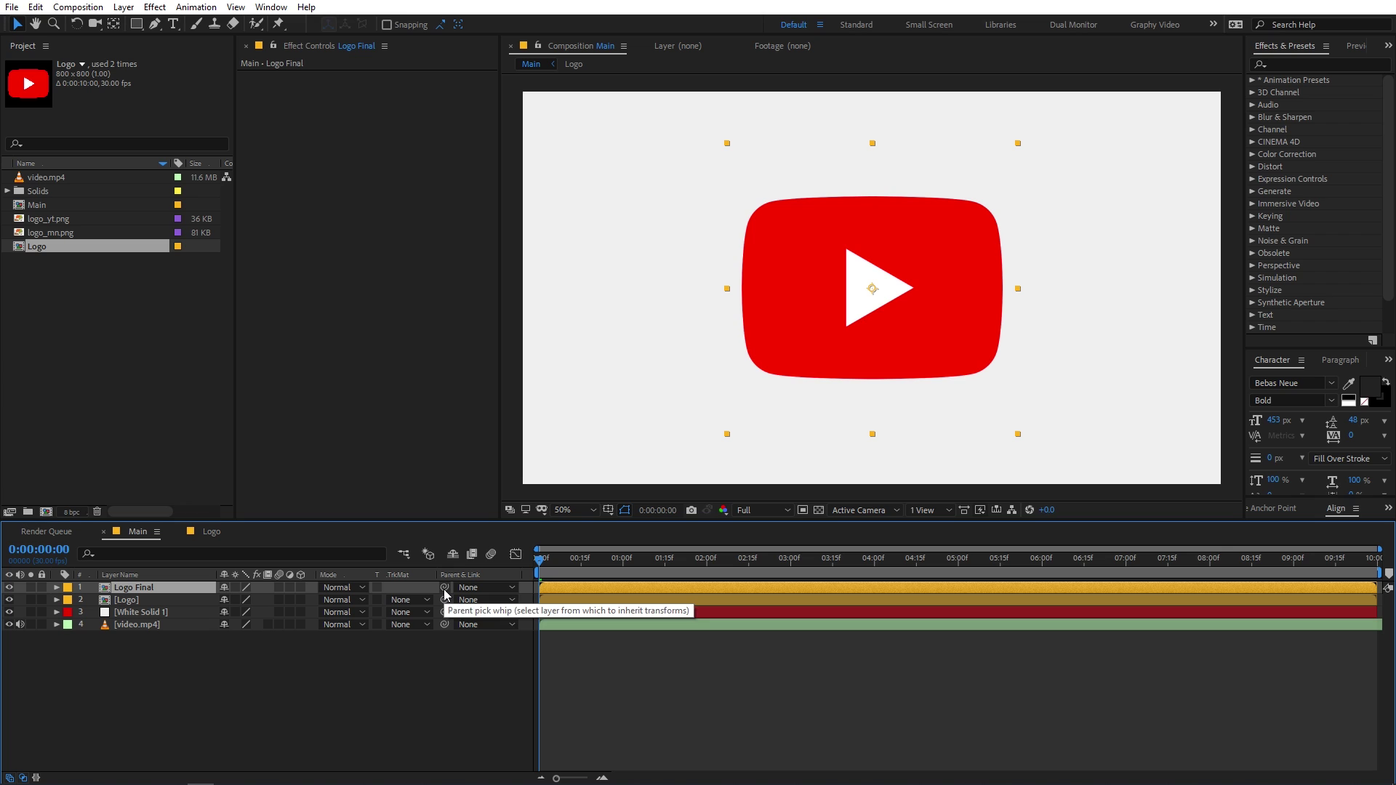
# Parent the Logo Final layer to the Logo layer and check the timeline's column options for Parent & Link.
pyautogui.moveTo(445, 589); pyautogui.dragTo(127, 605)
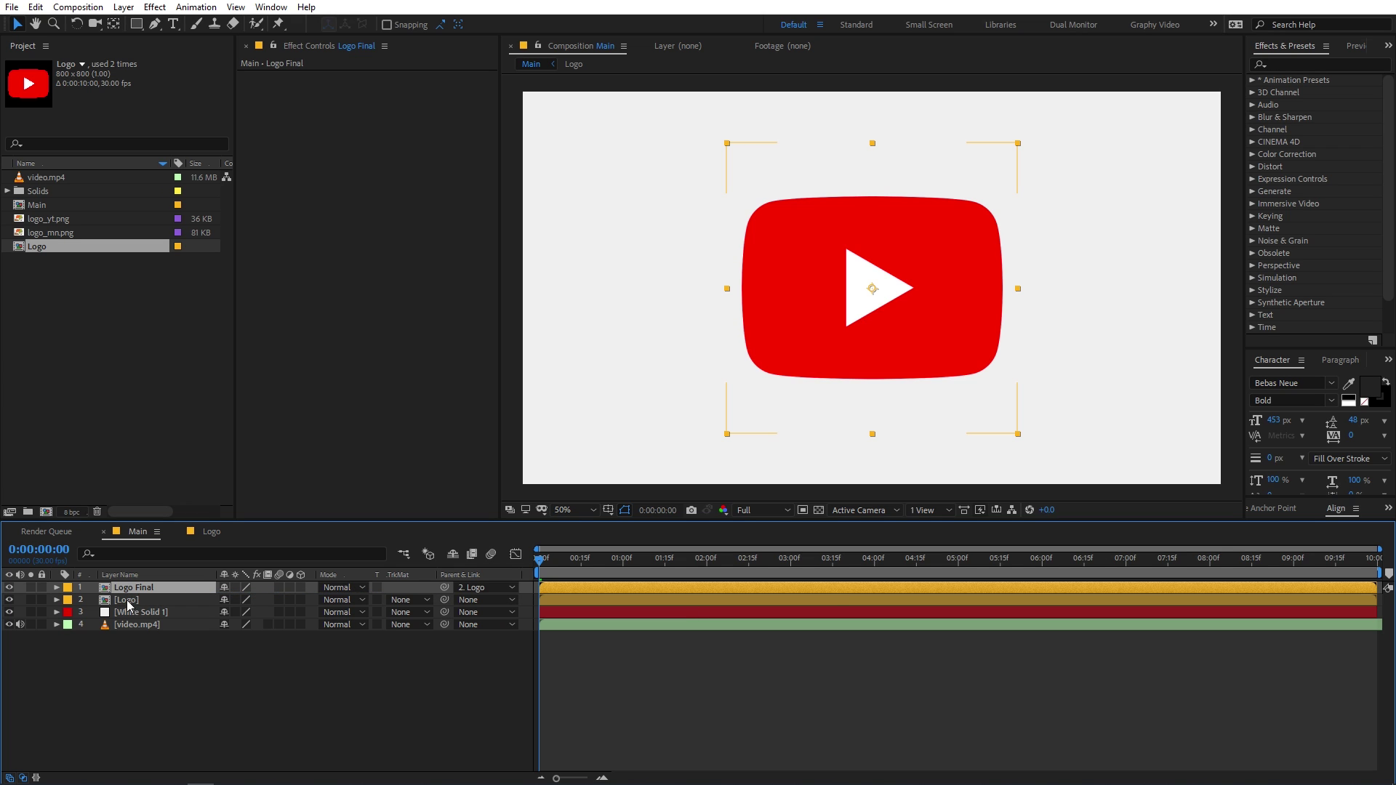
pyautogui.rightClick(509, 575)
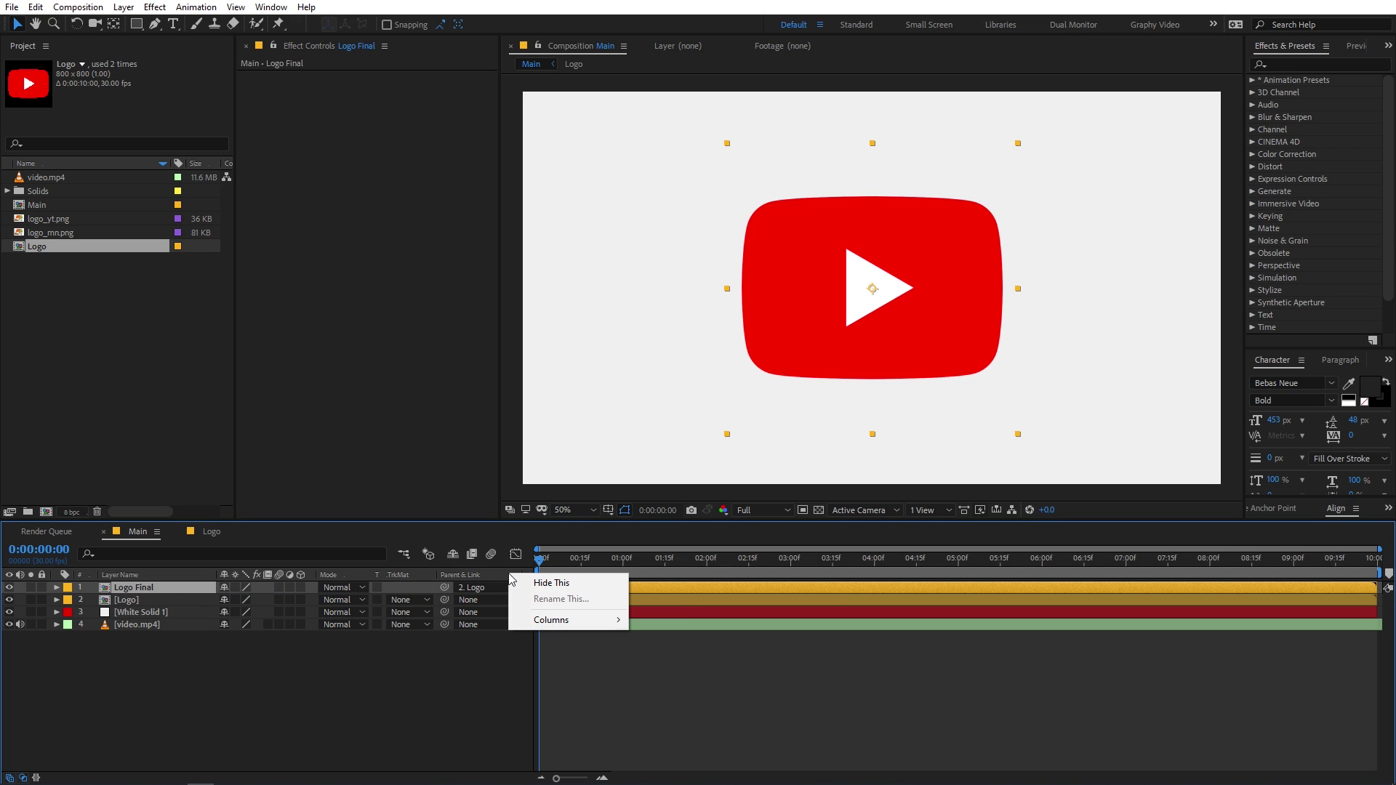
pyautogui.moveTo(552, 623)
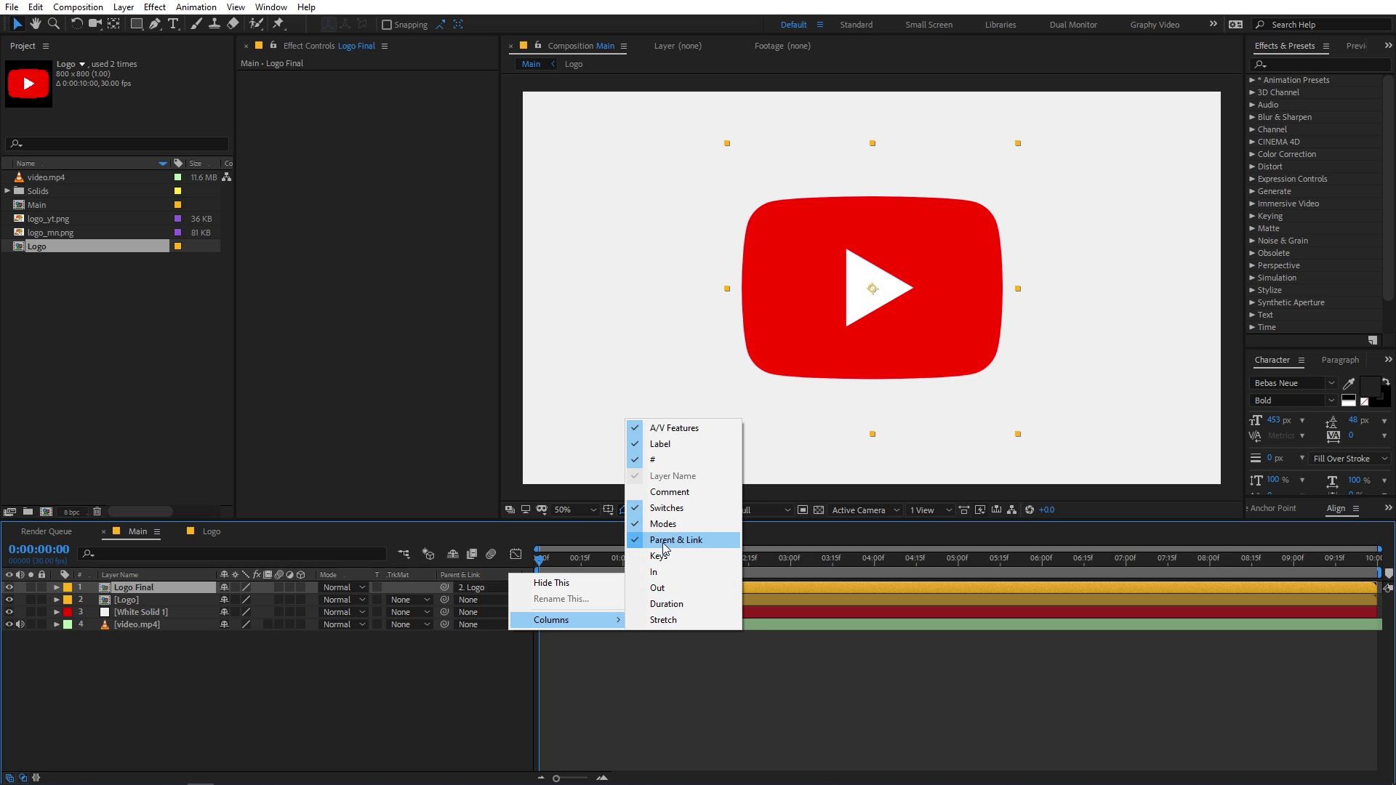
pyautogui.click(284, 692)
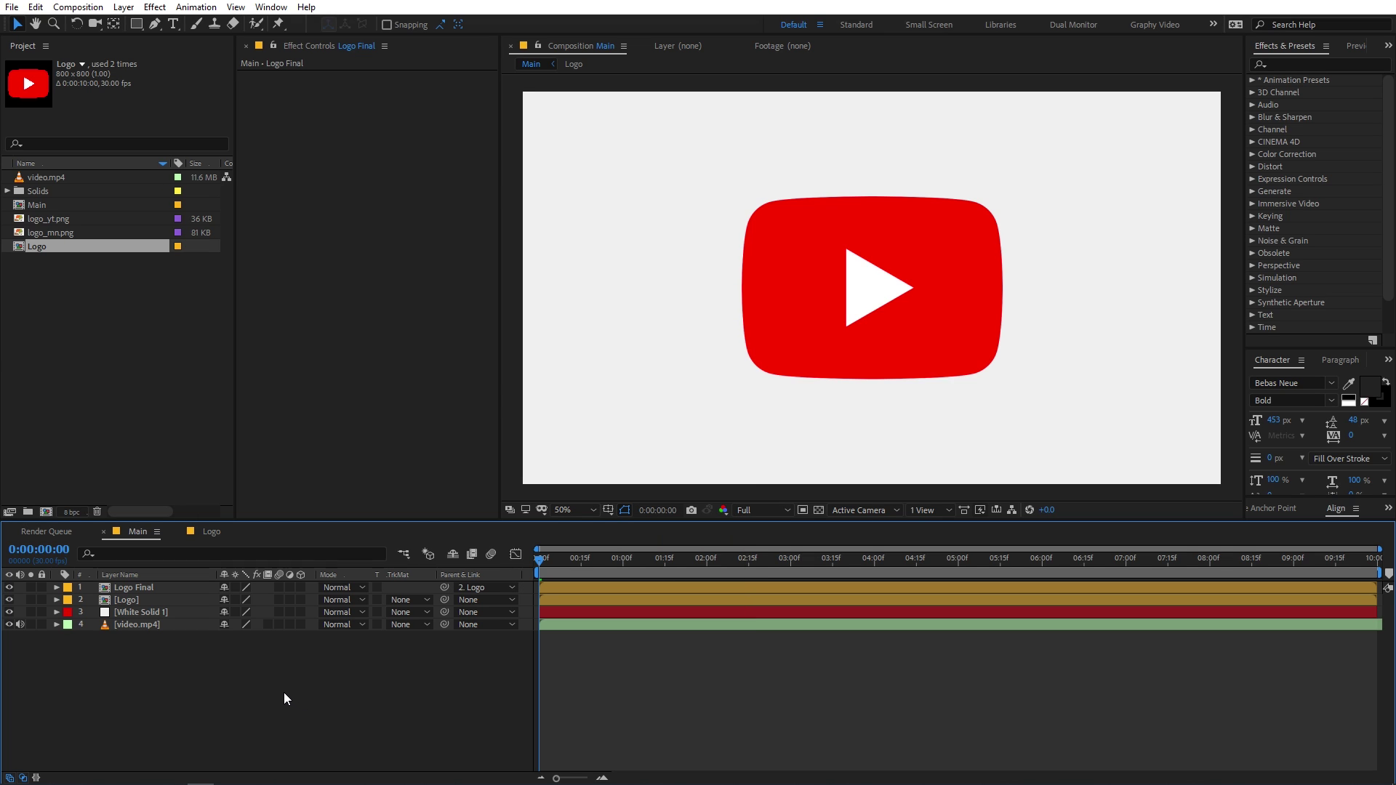
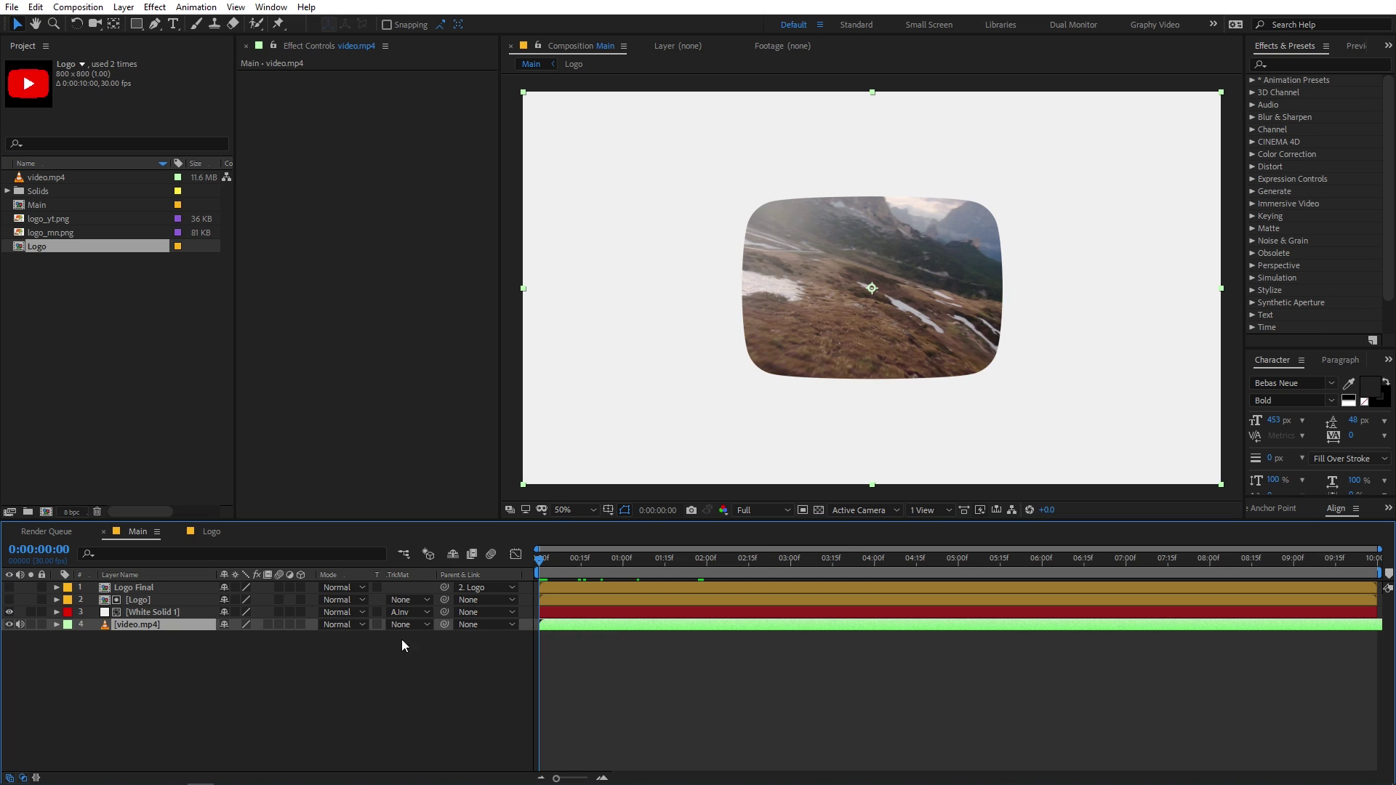
# Add a Scale keyframe to the Logo layer at 0:00:00:00 and set its value to 290%.
pyautogui.click(147, 599)
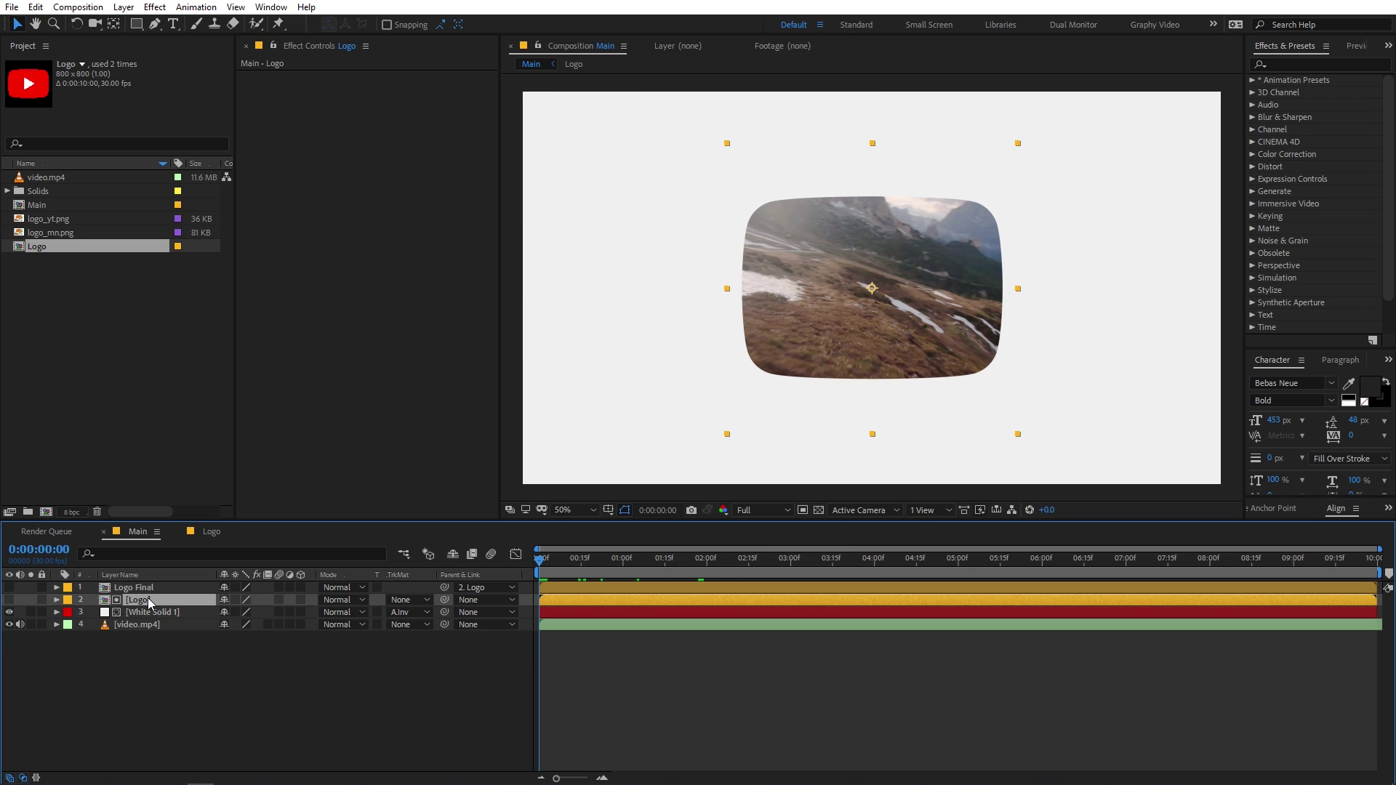
pyautogui.press('s')
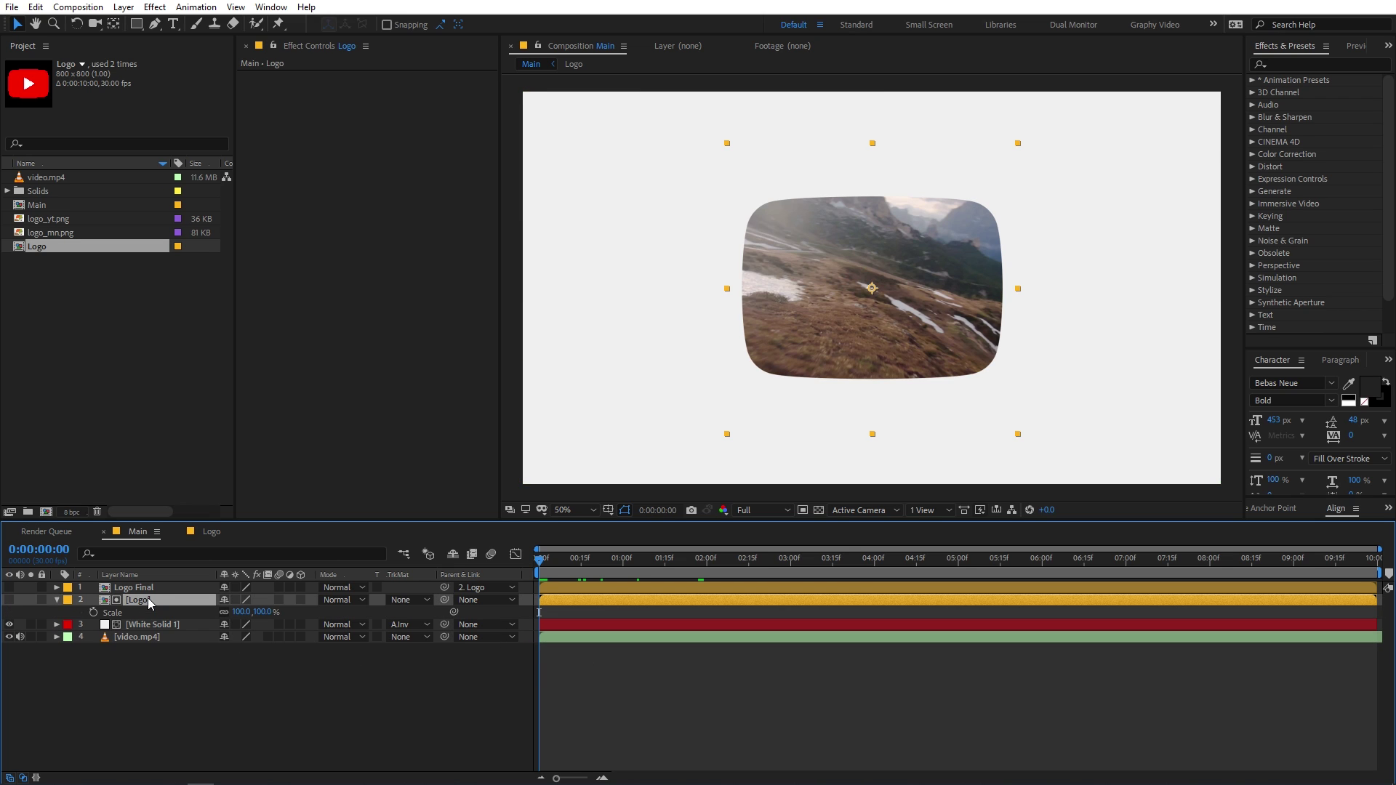
pyautogui.click(93, 613)
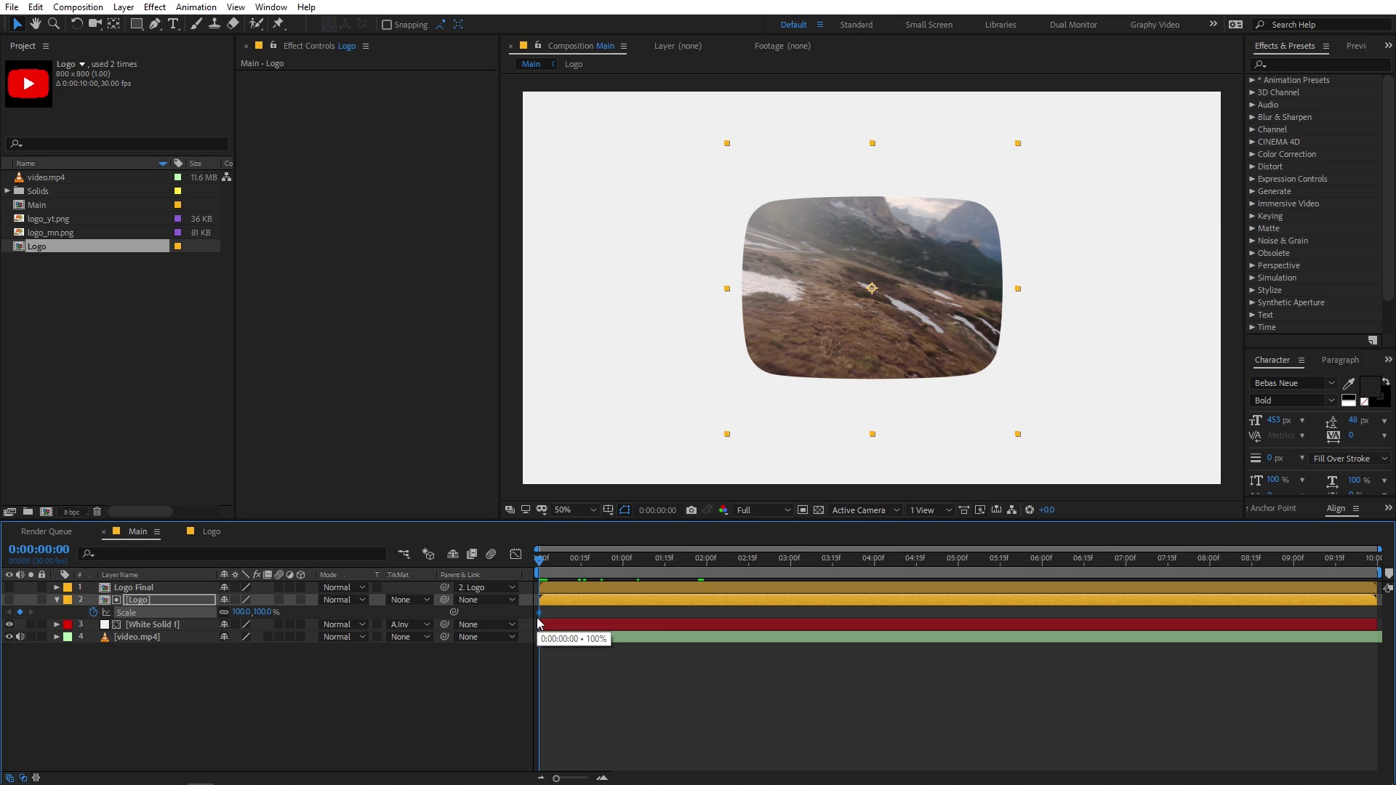
pyautogui.moveTo(246, 618); pyautogui.dragTo(386, 617)
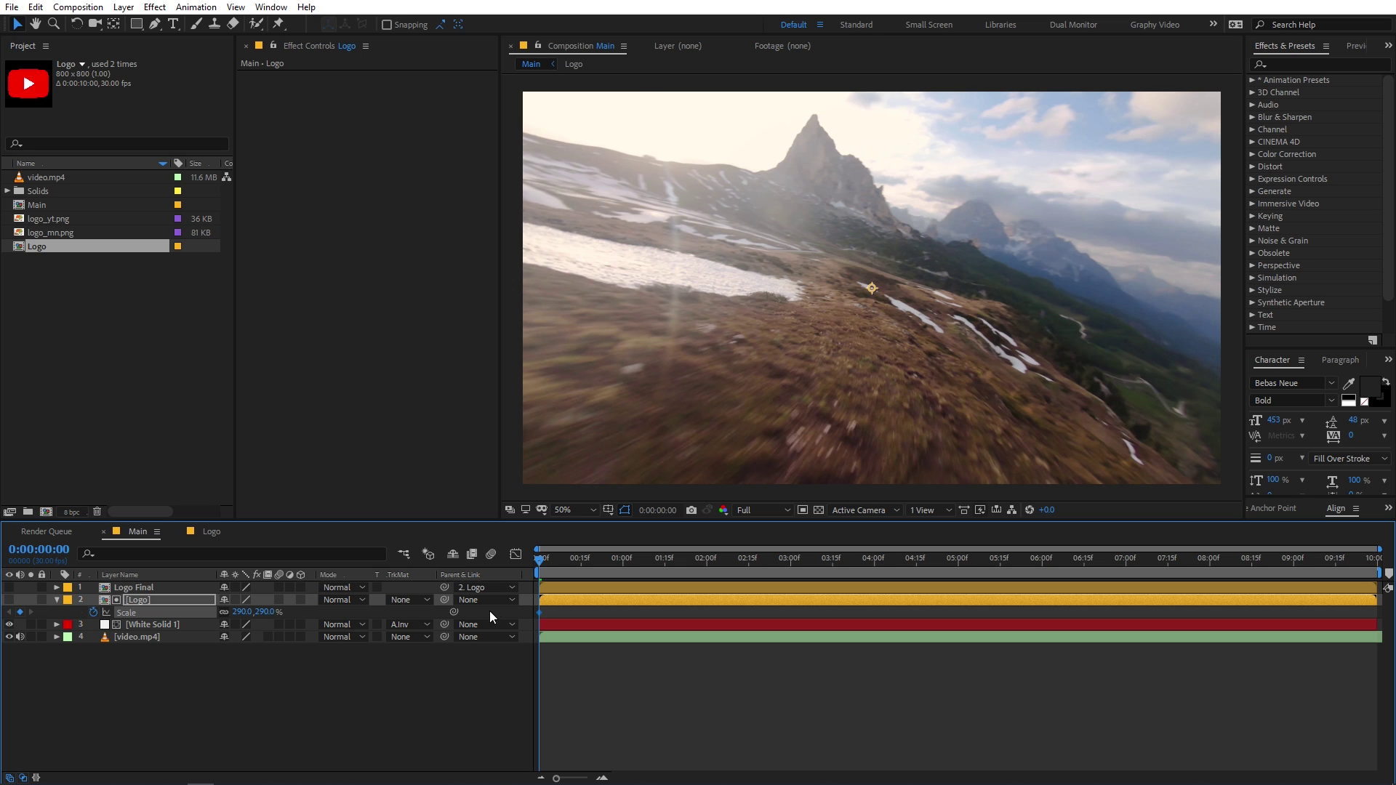
# Set the Logo layer's Scale to 49.4% at 0:00:01:12 and preview the shrinking cutout.
pyautogui.moveTo(542, 579); pyautogui.dragTo(660, 577)
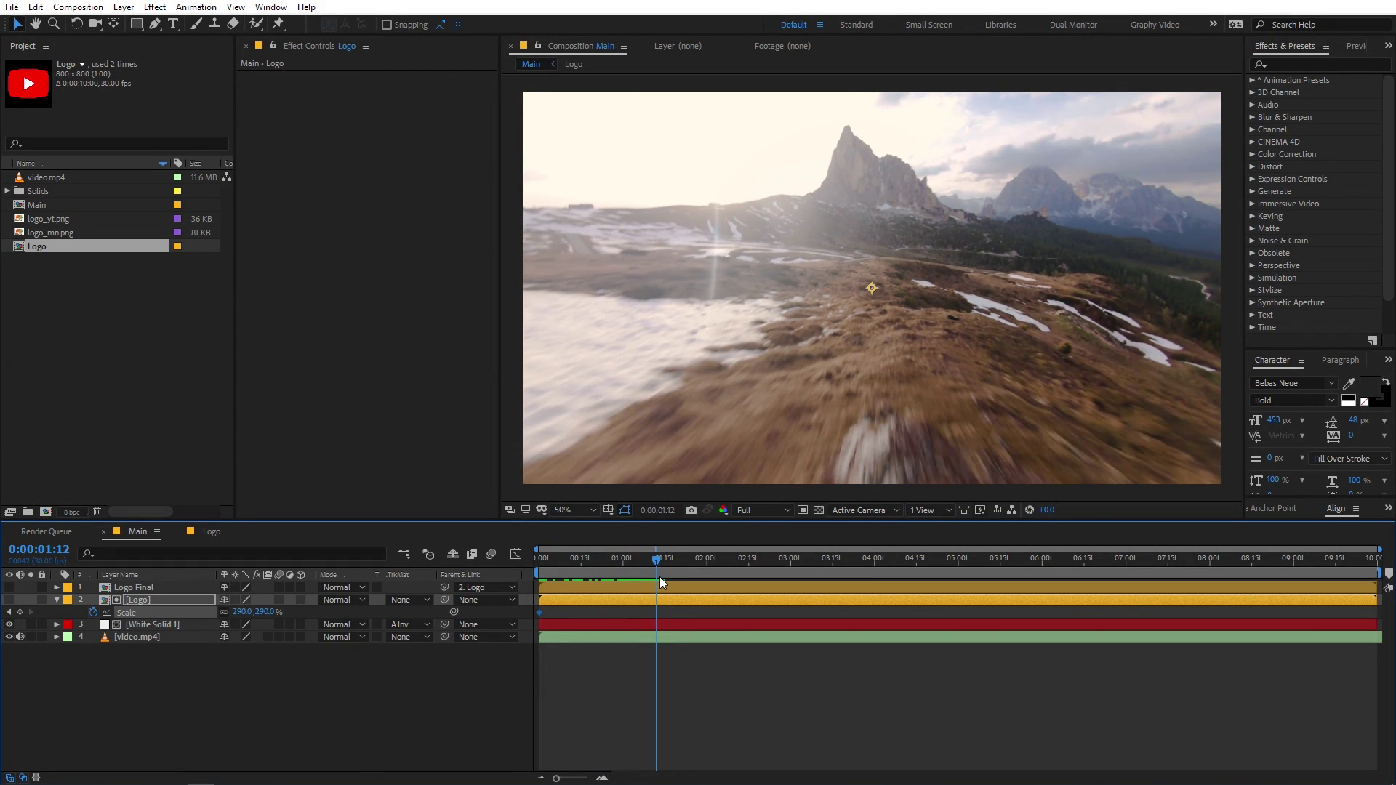
pyautogui.moveTo(246, 617); pyautogui.dragTo(94, 636)
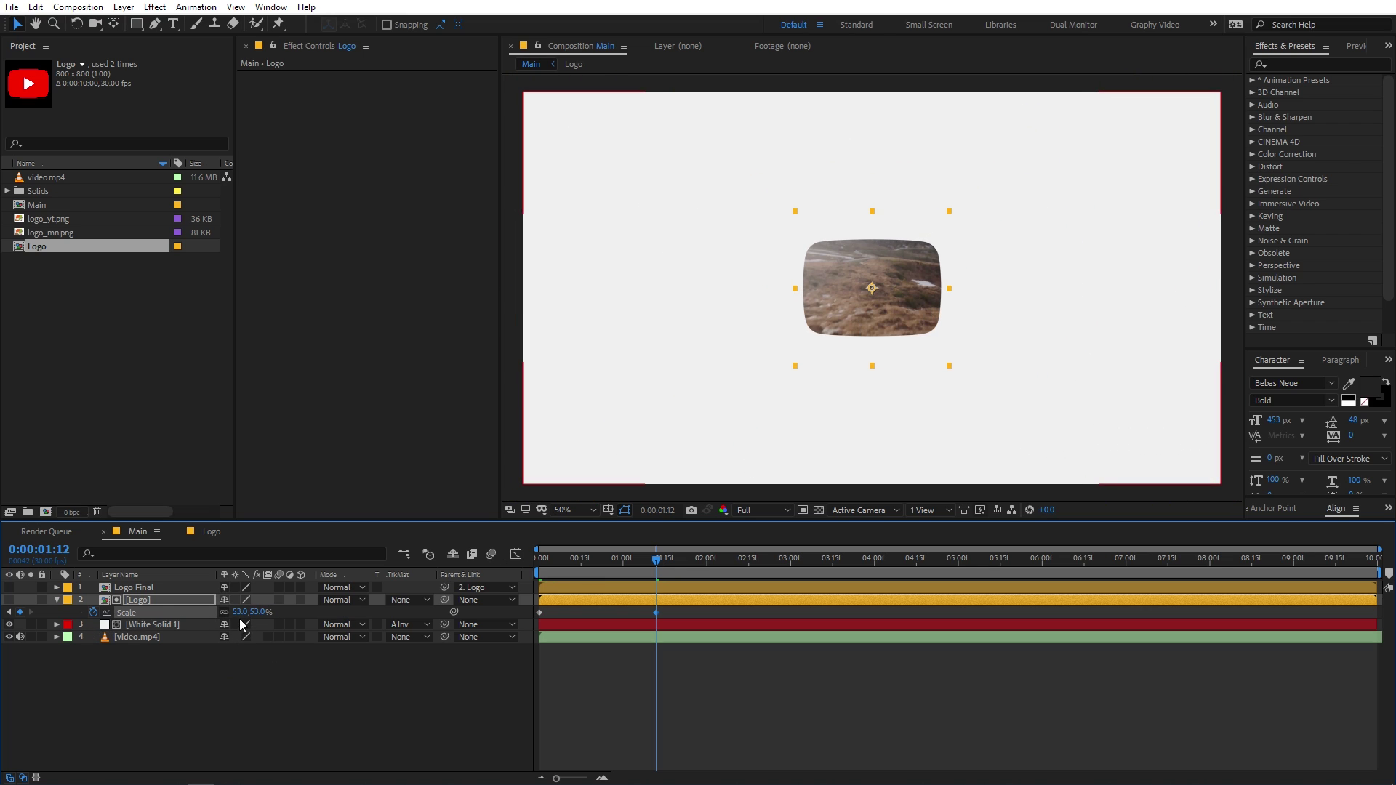
pyautogui.moveTo(243, 615); pyautogui.dragTo(219, 618)
pyautogui.click(262, 698)
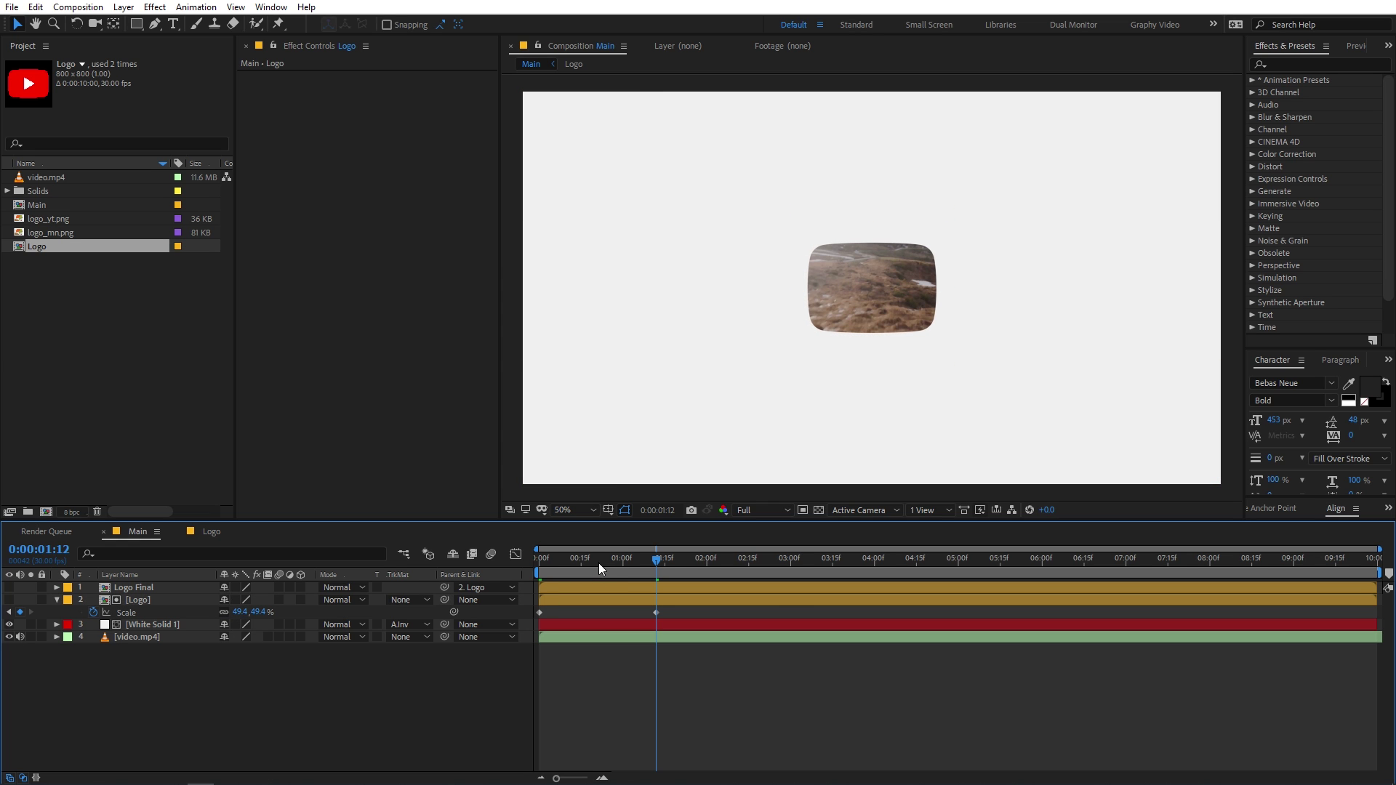
pyautogui.press('space')
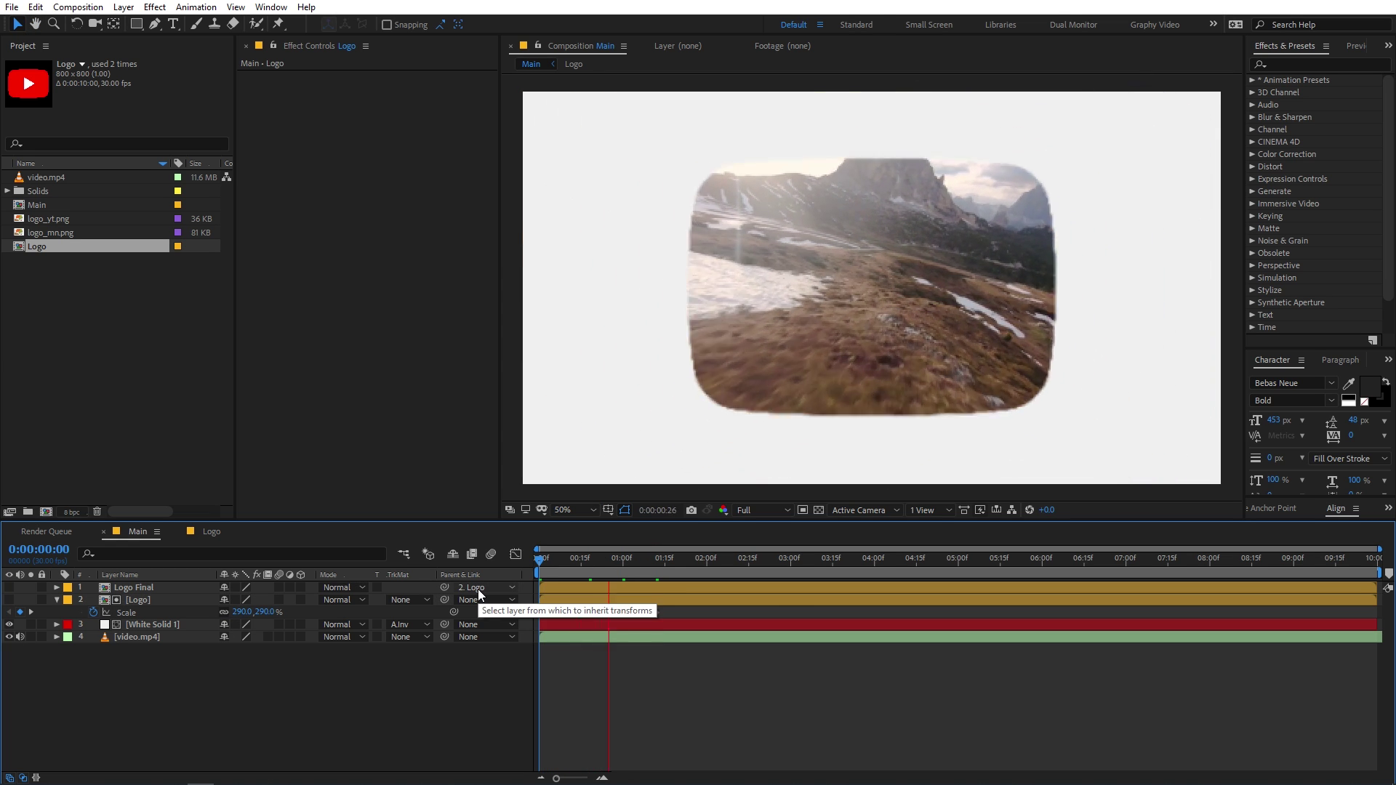
# Apply Easy Ease to both Scale keyframes of the Logo layer.
pyautogui.moveTo(663, 565); pyautogui.dragTo(504, 622)
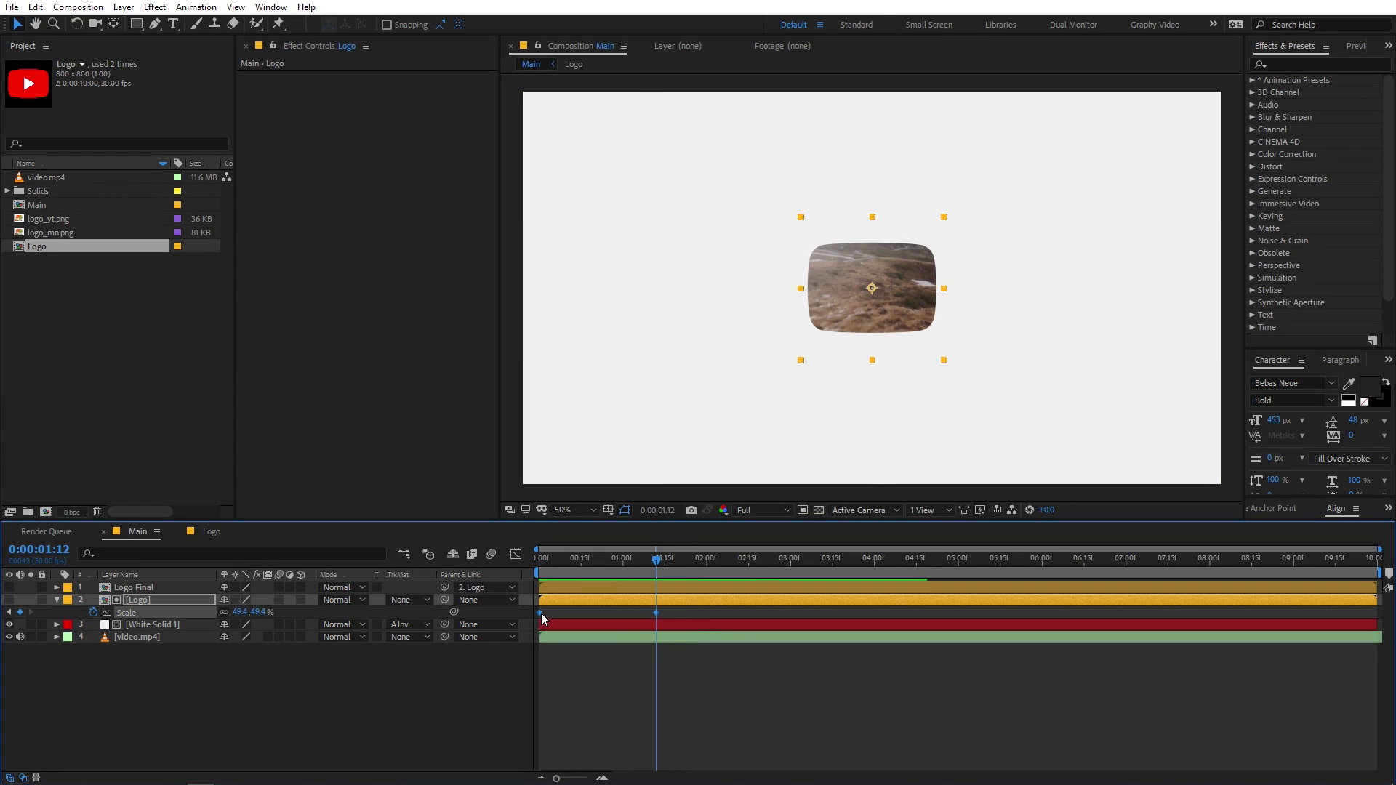
pyautogui.rightClick(540, 614)
pyautogui.moveTo(615, 602)
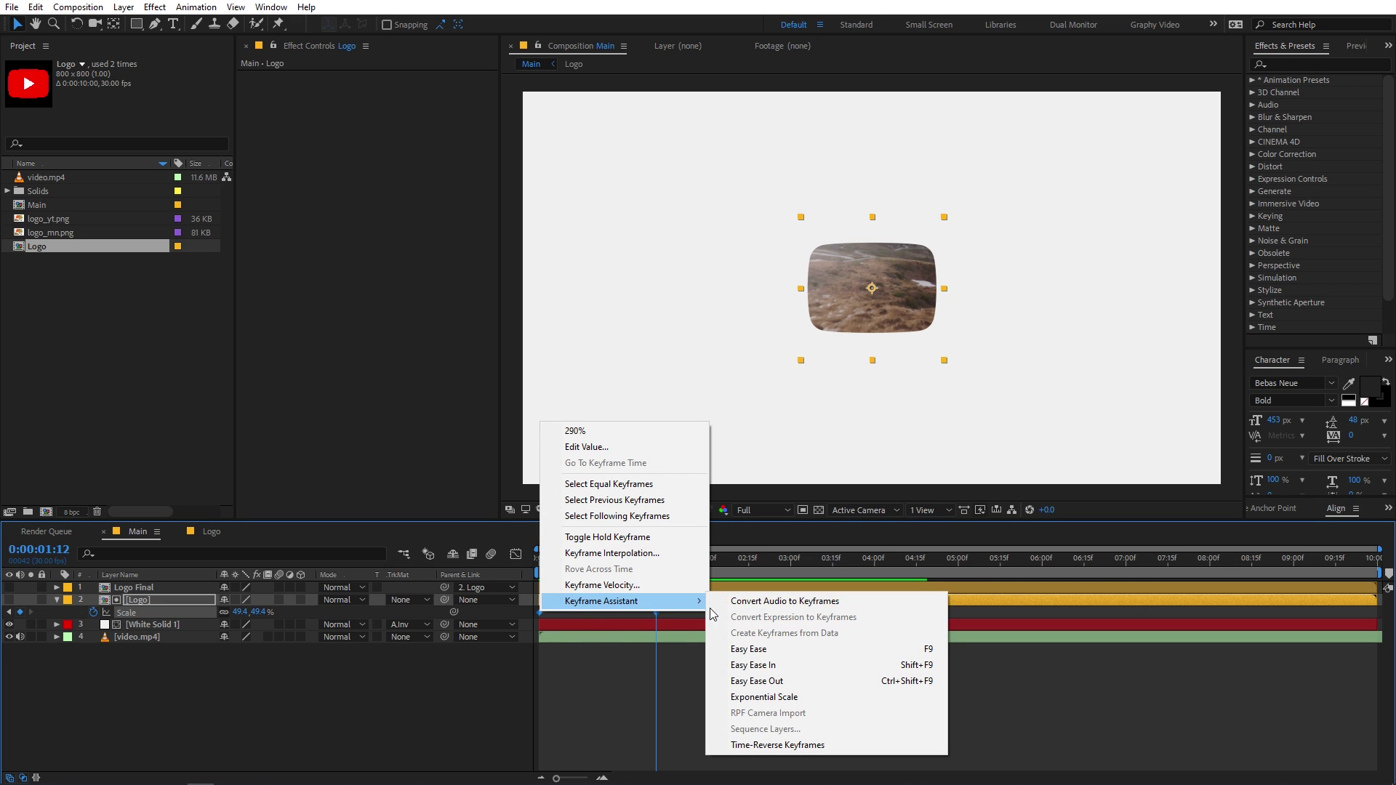
pyautogui.click(774, 651)
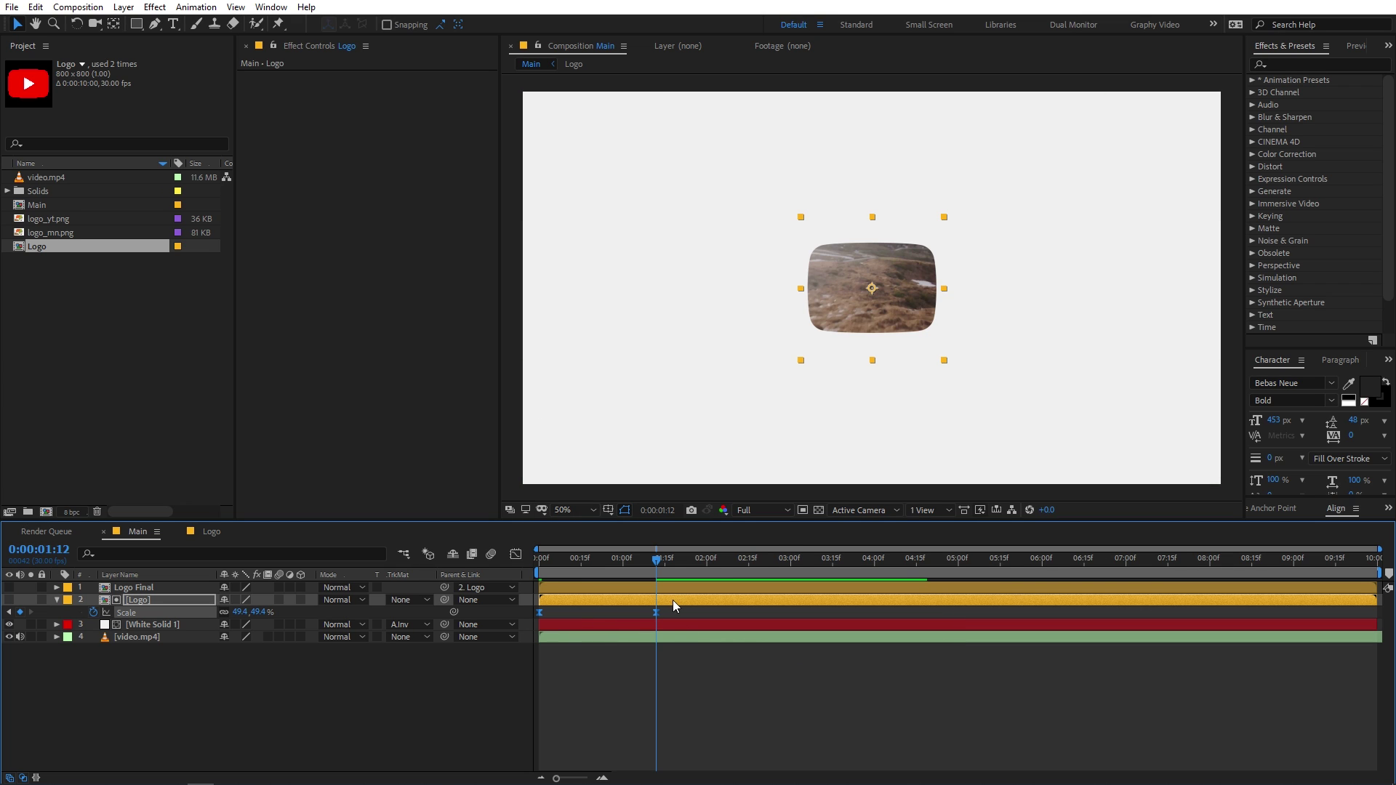
# Reshape the Logo layer's Scale speed graph so the speed peaks early and eases out slowly towards the second keyframe.
pyautogui.click(516, 556)
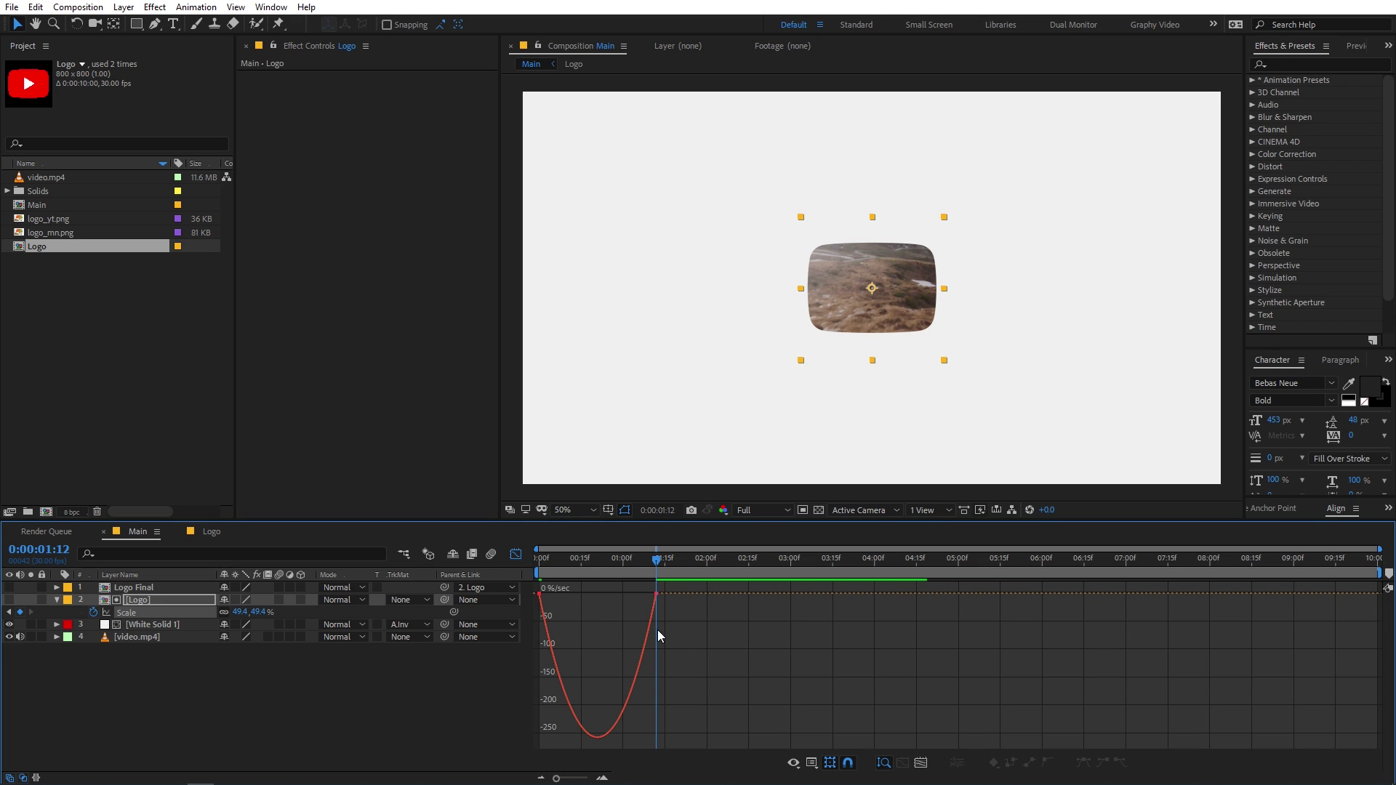
pyautogui.click(810, 762)
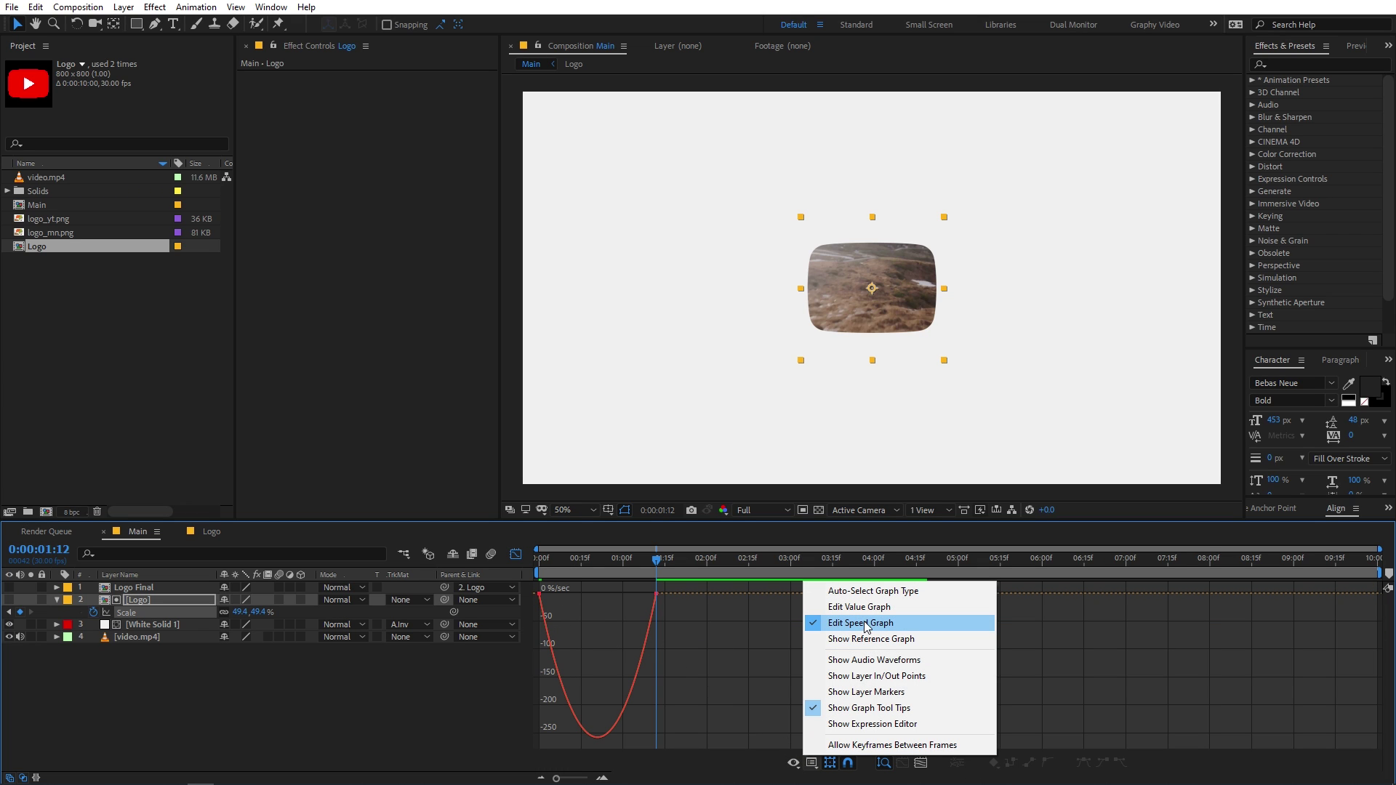
pyautogui.click(702, 624)
pyautogui.moveTo(717, 701); pyautogui.dragTo(535, 582)
pyautogui.moveTo(638, 598); pyautogui.dragTo(516, 563)
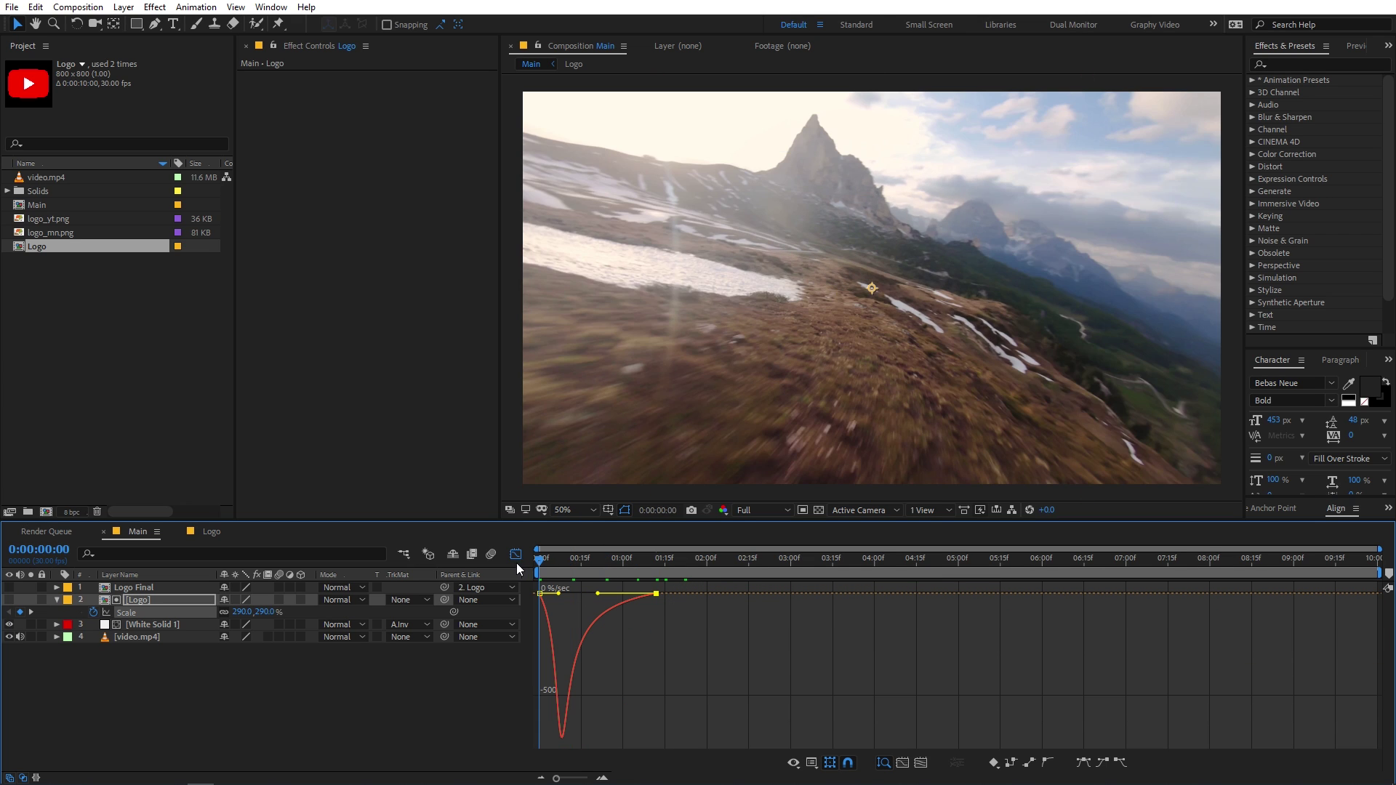
# Preview the eased scale animation, close the Graph Editor, and play the composition again from the start.
pyautogui.press('space')
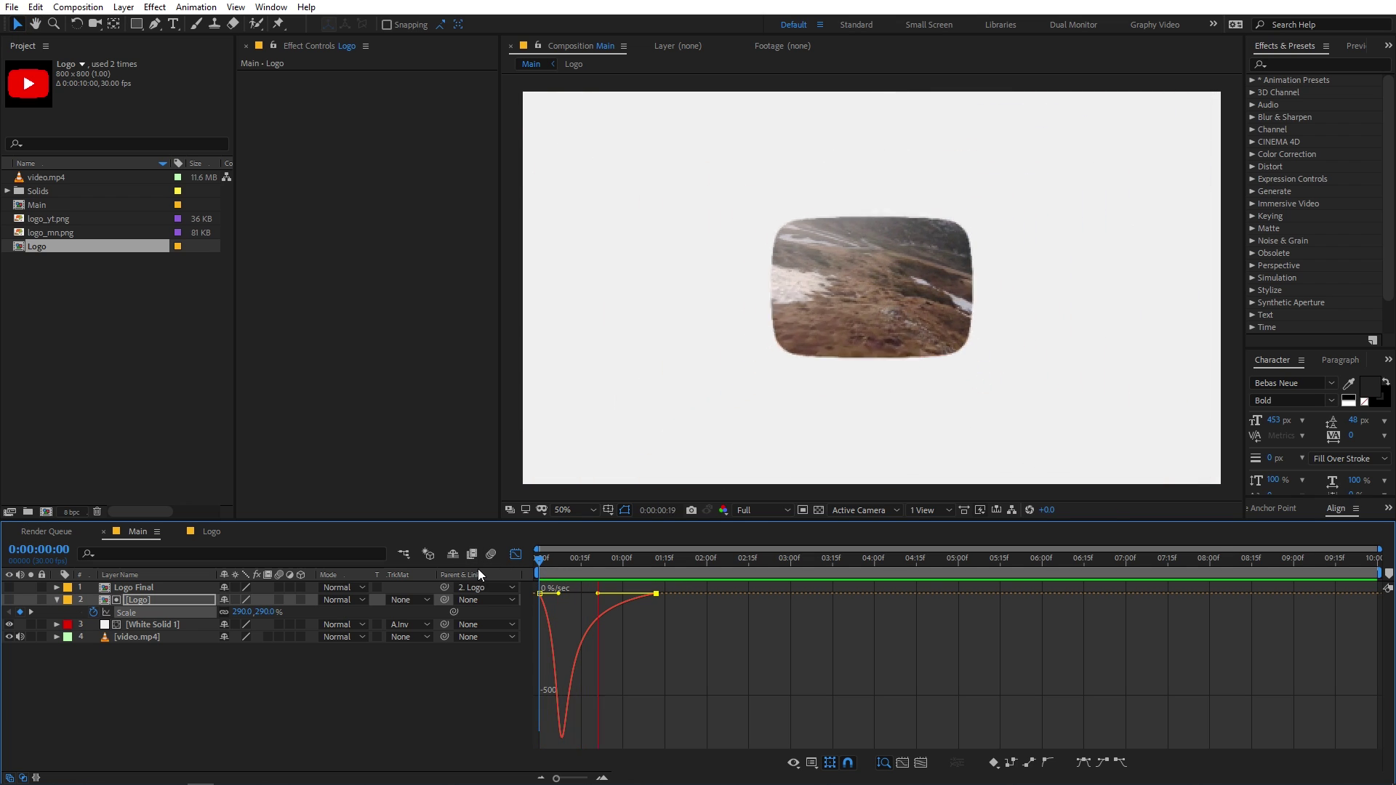
pyautogui.press('space')
pyautogui.moveTo(658, 574); pyautogui.dragTo(592, 574)
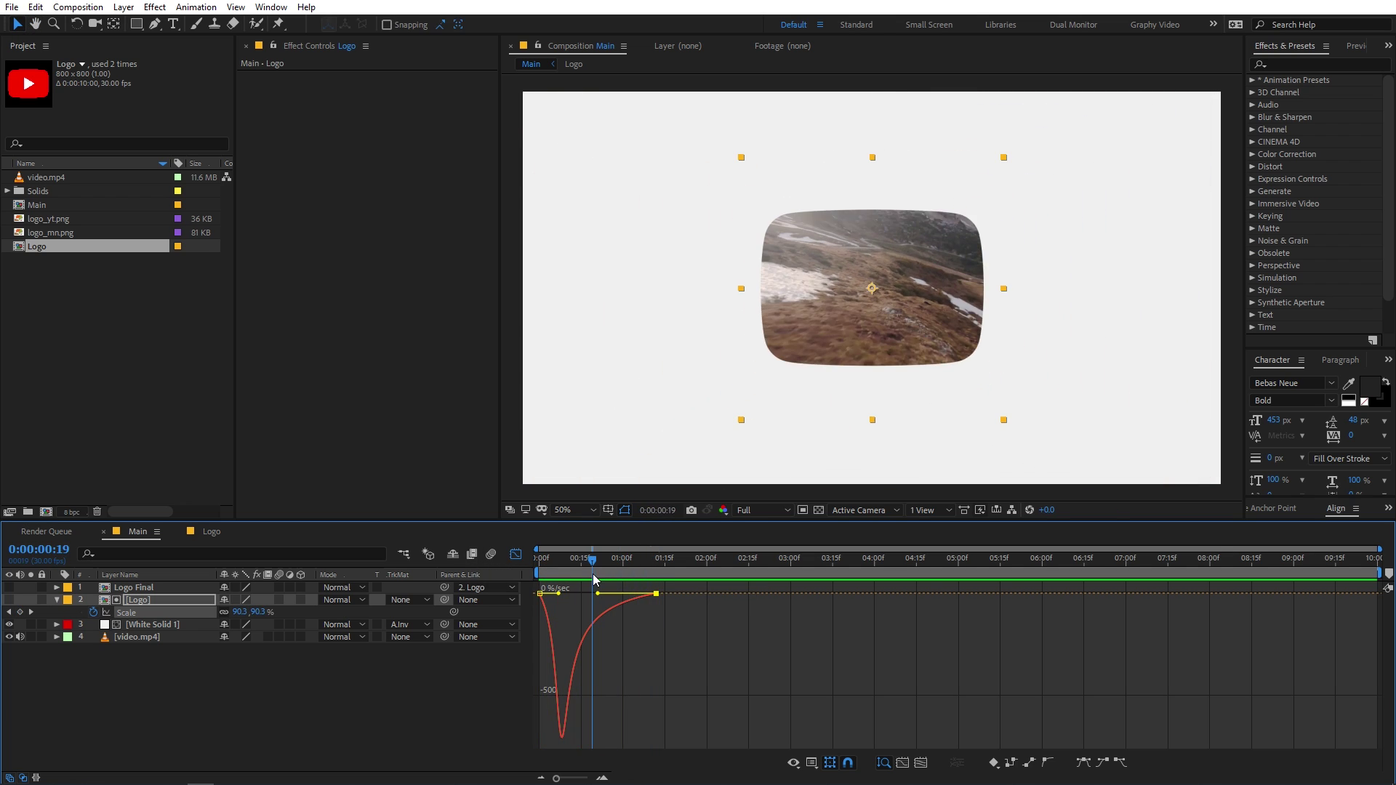
pyautogui.click(516, 554)
pyautogui.press('Home')
pyautogui.press('space')
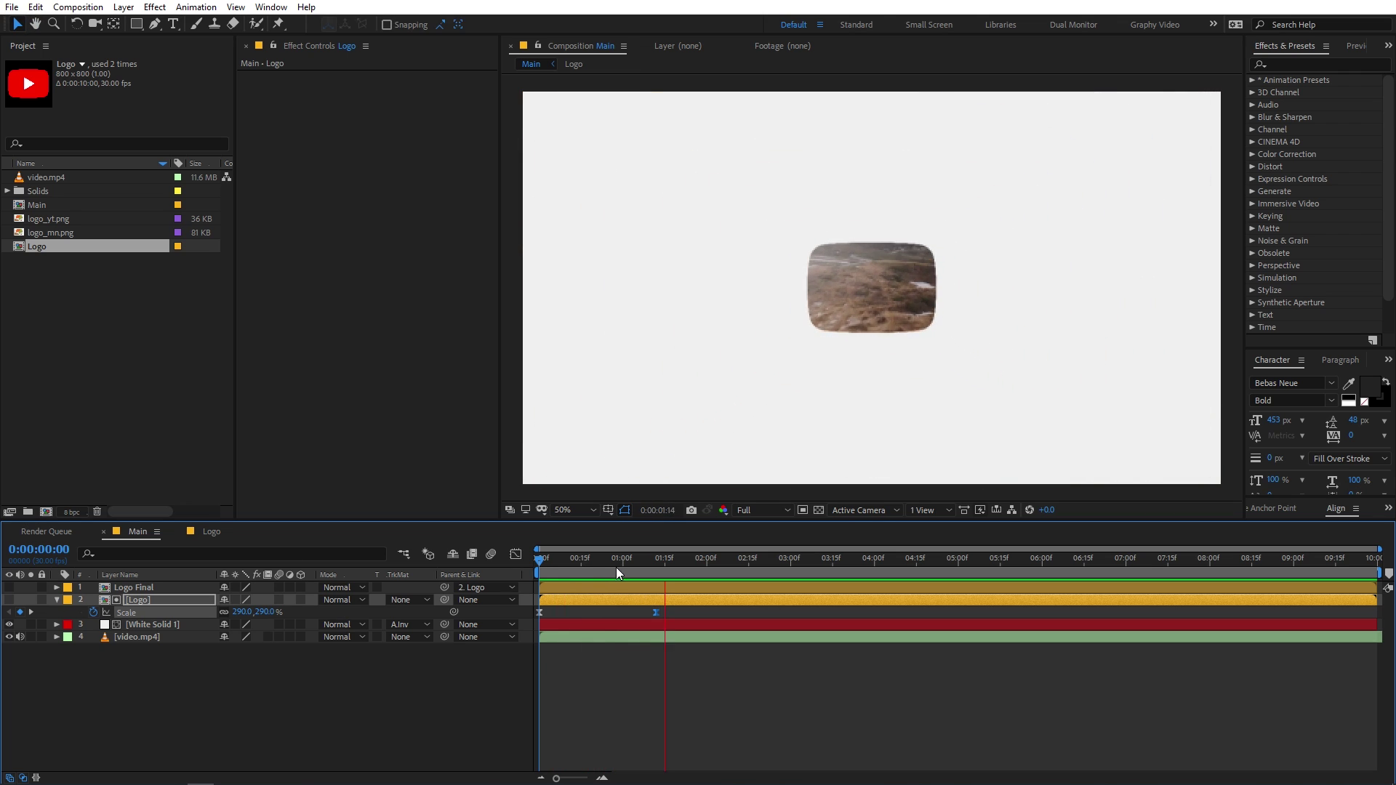
# Make the Logo Final layer visible with the current time at 0:00:01:00.
pyautogui.click(594, 578)
pyautogui.moveTo(595, 592); pyautogui.dragTo(623, 587)
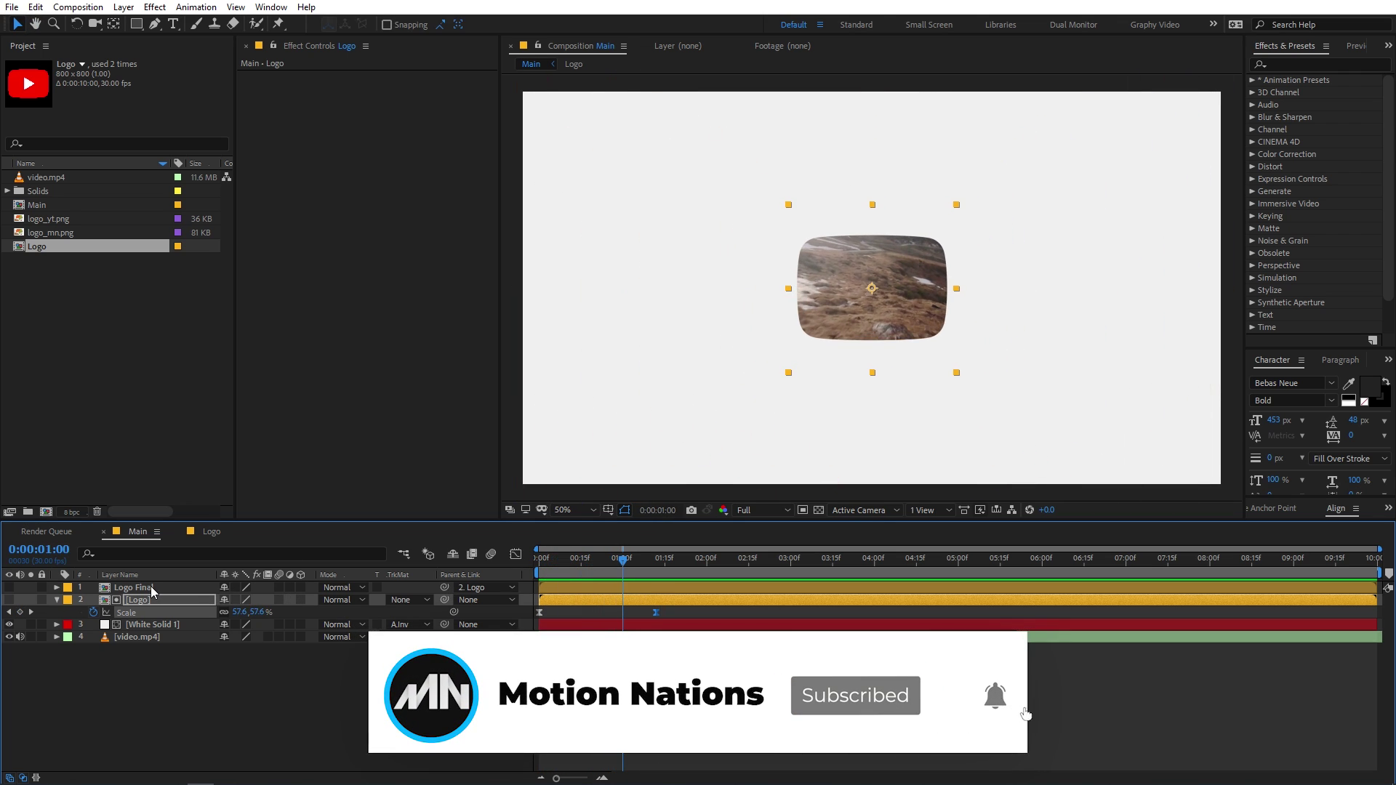
pyautogui.hotkey('ctrl', 'Up')
pyautogui.click(9, 588)
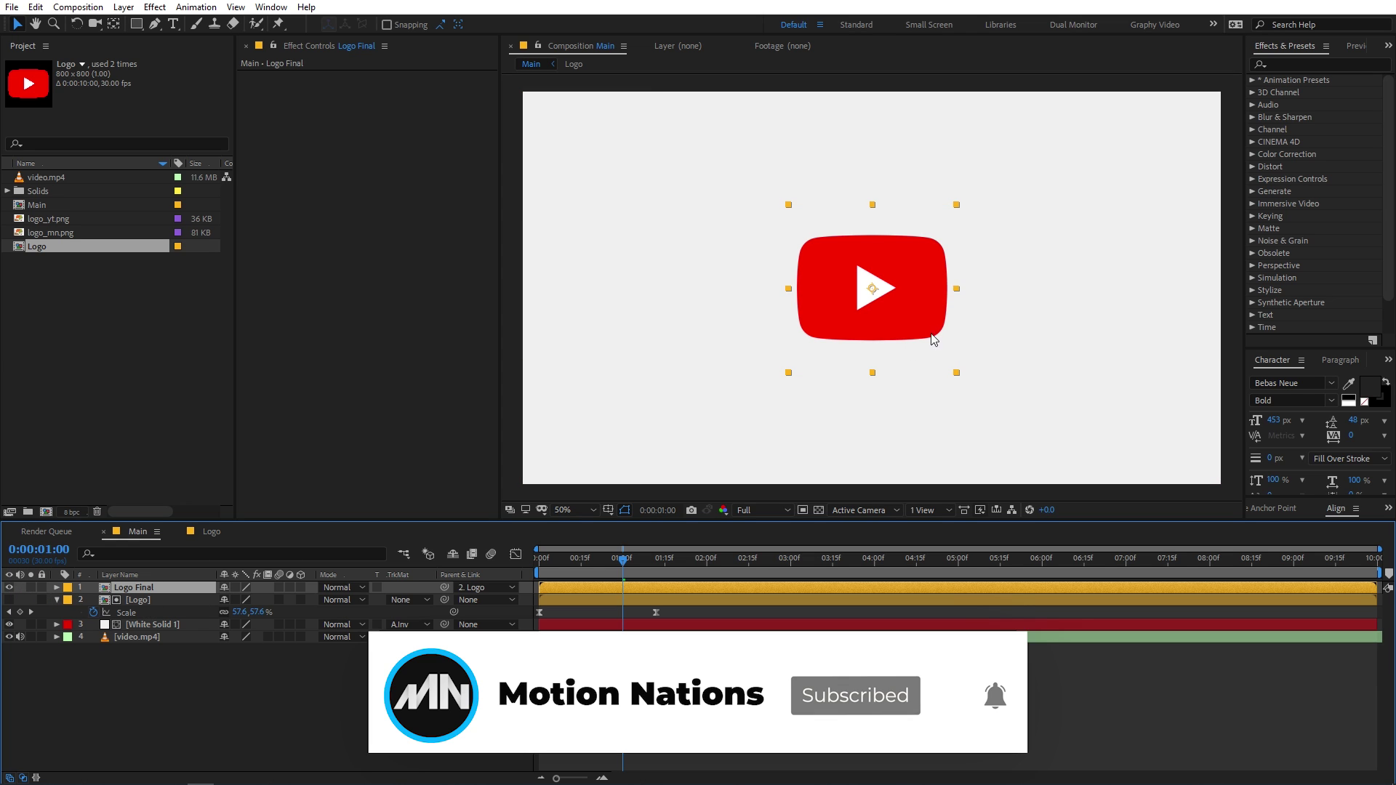
# Add an Opacity keyframe to the Logo Final layer at 0:00:01:04 and set it to 0%.
pyautogui.moveTo(618, 575)
pyautogui.mouseDown()
pyautogui.moveTo(576, 585)
pyautogui.moveTo(656, 581)
pyautogui.moveTo(635, 589)
pyautogui.mouseUp()
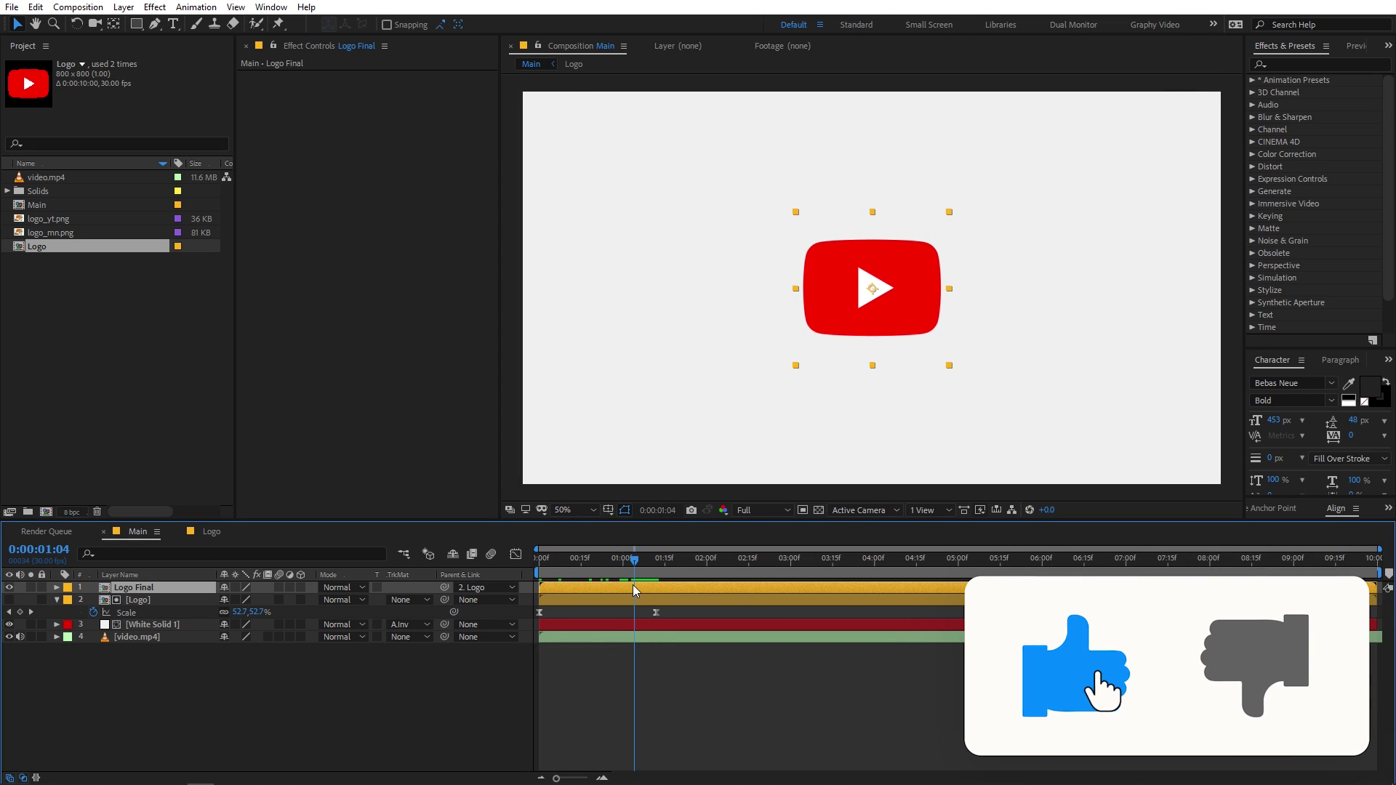
pyautogui.click(157, 587)
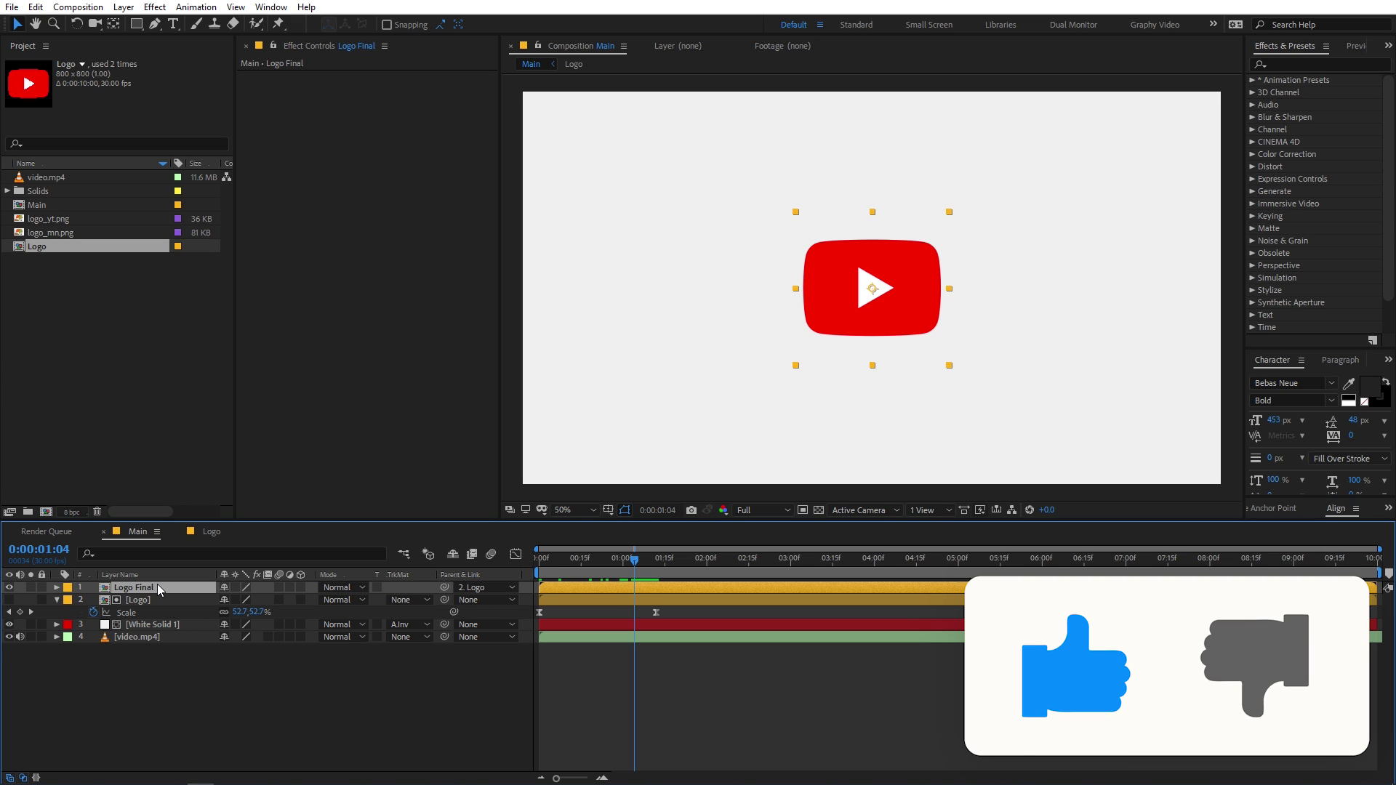
pyautogui.press('t')
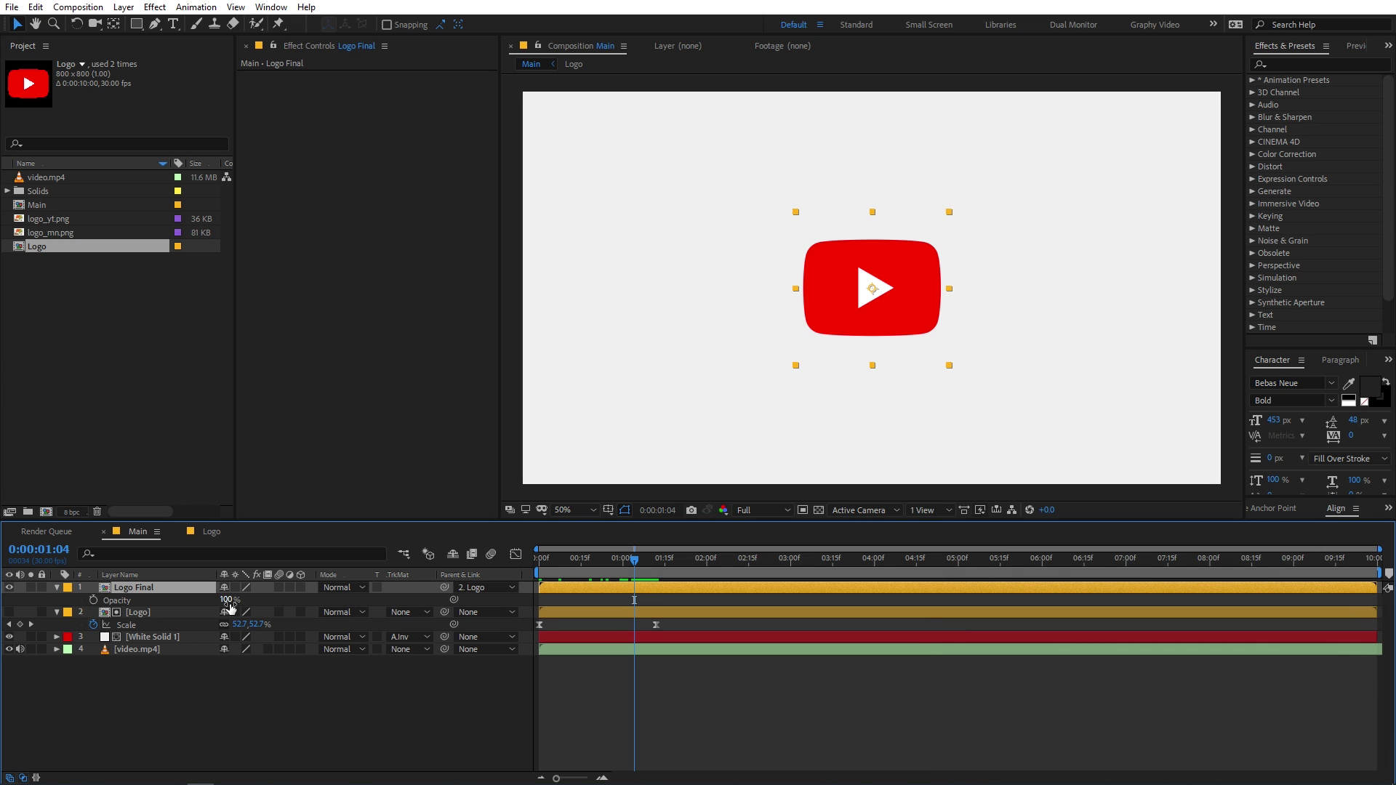
pyautogui.click(95, 600)
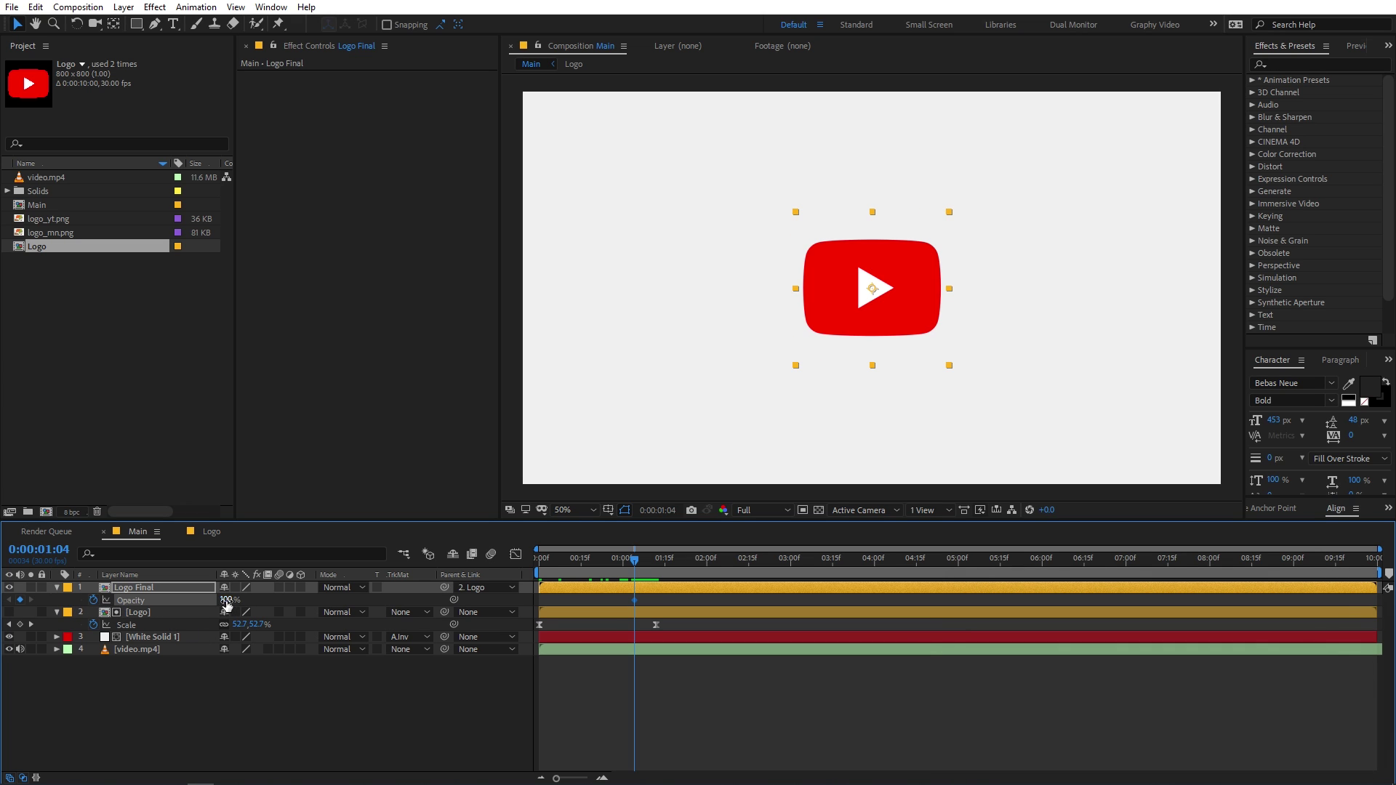
pyautogui.moveTo(234, 604); pyautogui.dragTo(174, 605)
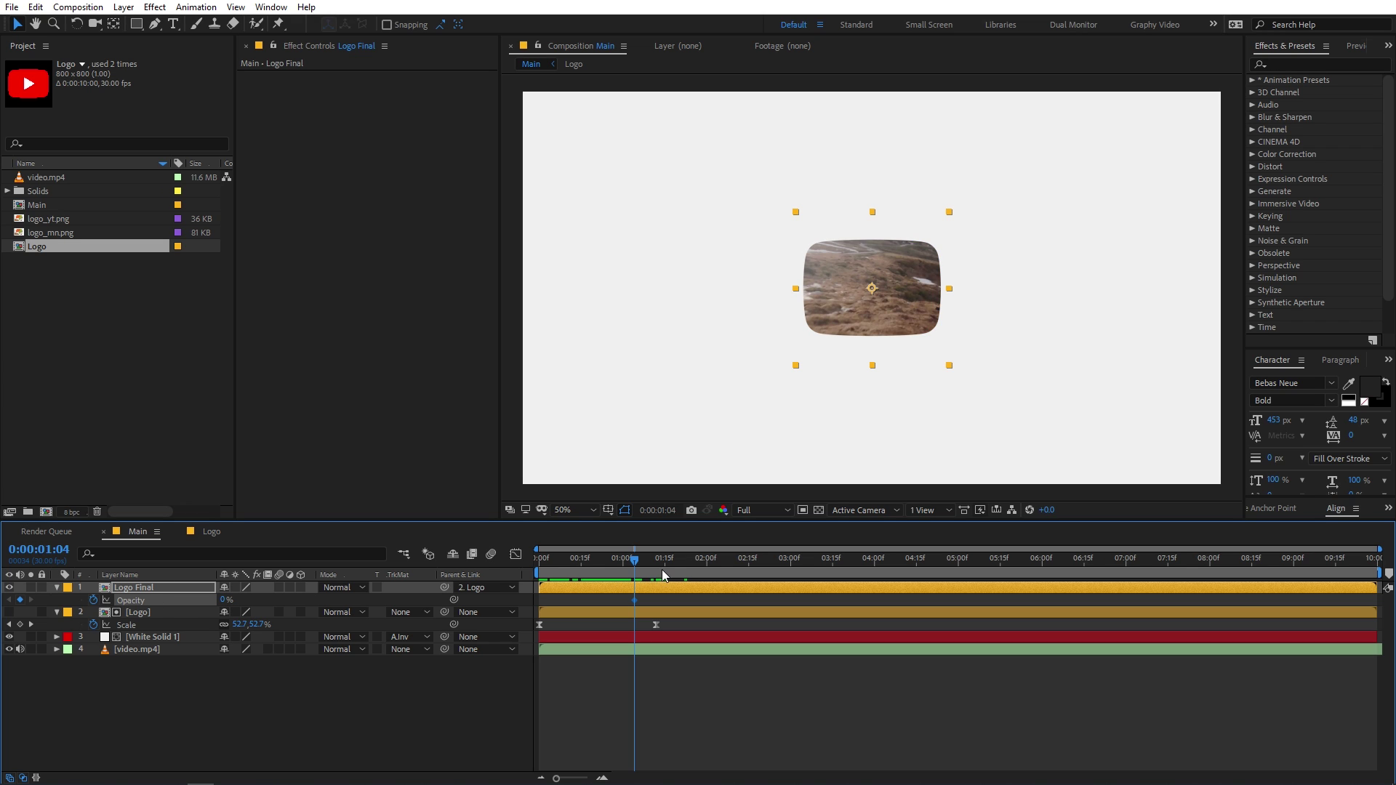
# Set the Logo Final layer's Opacity to 100% at 0:00:01:15 and preview the fade-in.
pyautogui.moveTo(635, 567); pyautogui.dragTo(666, 568)
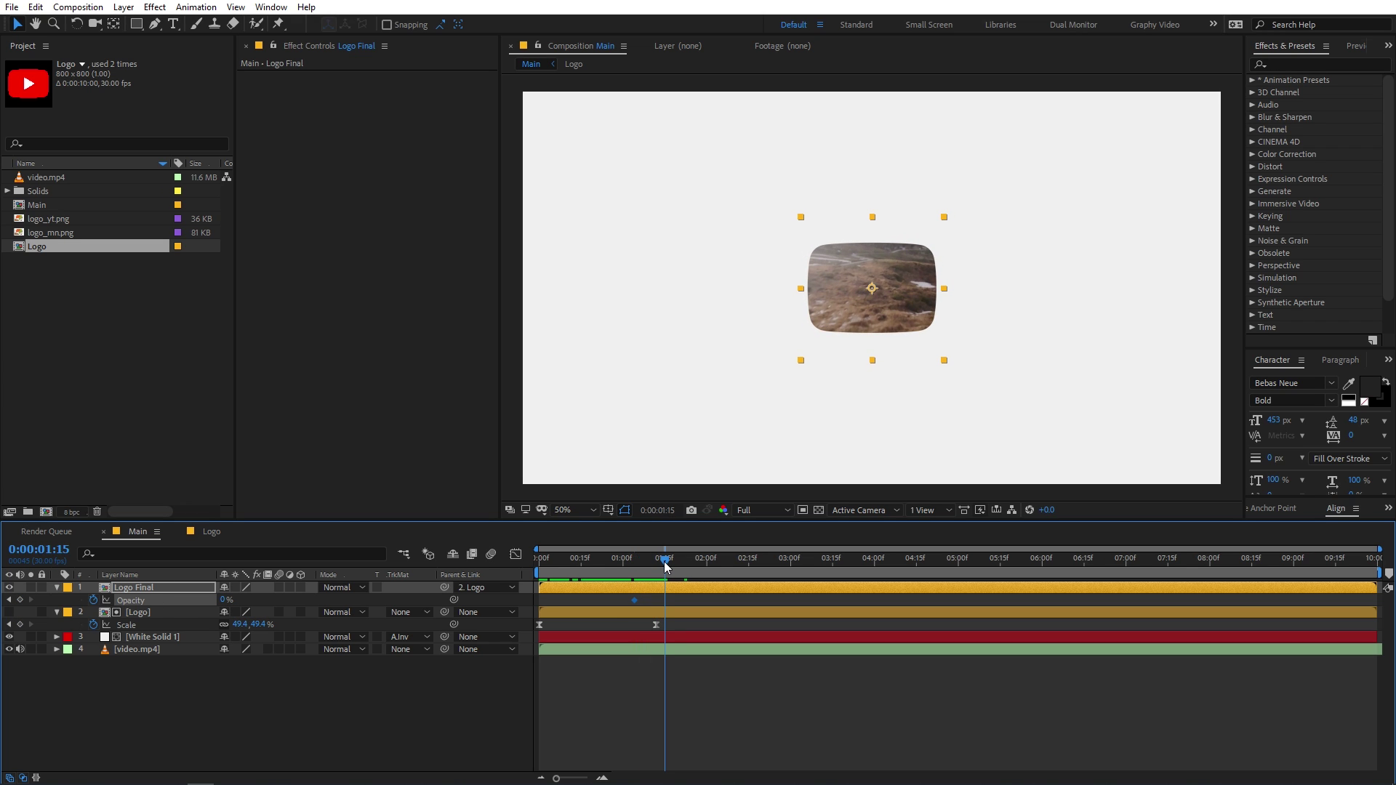
pyautogui.moveTo(227, 603); pyautogui.dragTo(291, 603)
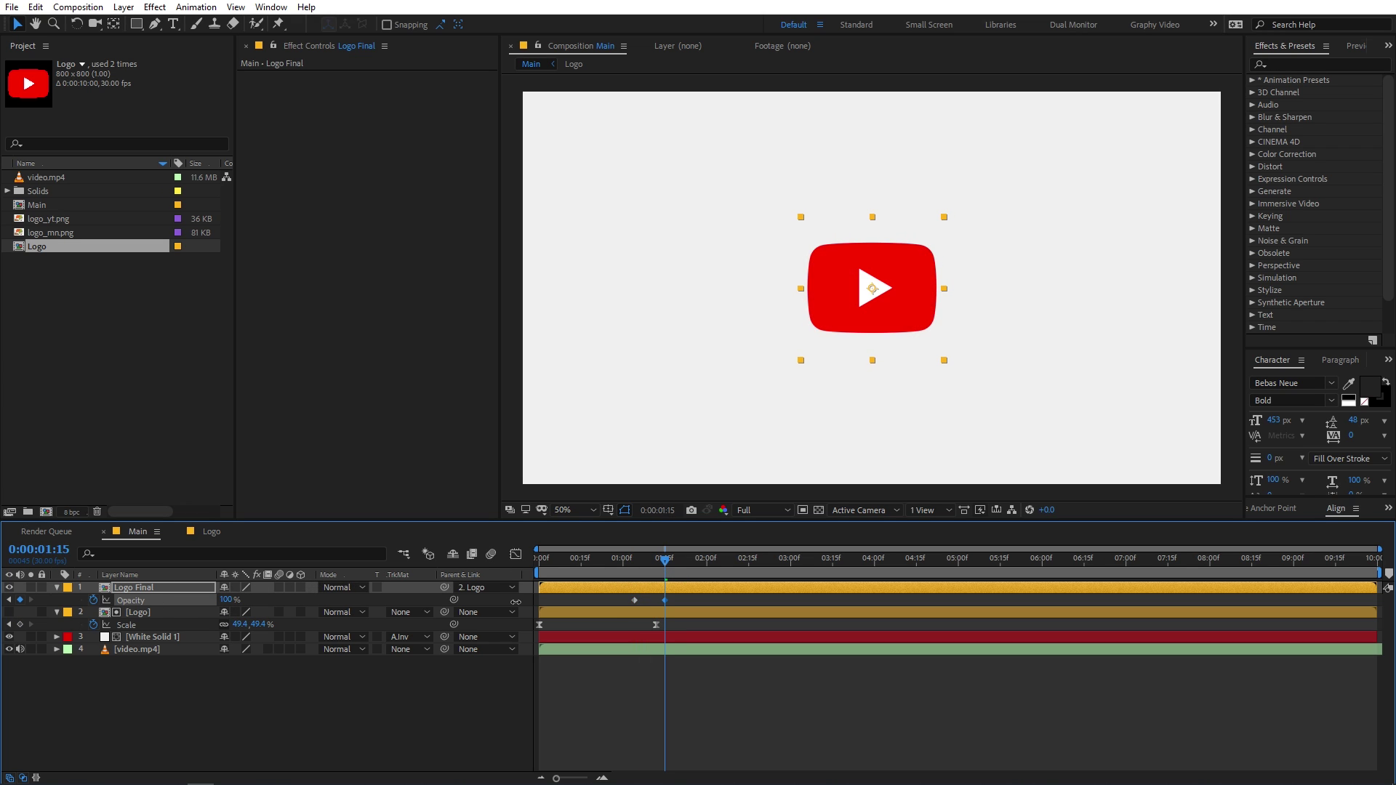
pyautogui.press('space')
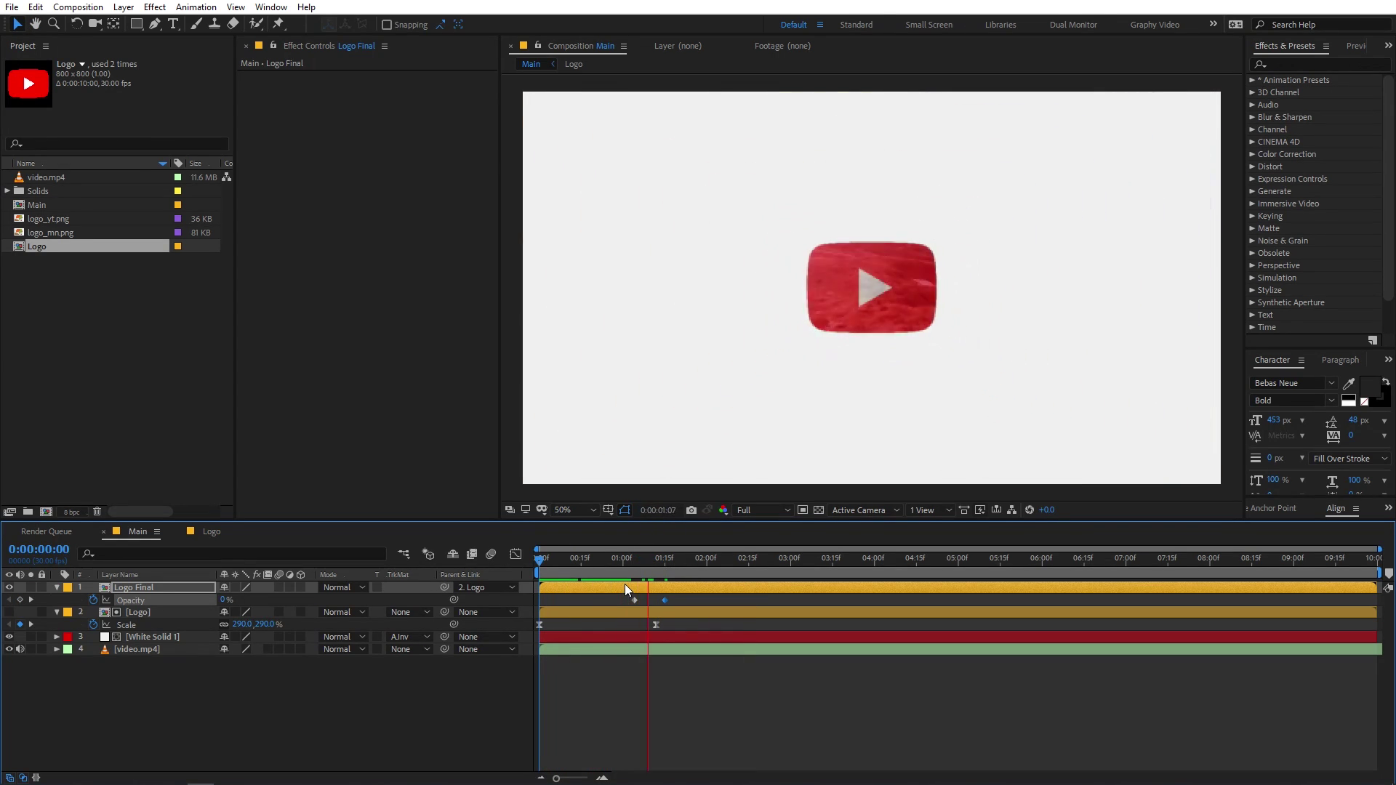
pyautogui.moveTo(656, 567)
pyautogui.mouseDown()
pyautogui.moveTo(524, 573)
pyautogui.moveTo(690, 570)
pyautogui.moveTo(654, 583)
pyautogui.mouseUp()
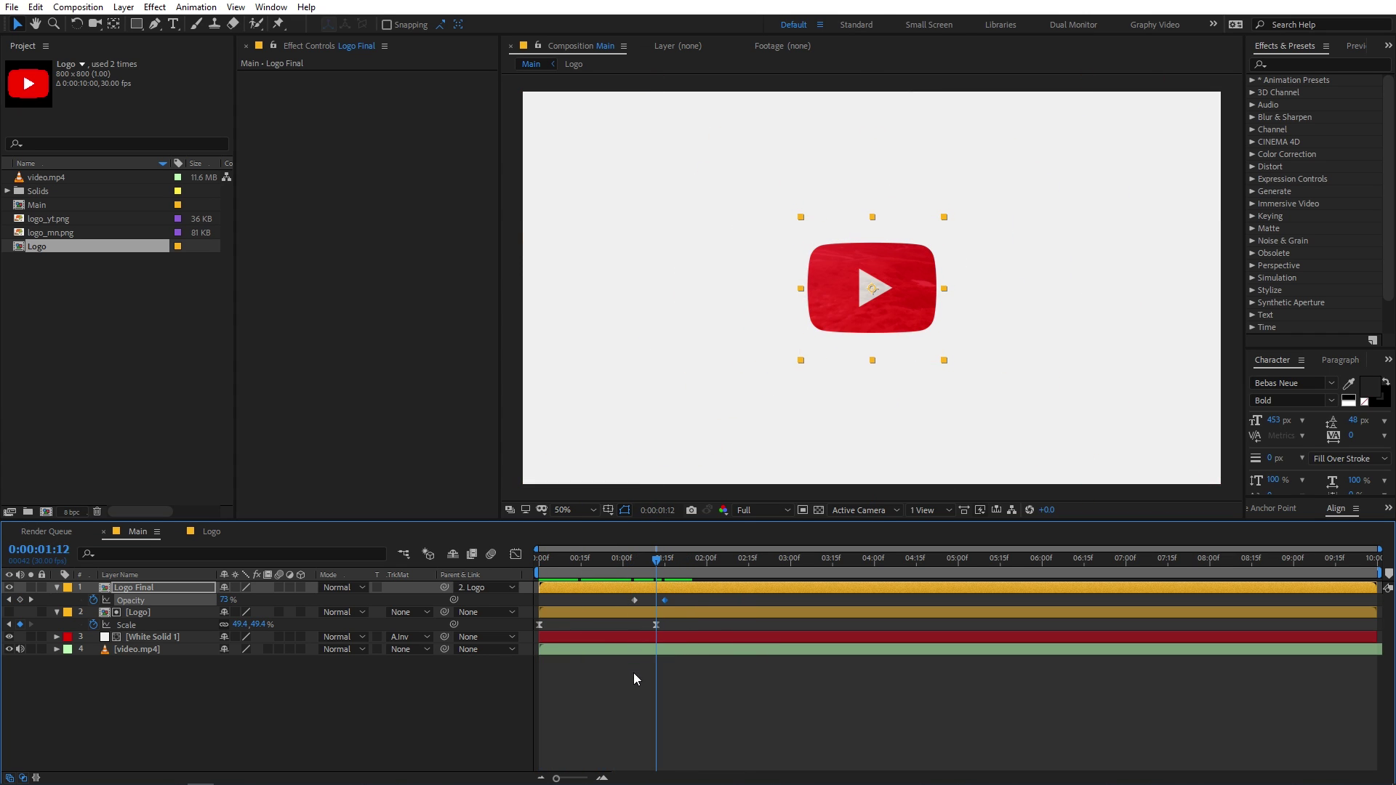
pyautogui.click(634, 674)
# Create a text layer reading MOTION NATIONS in Main with the current time at 0:00:01:18.
pyautogui.click(662, 569)
pyautogui.moveTo(671, 567); pyautogui.dragTo(673, 569)
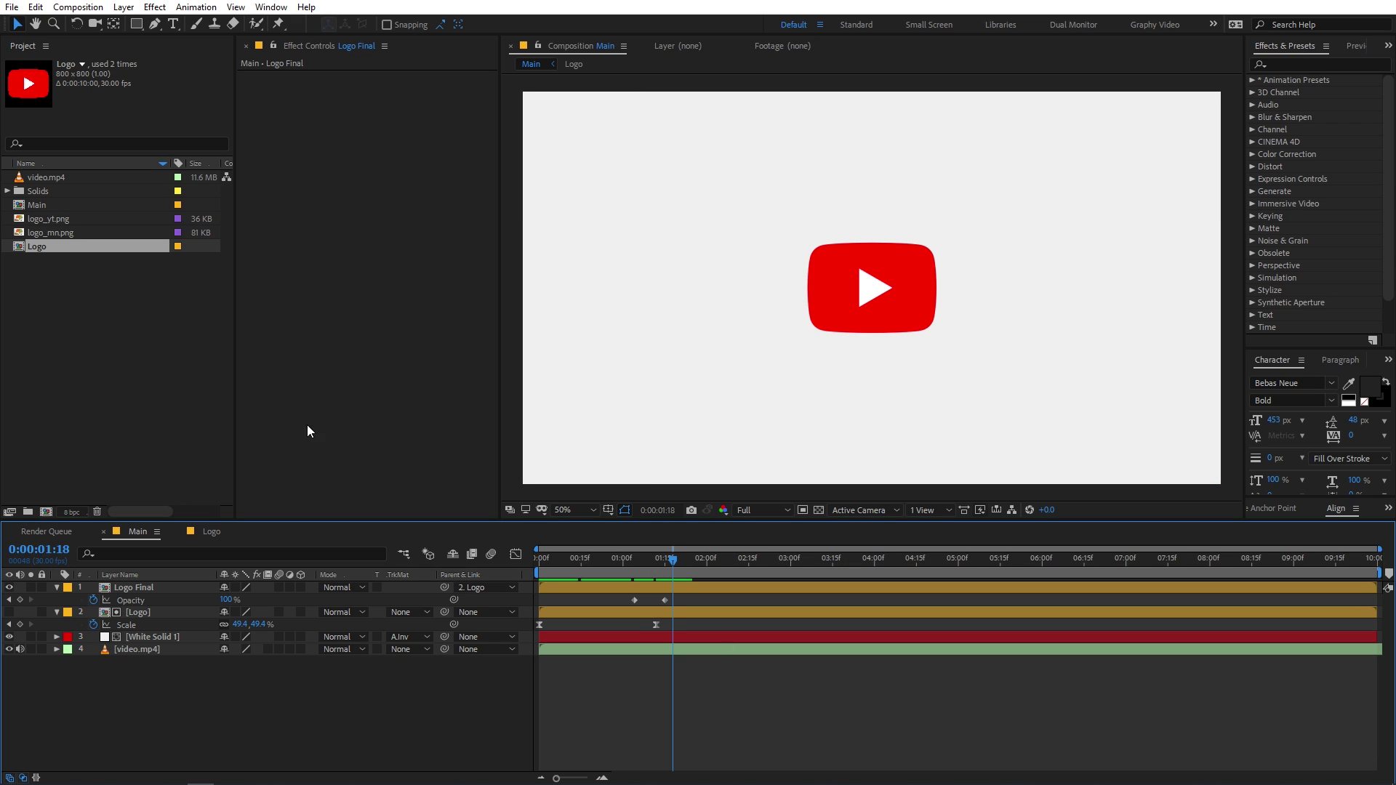
pyautogui.click(173, 24)
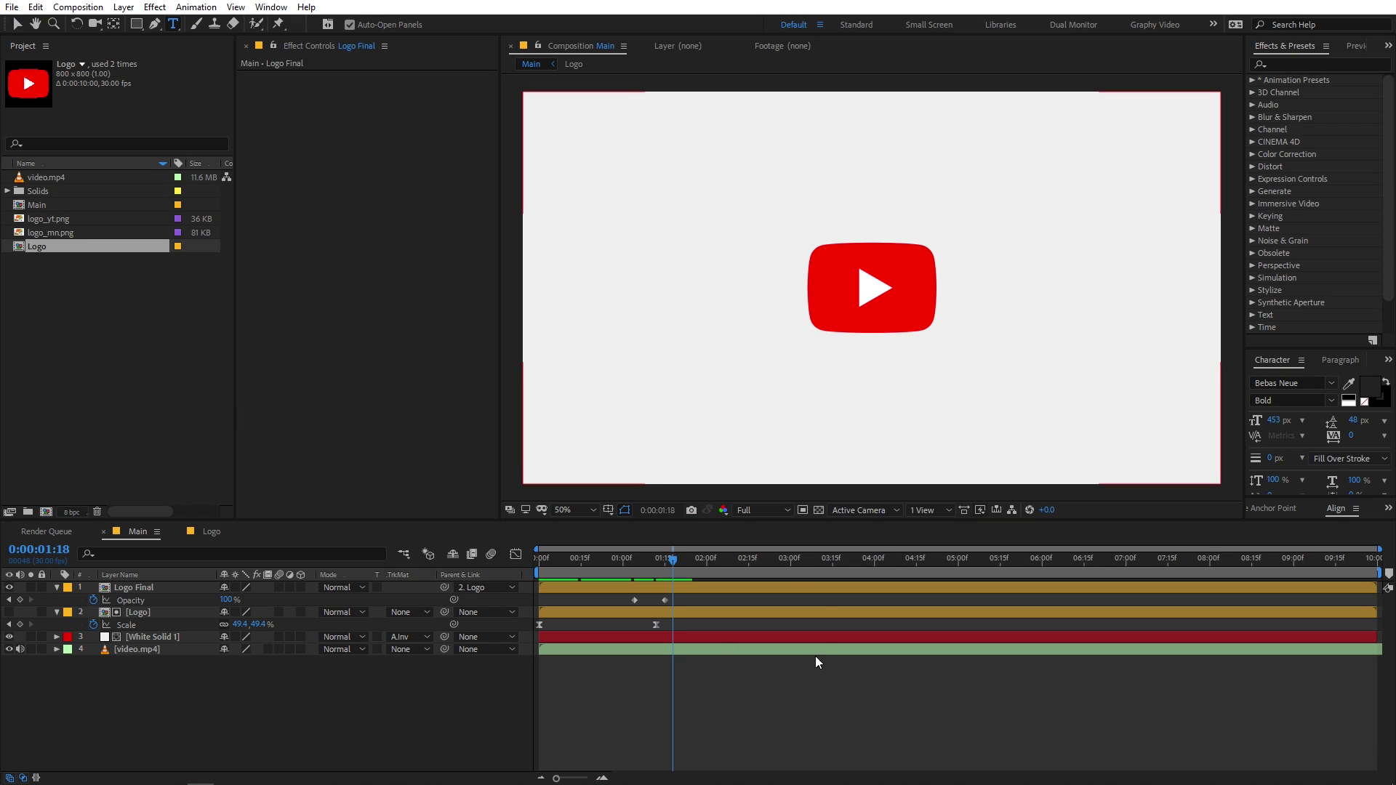
pyautogui.click(809, 409)
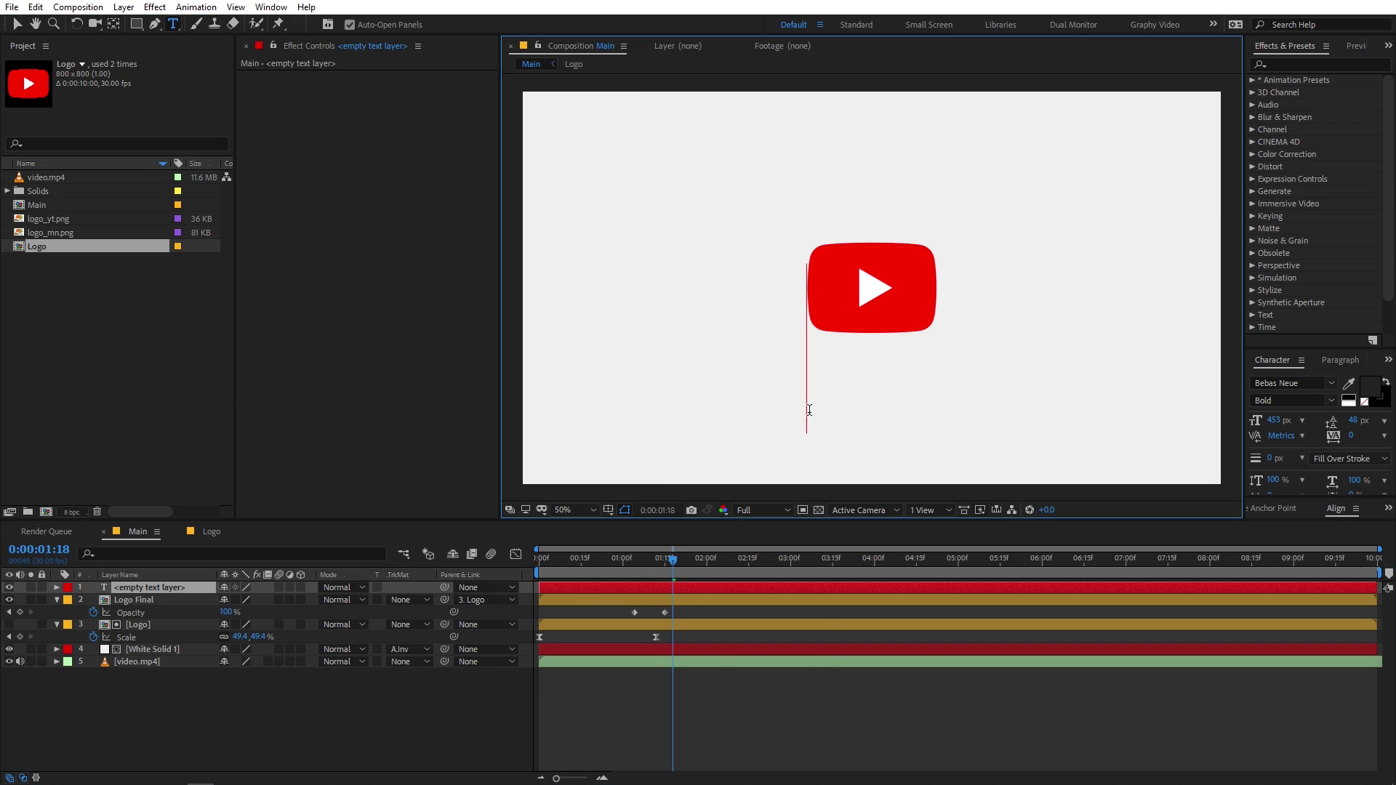
pyautogui.write('MO')
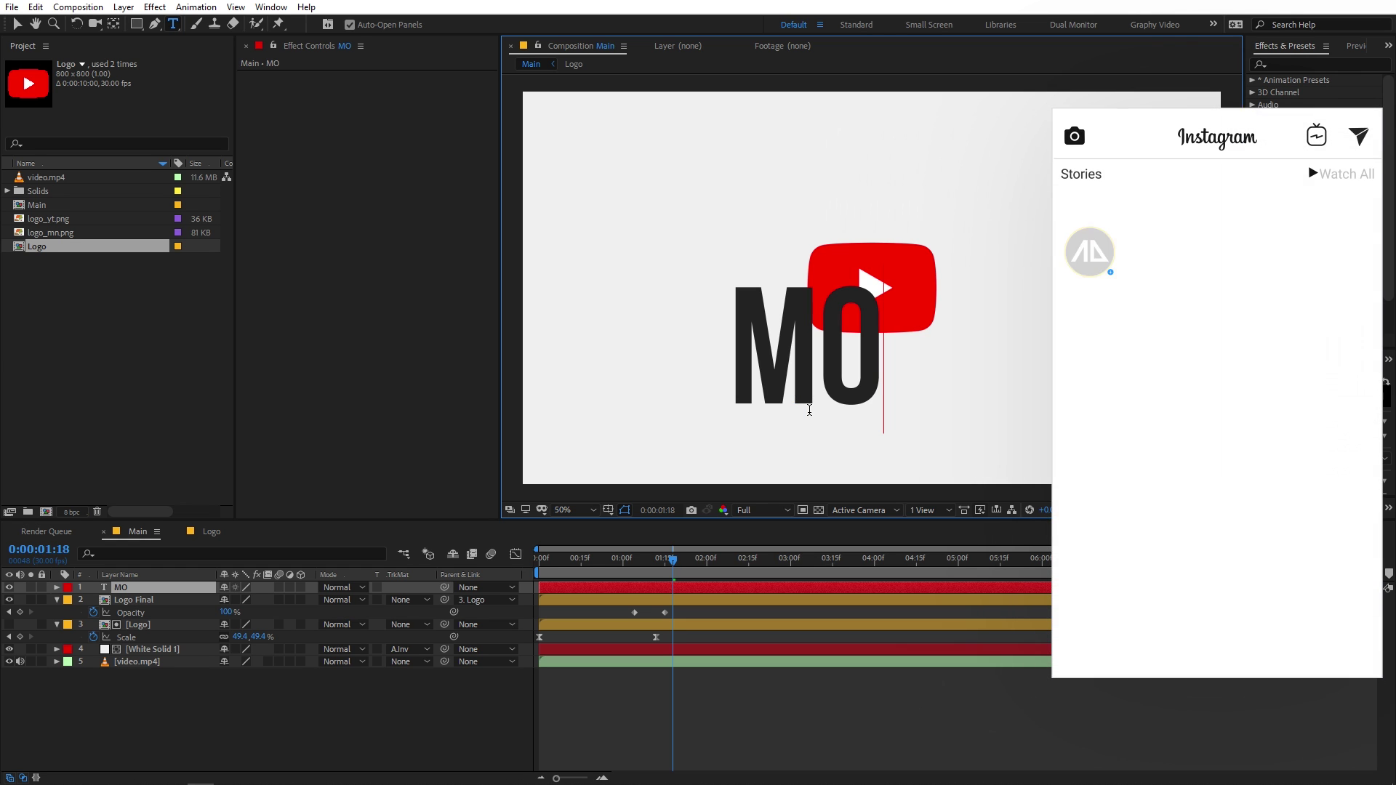
pyautogui.write('TION N')
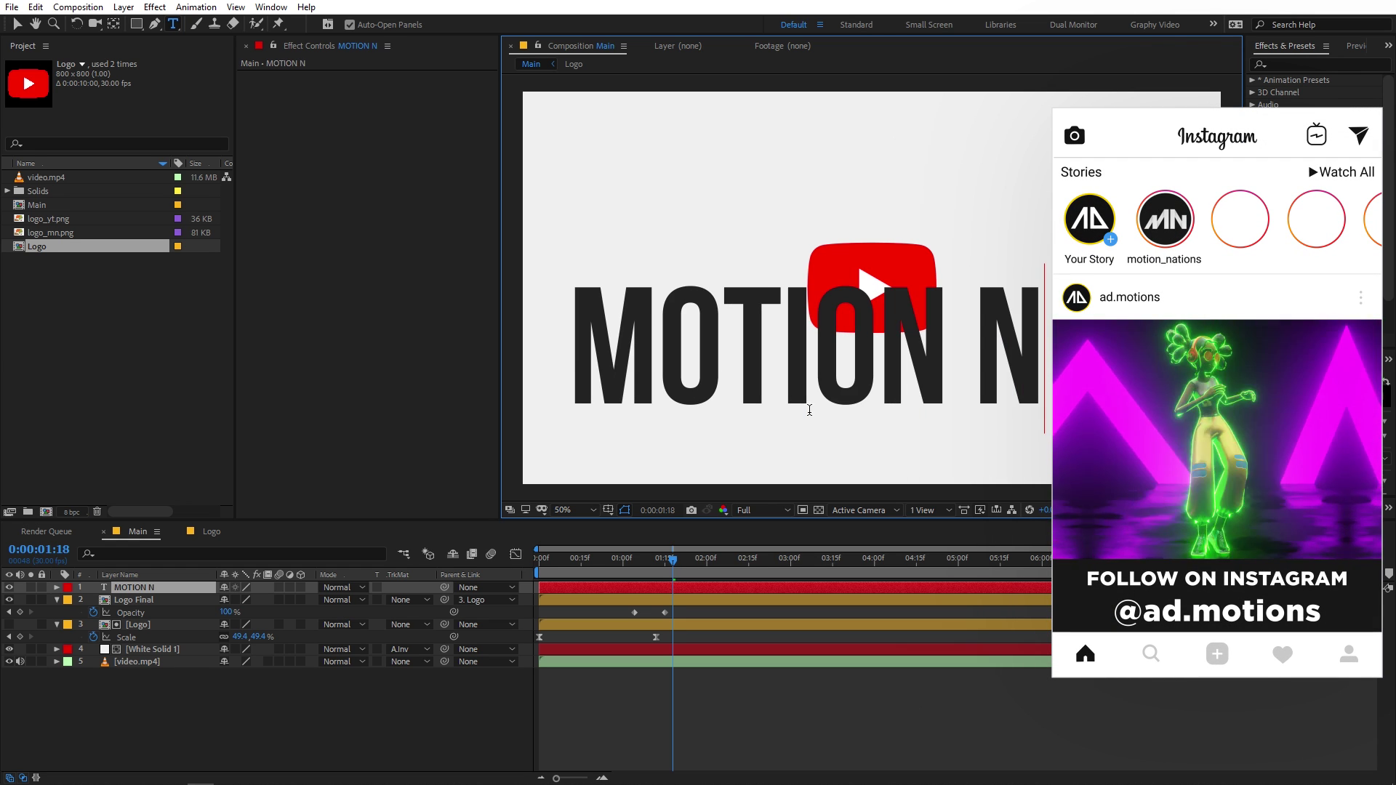
pyautogui.write('ATIONS')
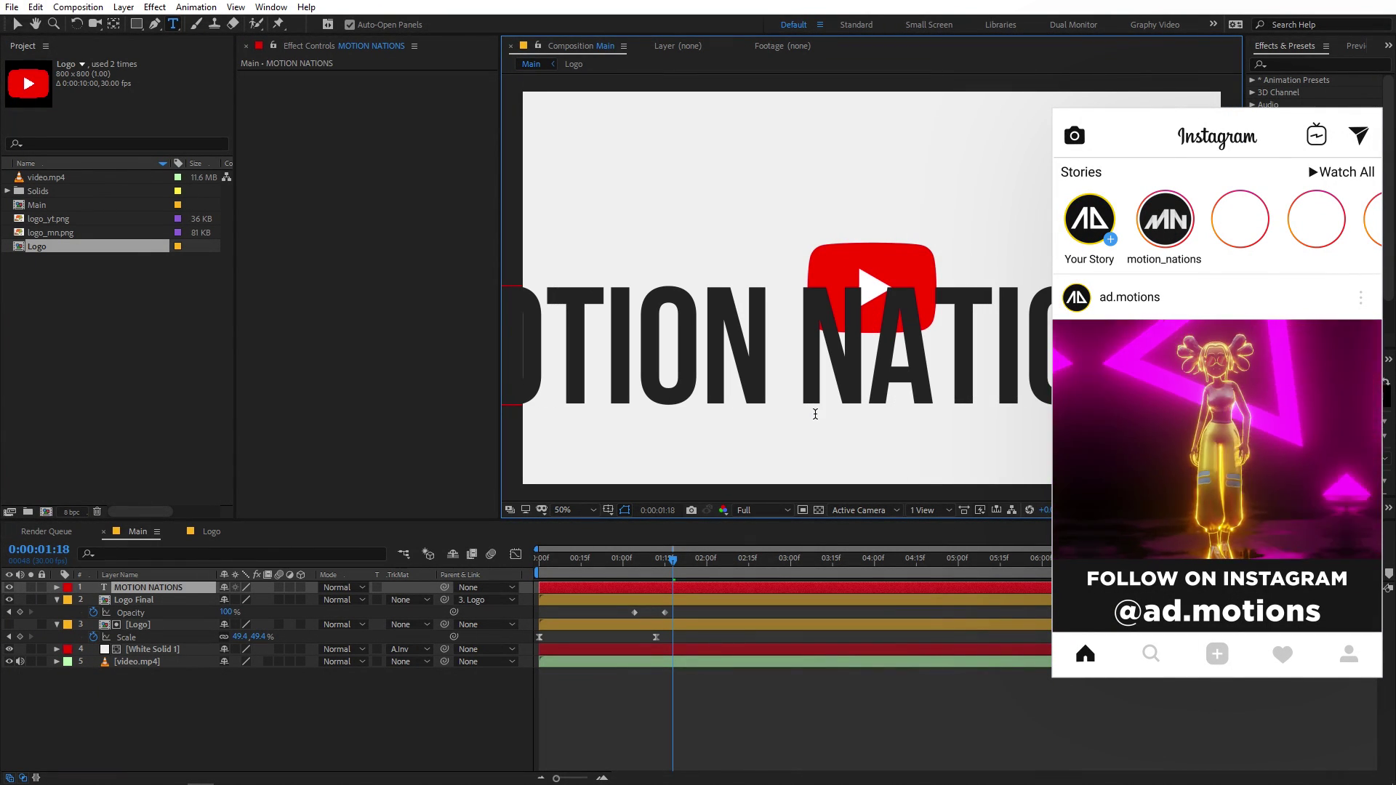
# Reduce the MOTION NATIONS text to about 95 px and center it horizontally and vertically in the composition.
pyautogui.tripleClick(816, 413)
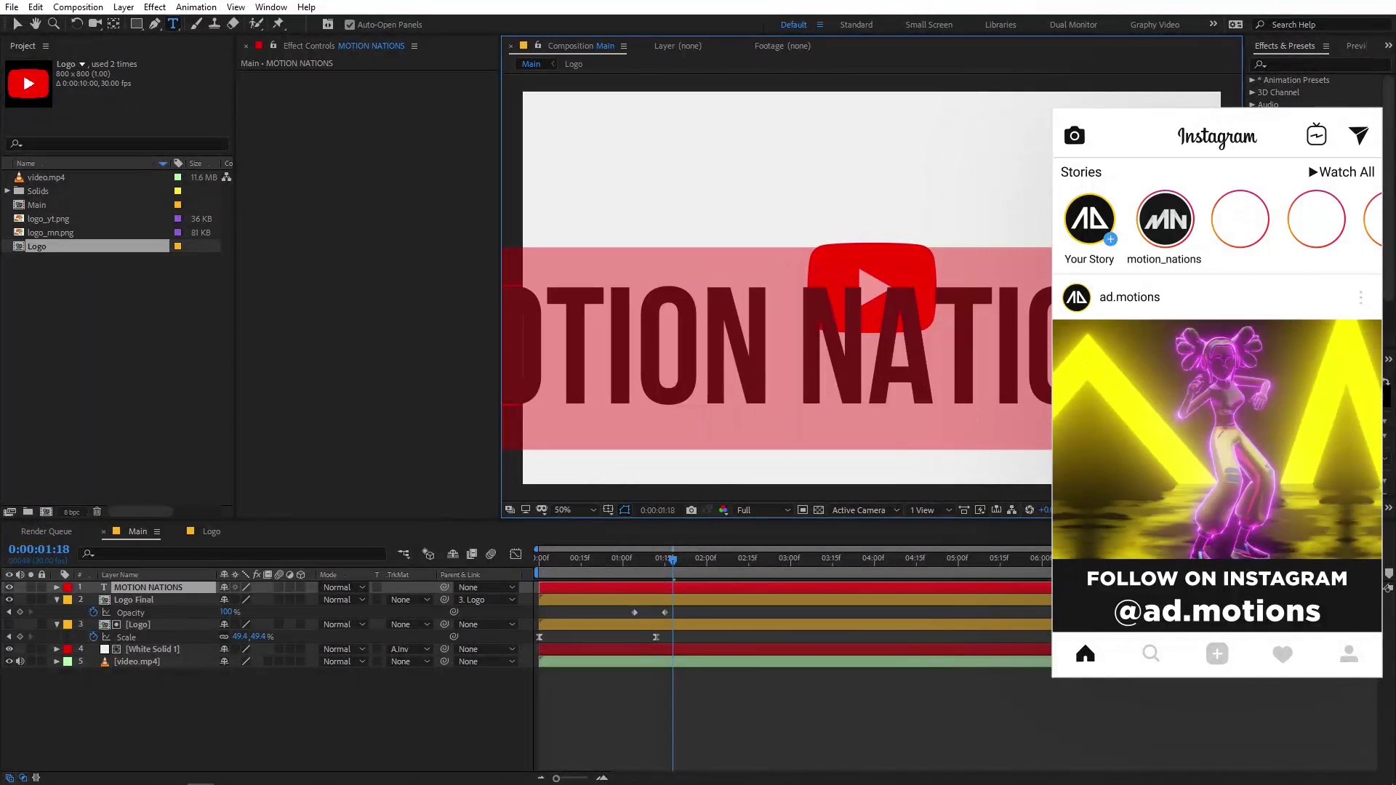
pyautogui.moveTo(1271, 421); pyautogui.dragTo(1041, 452)
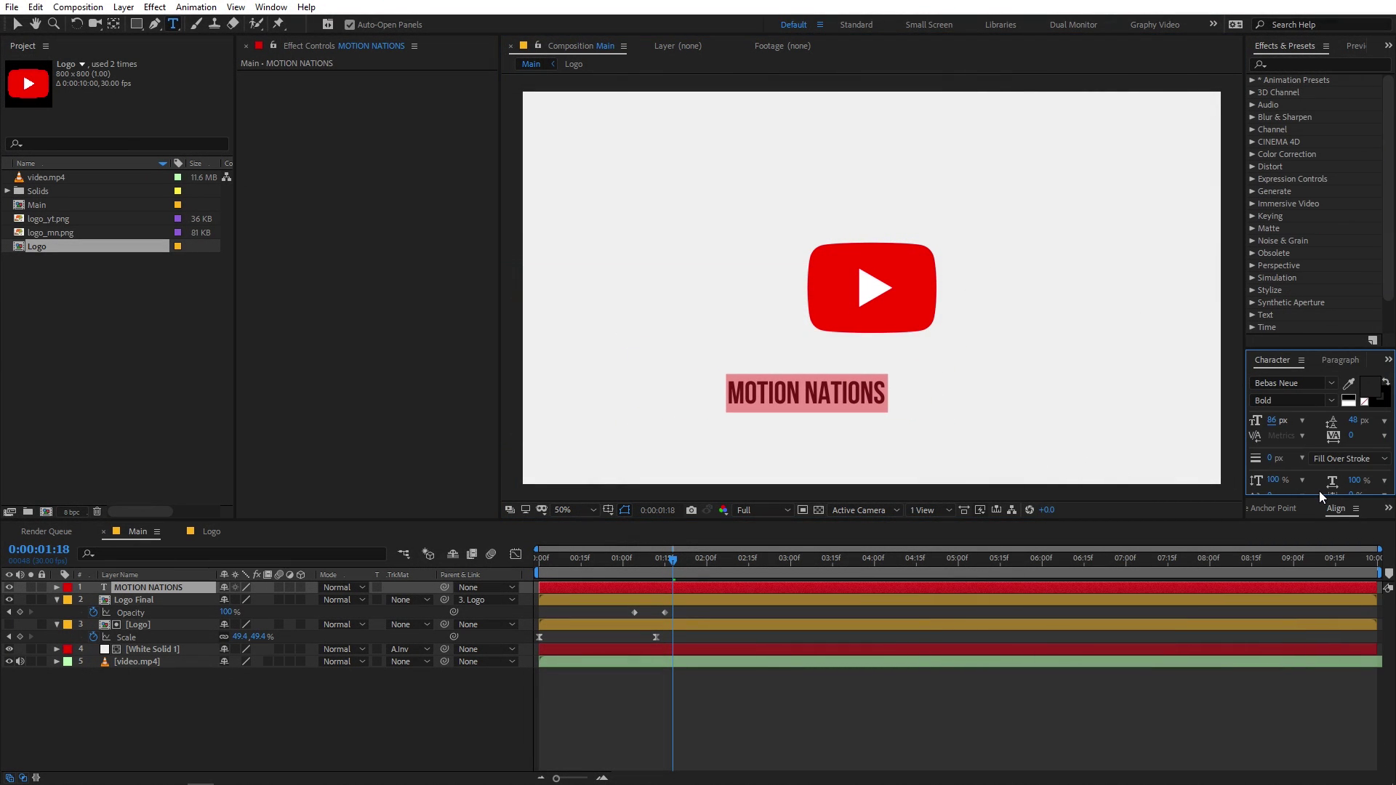
pyautogui.moveTo(1324, 501); pyautogui.dragTo(1324, 433)
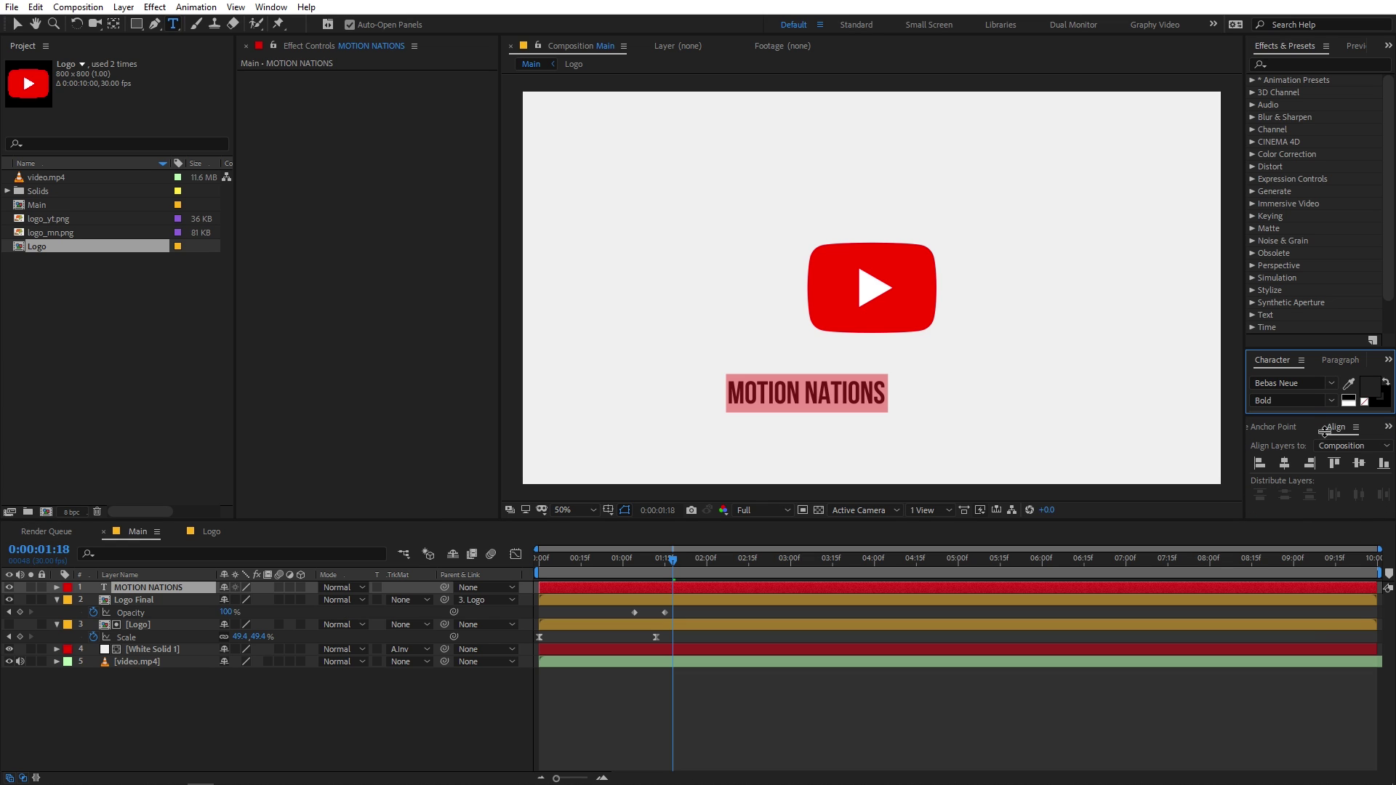
pyautogui.click(1282, 462)
pyautogui.click(1358, 463)
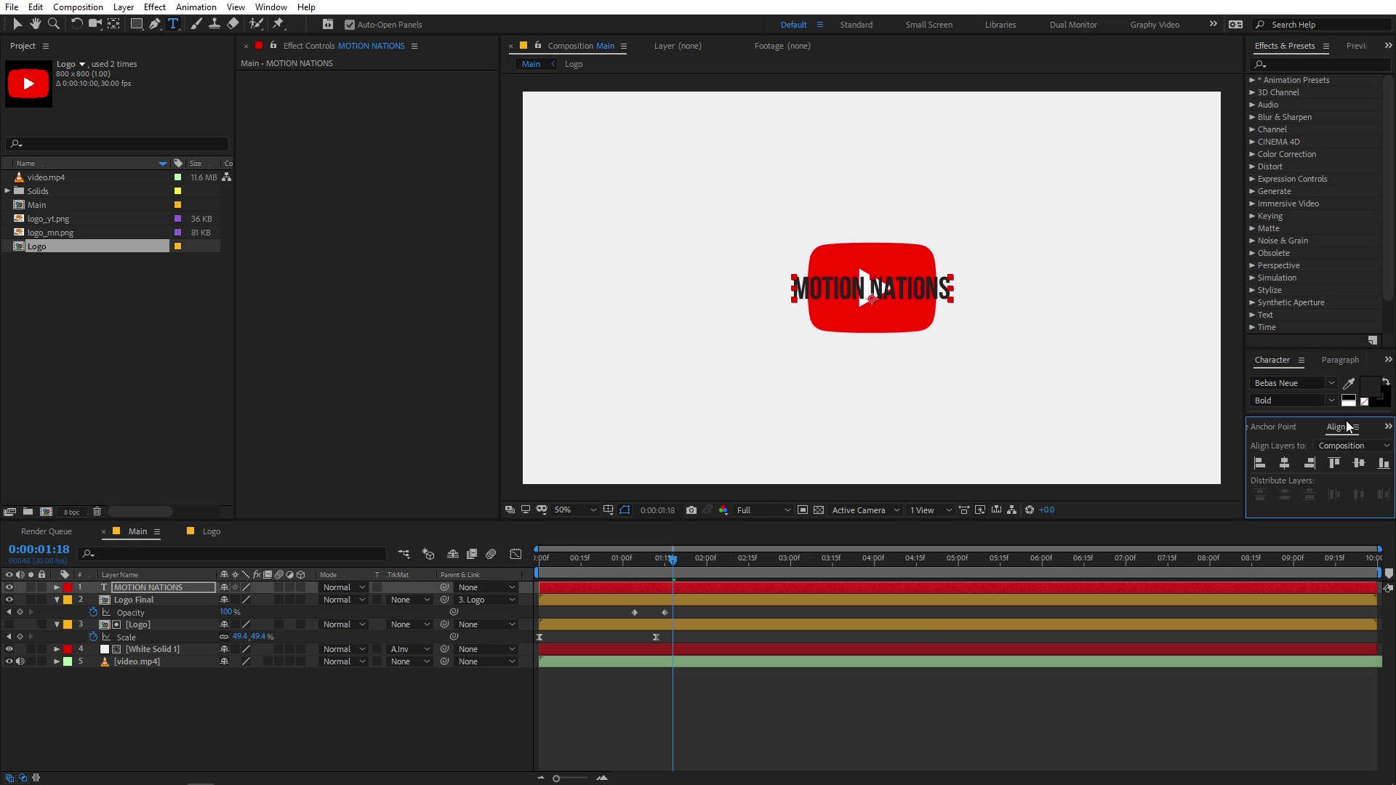
# Move the MOTION NATIONS text straight down so it sits just beneath the YouTube logo.
pyautogui.click(271, 7)
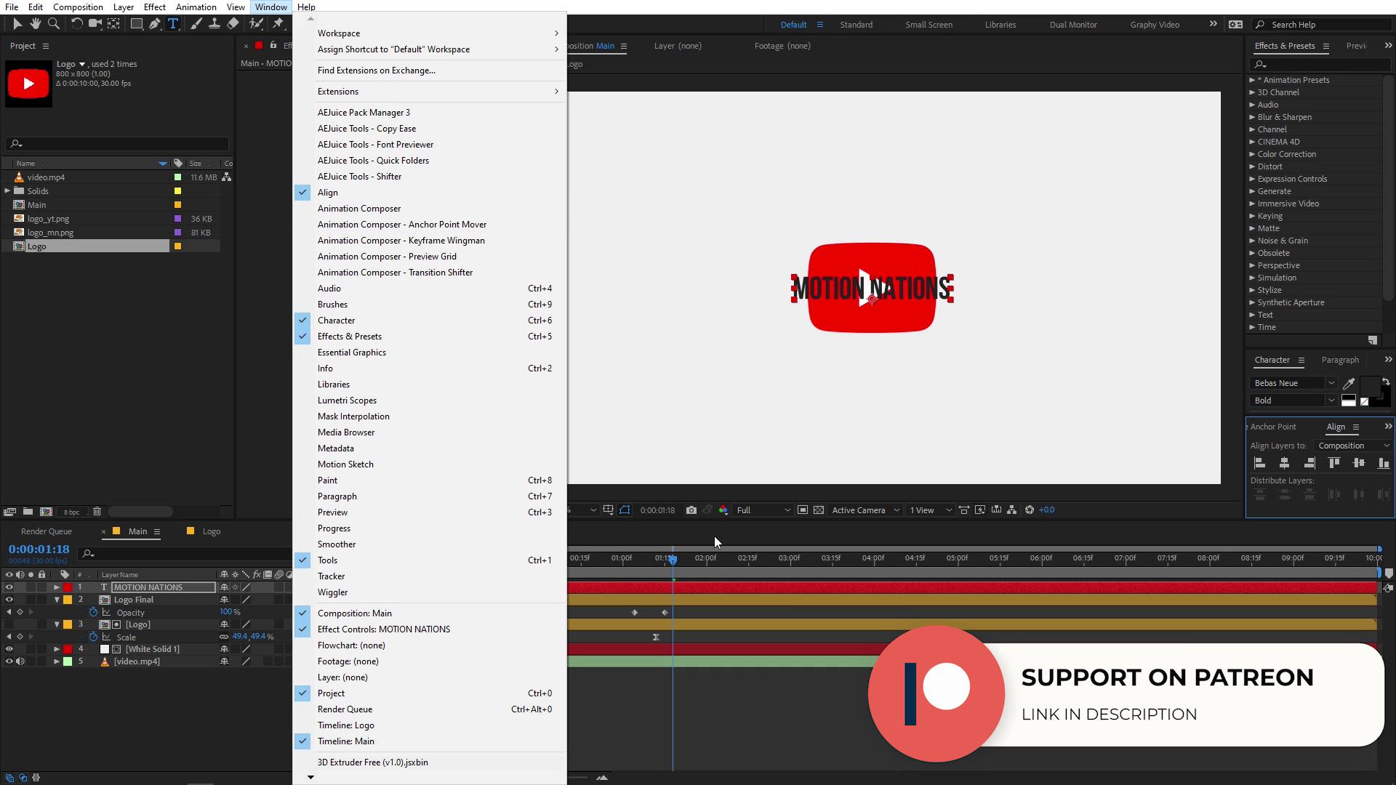
pyautogui.click(731, 743)
pyautogui.press('v')
pyautogui.moveTo(893, 287); pyautogui.dragTo(891, 361)
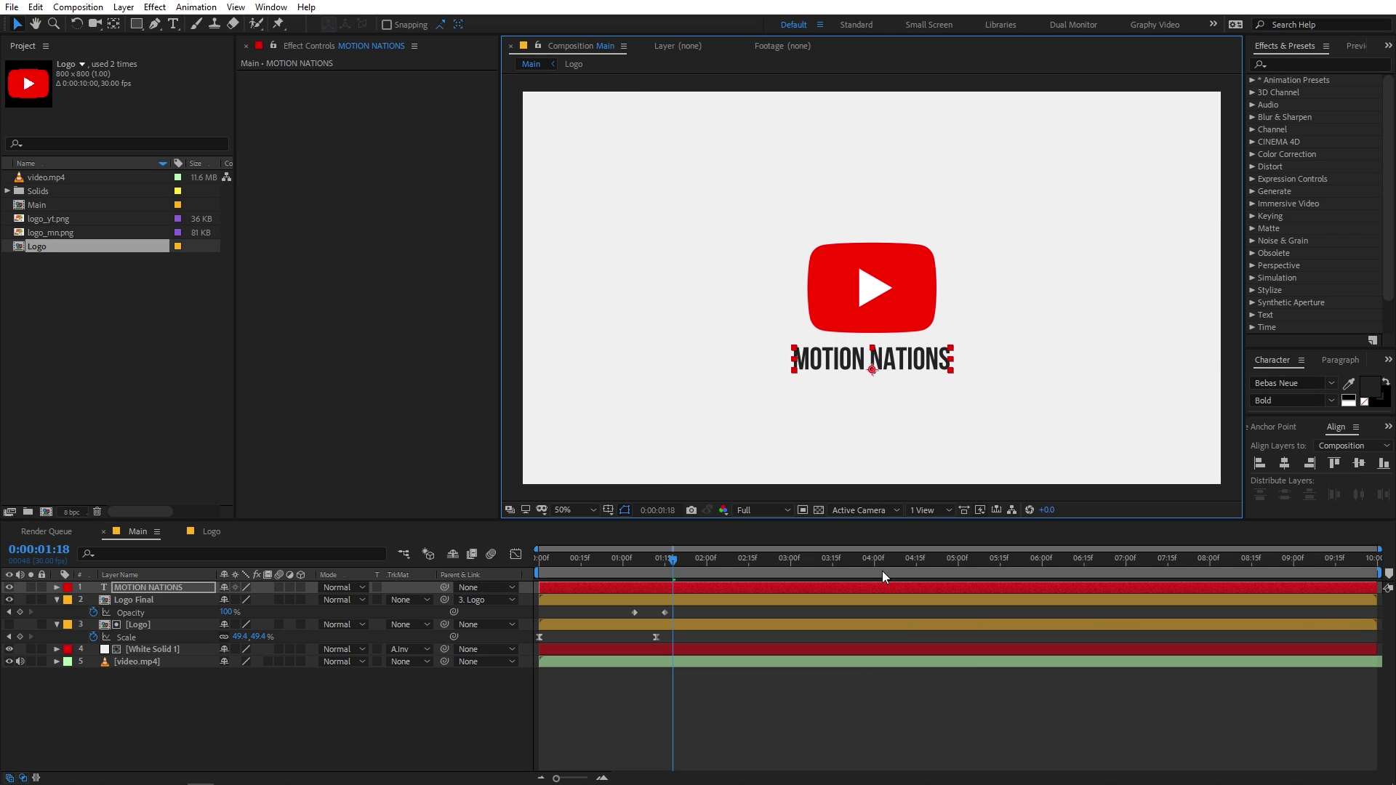
pyautogui.click(878, 706)
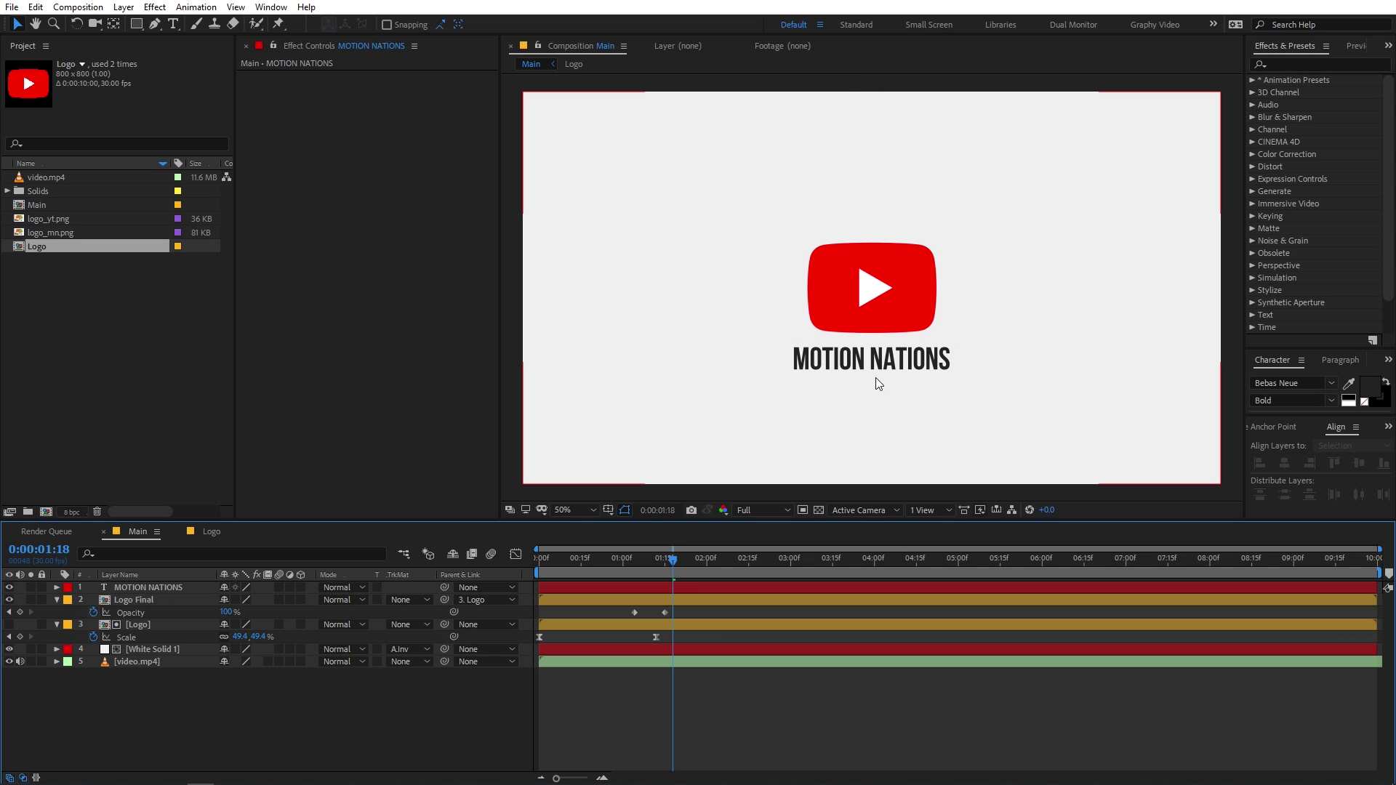
# Keyframe the Logo layer's Position at 0:00:01:12, then raise it to 960.0, 477.0 at 0:00:02:16.
pyautogui.moveTo(672, 565); pyautogui.dragTo(657, 565)
pyautogui.click(142, 626)
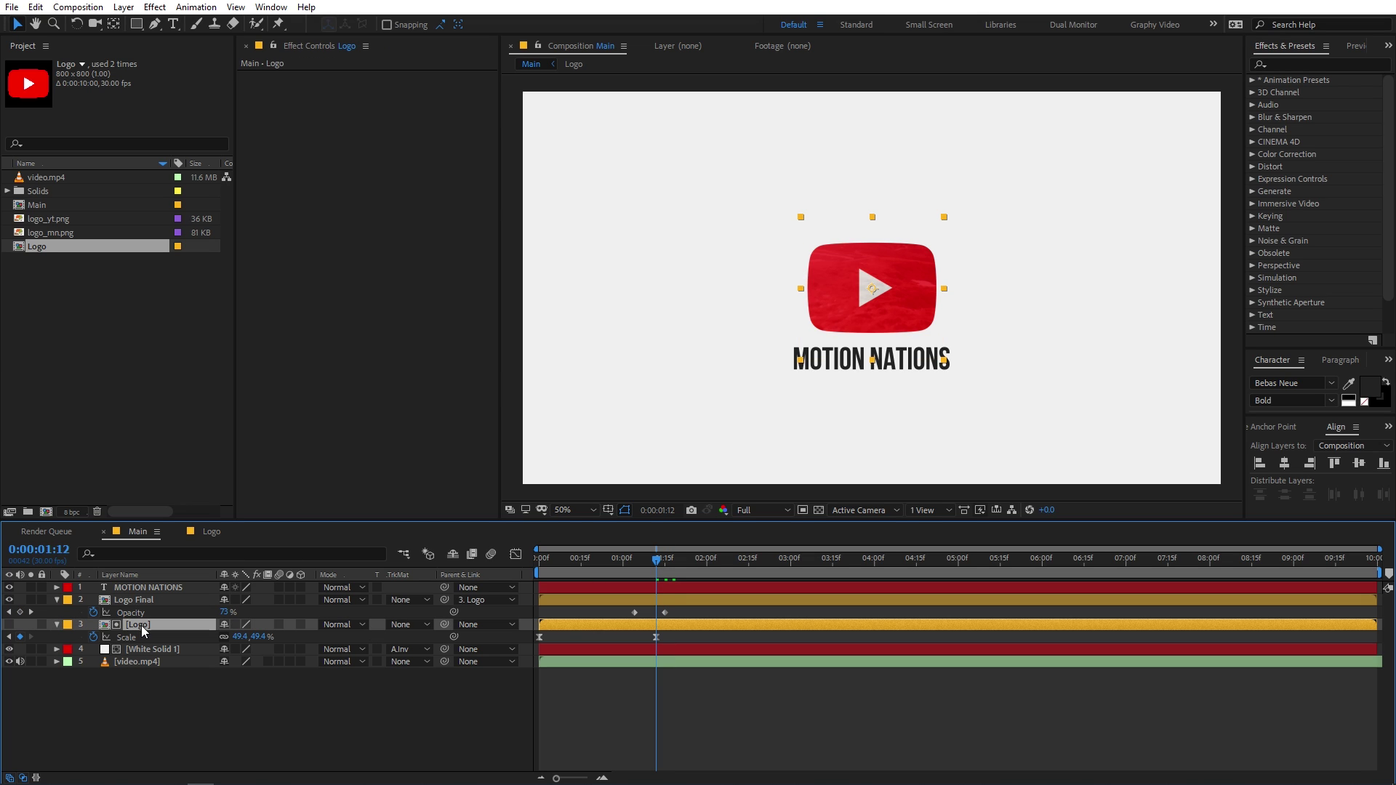
pyautogui.press('p')
pyautogui.click(93, 637)
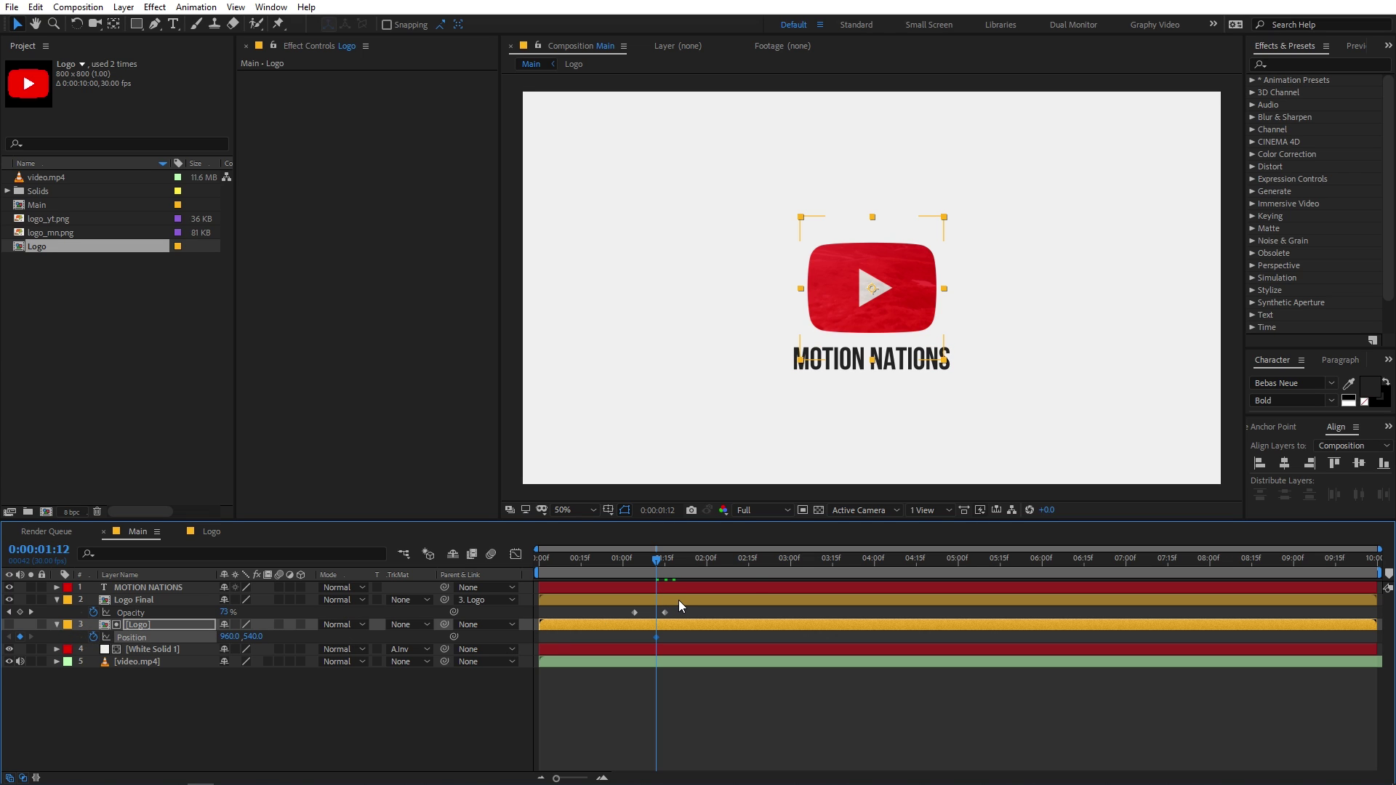
pyautogui.press('space')
pyautogui.moveTo(727, 580); pyautogui.dragTo(753, 582)
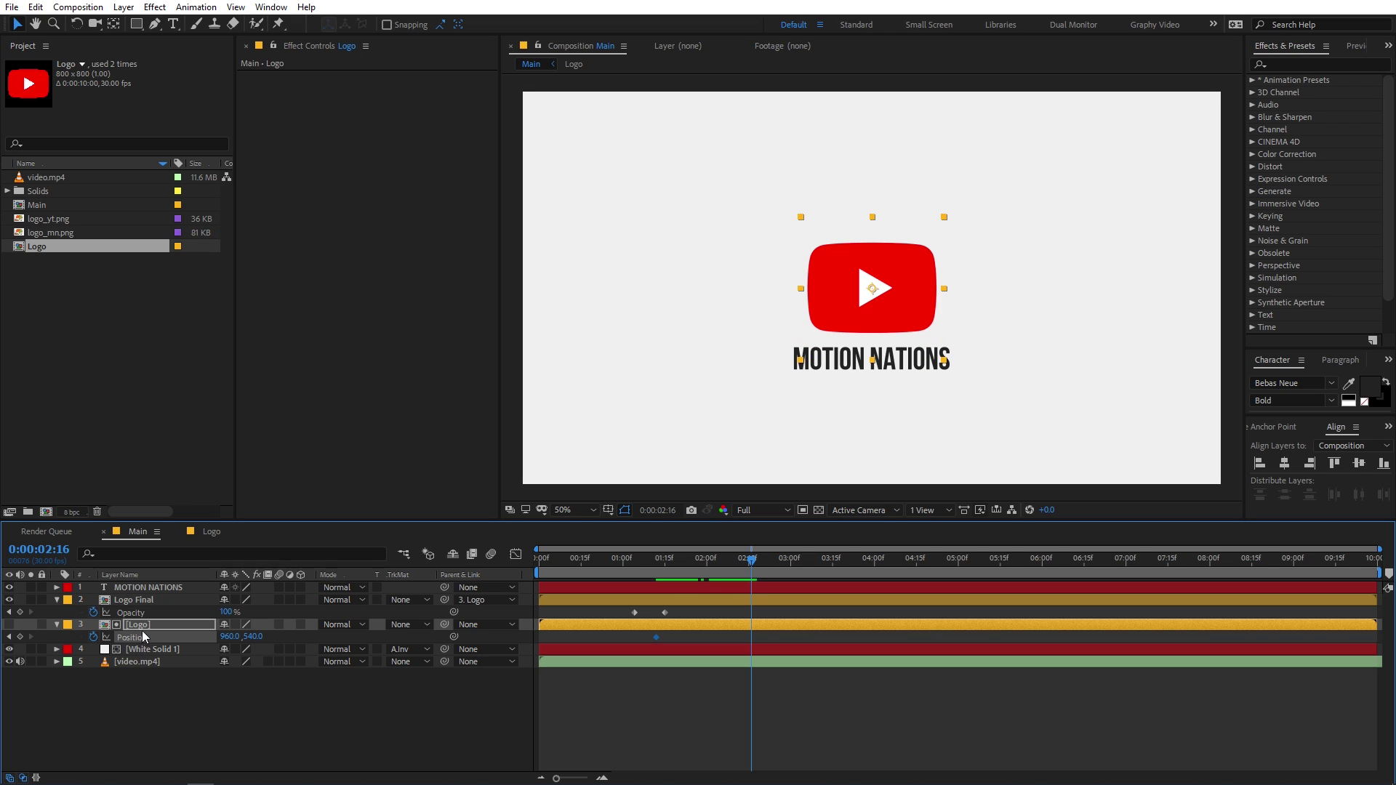
pyautogui.moveTo(260, 642); pyautogui.dragTo(216, 638)
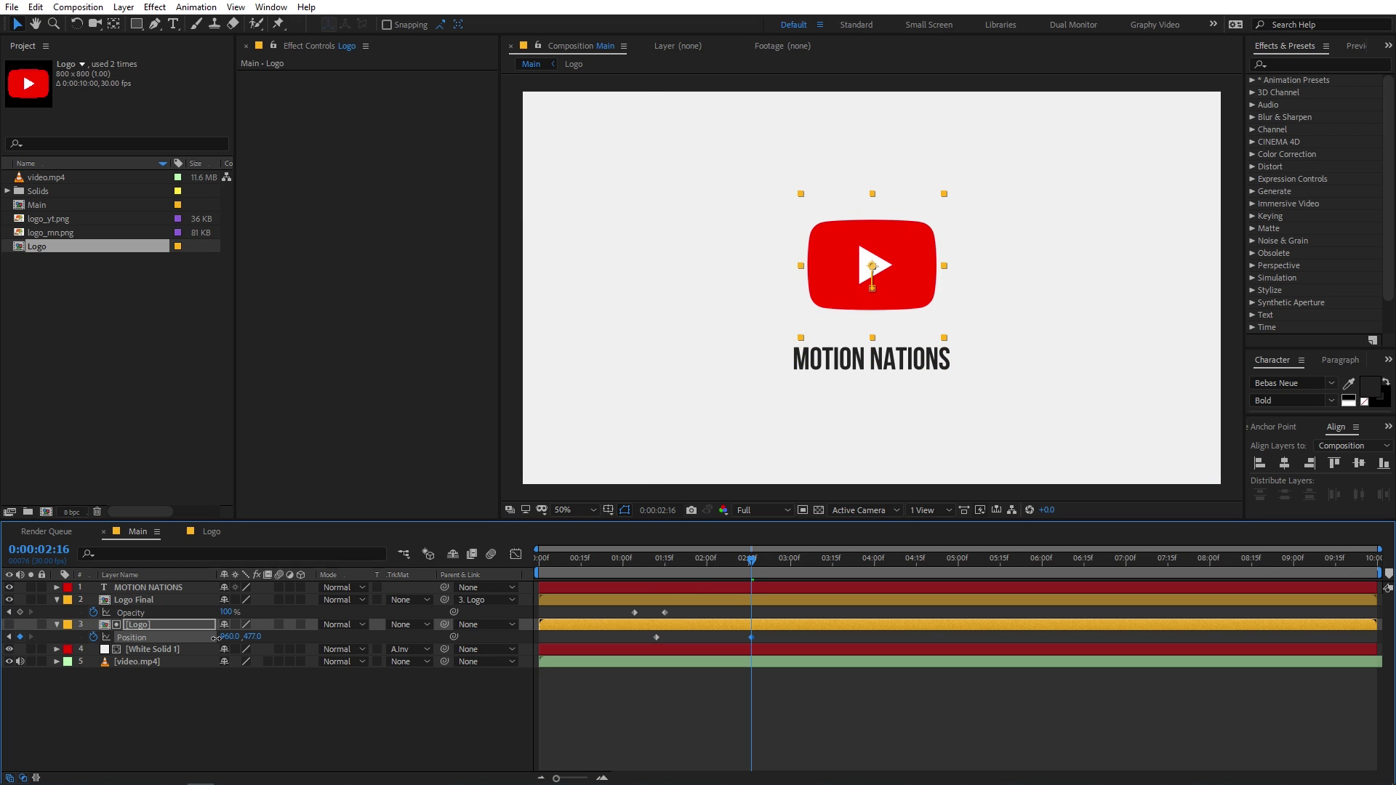
# Move the MOTION NATIONS text up over the logo to 959.2, 580.3 and add a Position keyframe at 0:00:01:12.
pyautogui.click(160, 588)
pyautogui.moveTo(671, 562); pyautogui.dragTo(660, 568)
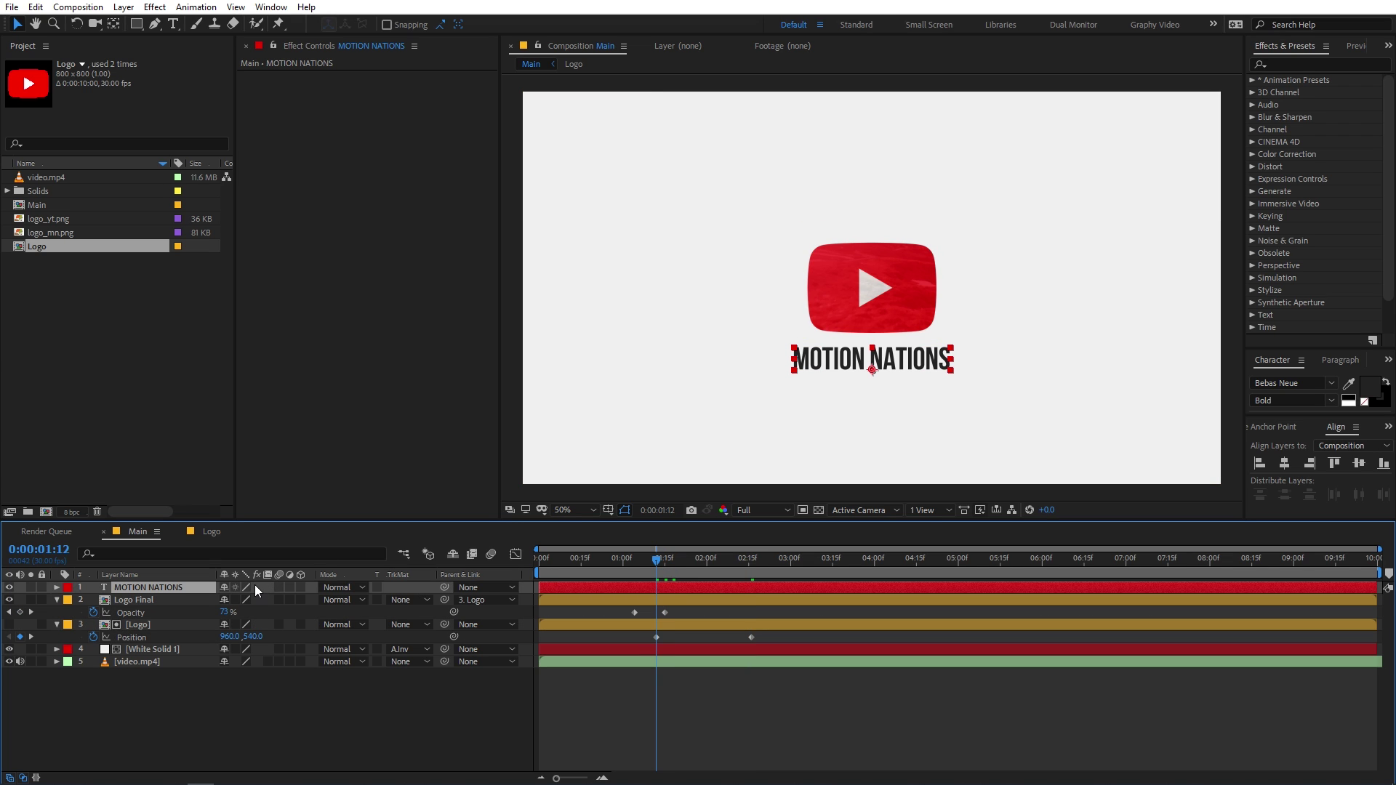
pyautogui.press('p')
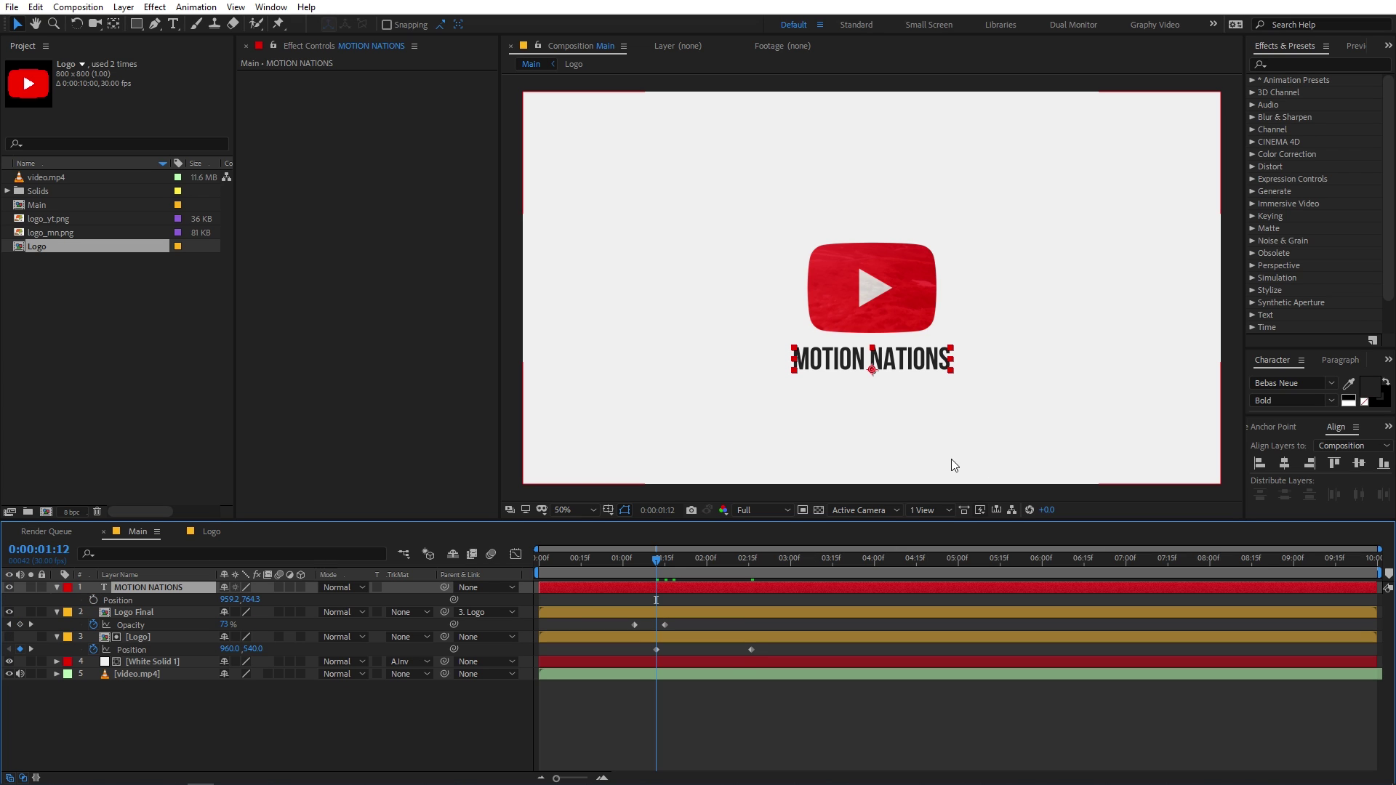
pyautogui.moveTo(923, 359); pyautogui.dragTo(928, 302)
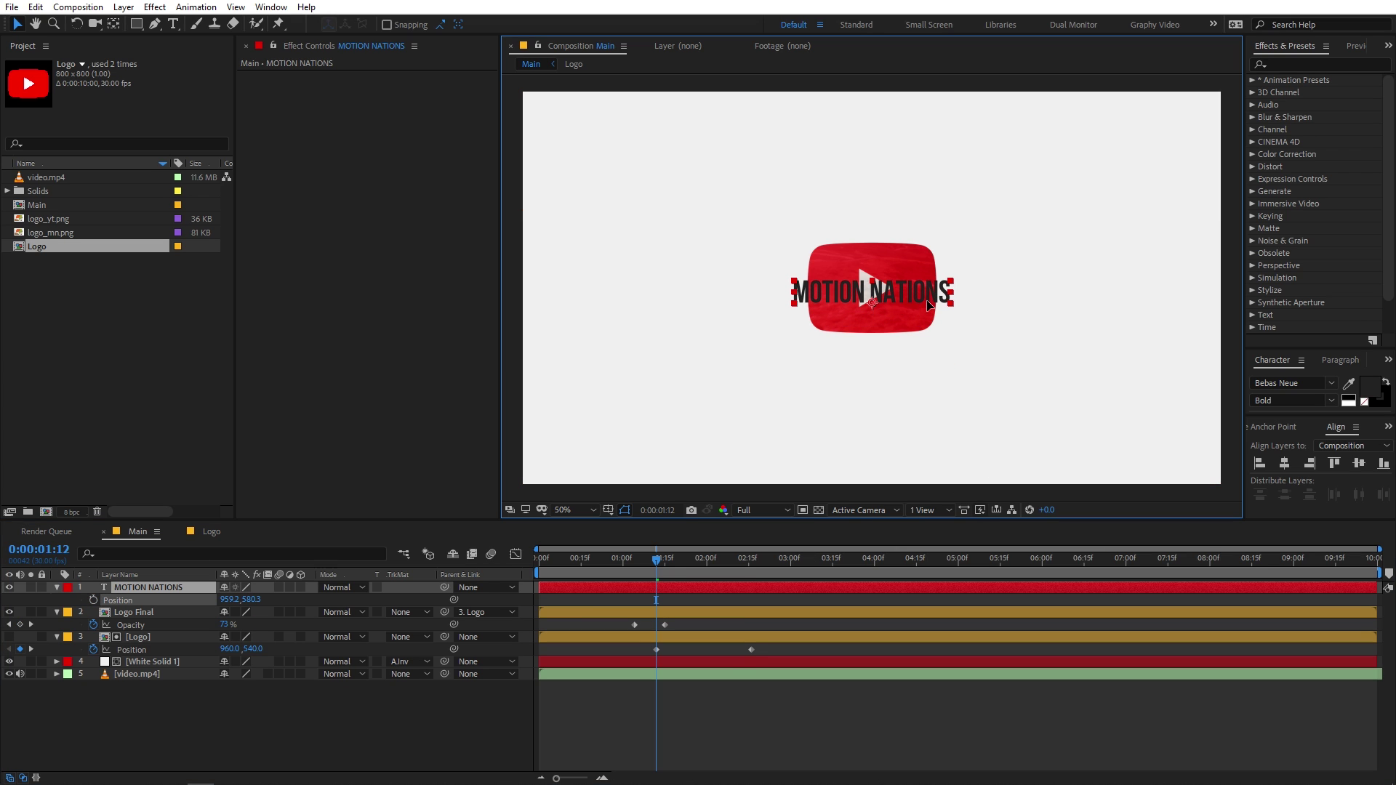
pyautogui.click(93, 600)
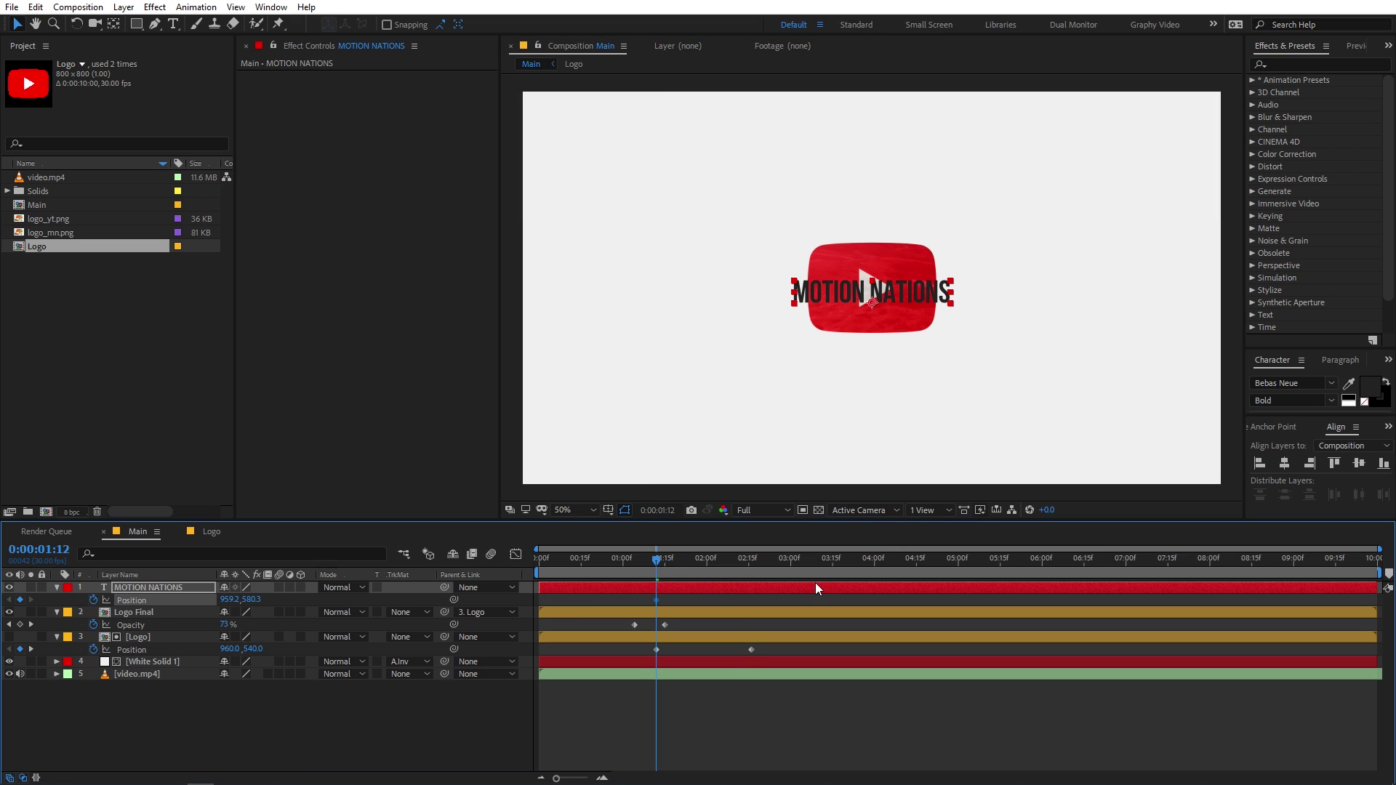
# Keyframe the MOTION NATIONS text below the logo at 959.2, 706.3 with the current time at 0:00:02:16.
pyautogui.moveTo(682, 568); pyautogui.dragTo(765, 569)
pyautogui.click(915, 300)
pyautogui.moveTo(915, 299); pyautogui.dragTo(915, 344)
pyautogui.press('Down')
pyautogui.press('Down')
pyautogui.press('Down')
pyautogui.press('Down')
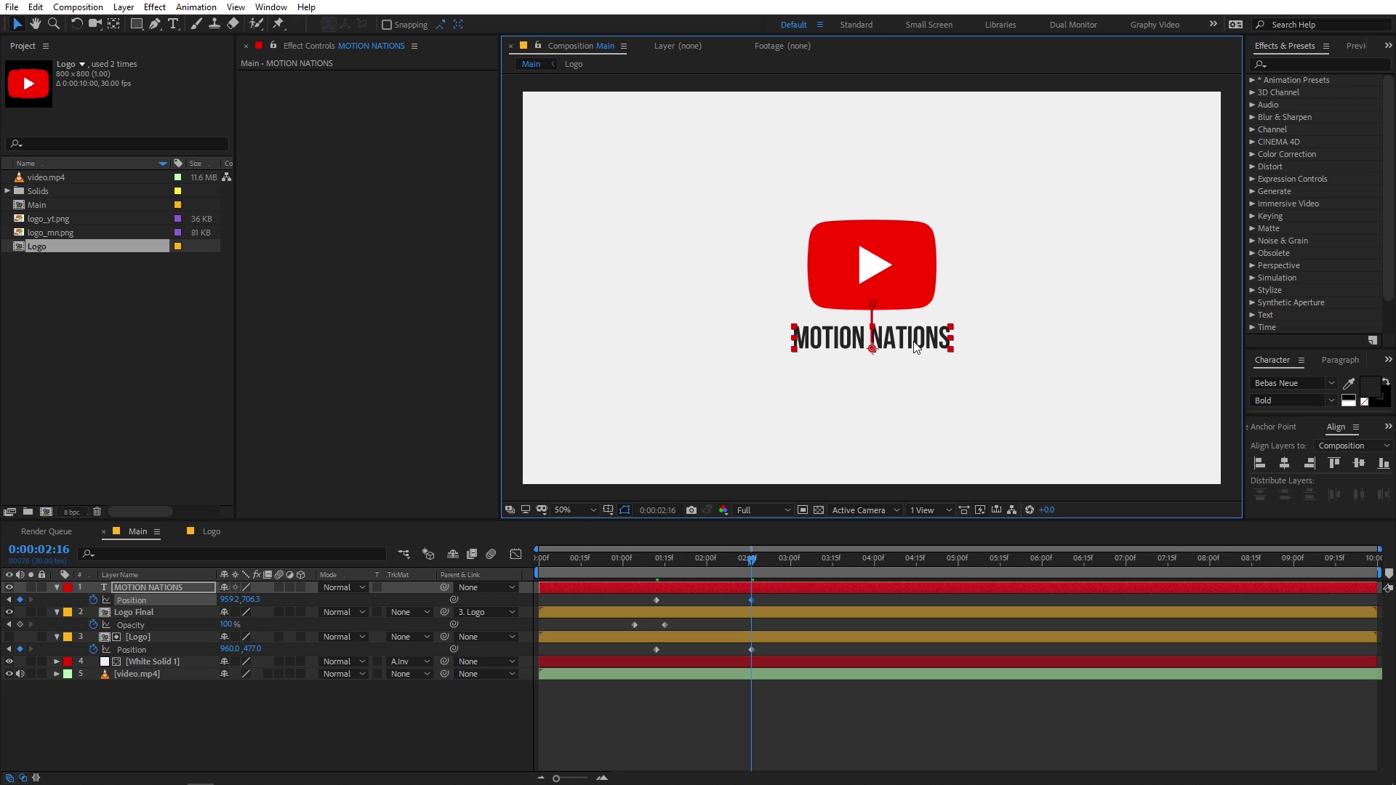
# Ease the Position keyframes of the text and Logo layers, shape their speed curves to peak early, and preview the motion.
pyautogui.moveTo(757, 564); pyautogui.dragTo(763, 605)
pyautogui.click(820, 608)
pyautogui.moveTo(794, 651); pyautogui.dragTo(628, 657)
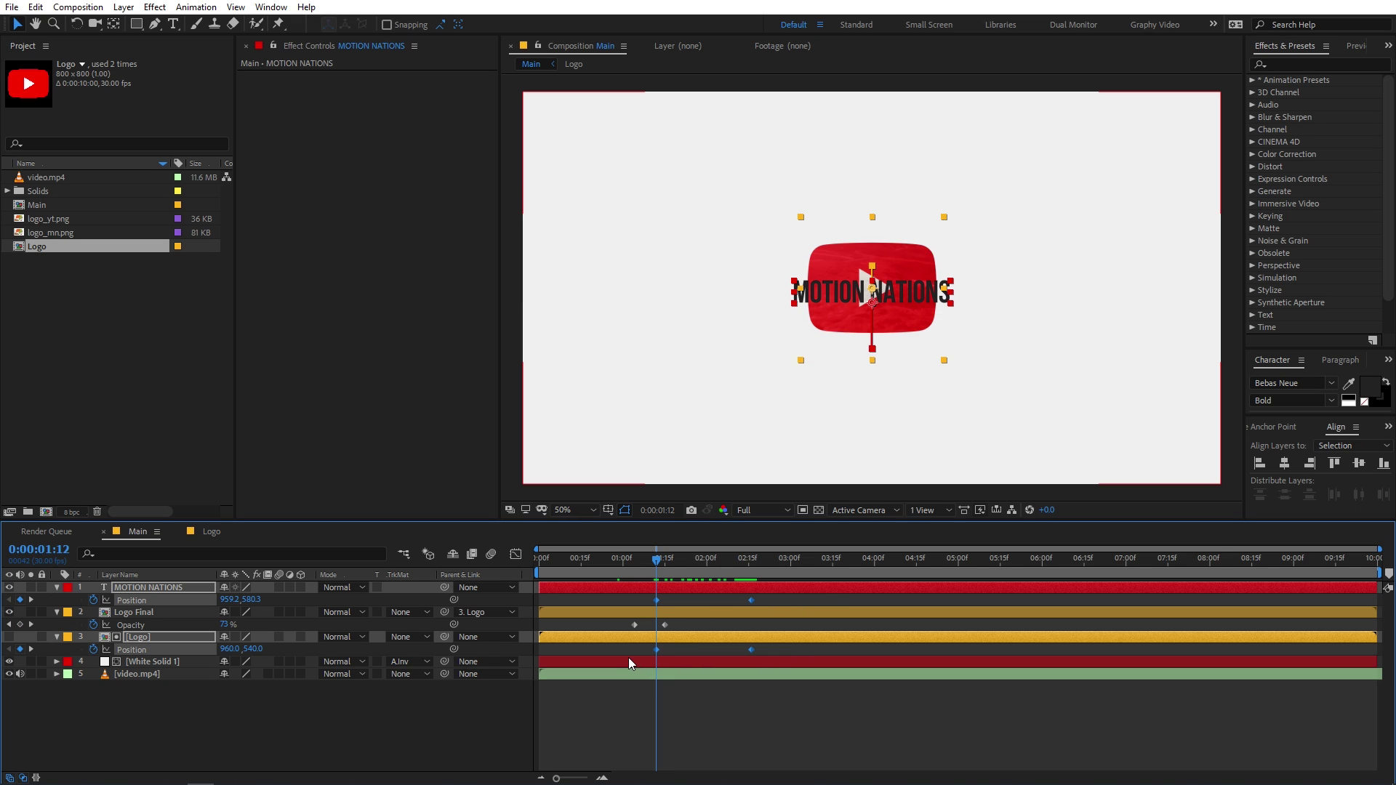
pyautogui.click(516, 554)
pyautogui.moveTo(852, 704); pyautogui.dragTo(659, 761)
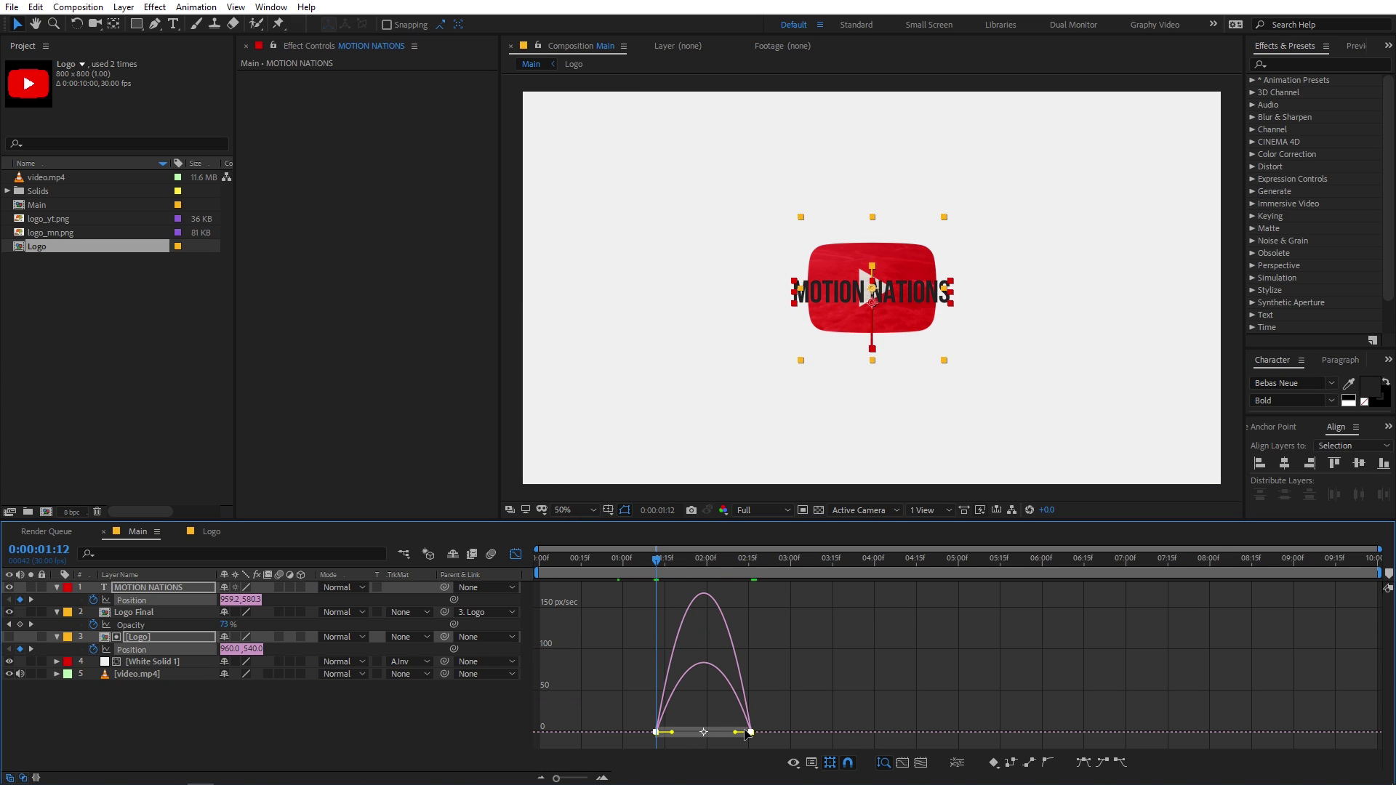
pyautogui.moveTo(737, 734); pyautogui.dragTo(694, 734)
pyautogui.moveTo(836, 698); pyautogui.dragTo(722, 749)
pyautogui.moveTo(836, 696); pyautogui.dragTo(710, 734)
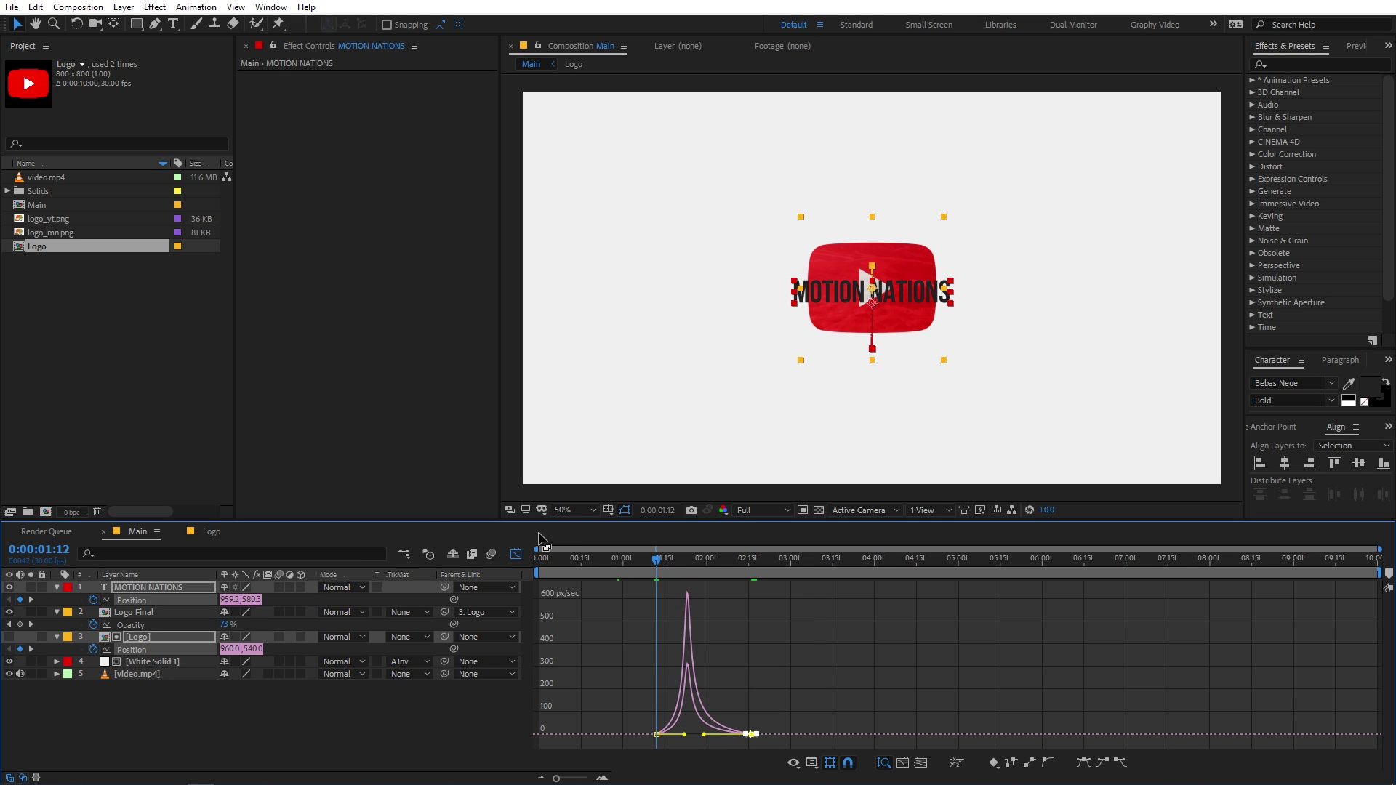
pyautogui.click(515, 554)
pyautogui.press('space')
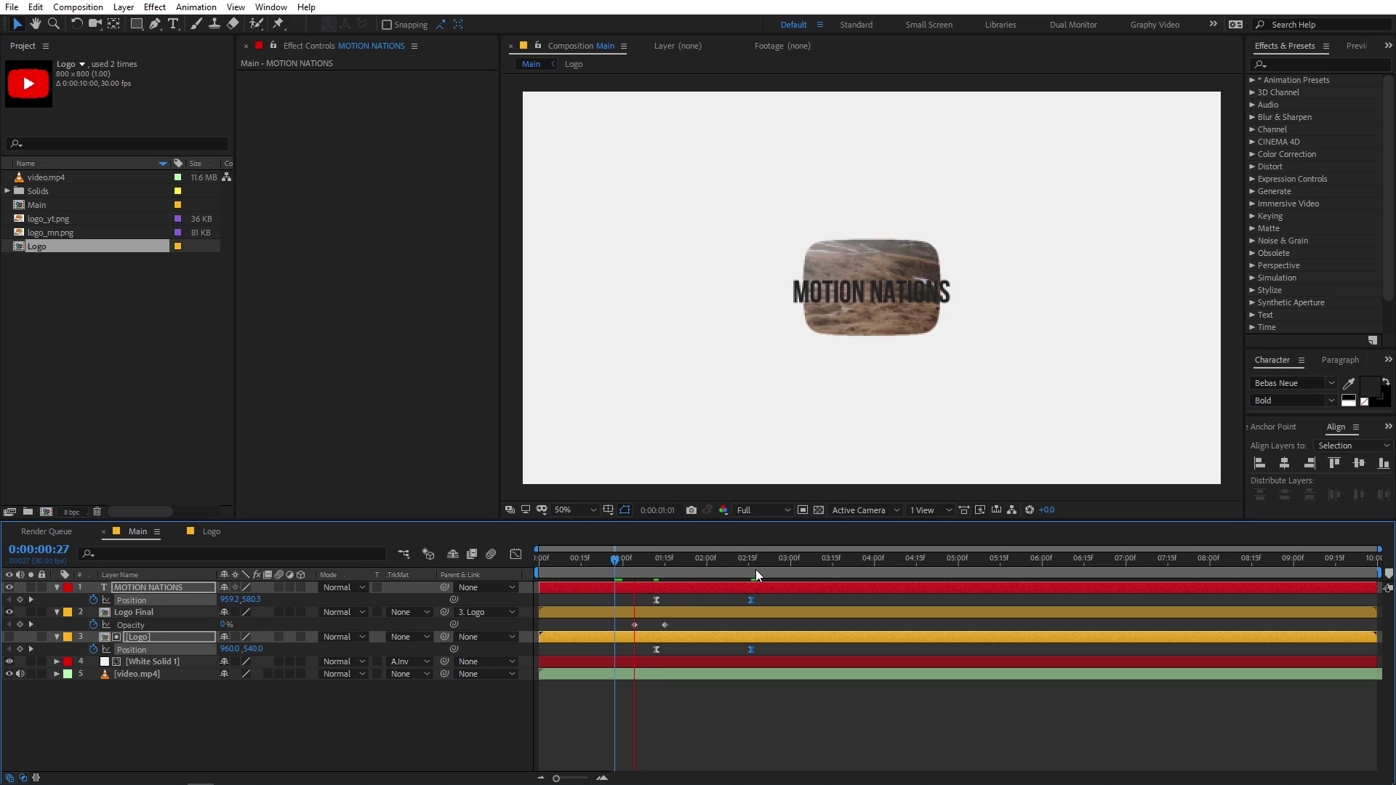
# Keyframe the MOTION NATIONS layer's Opacity to rise from 0% at 0:00:01:12 to 100% around 0:00:01:23.
pyautogui.moveTo(756, 569); pyautogui.dragTo(656, 582)
pyautogui.click(779, 692)
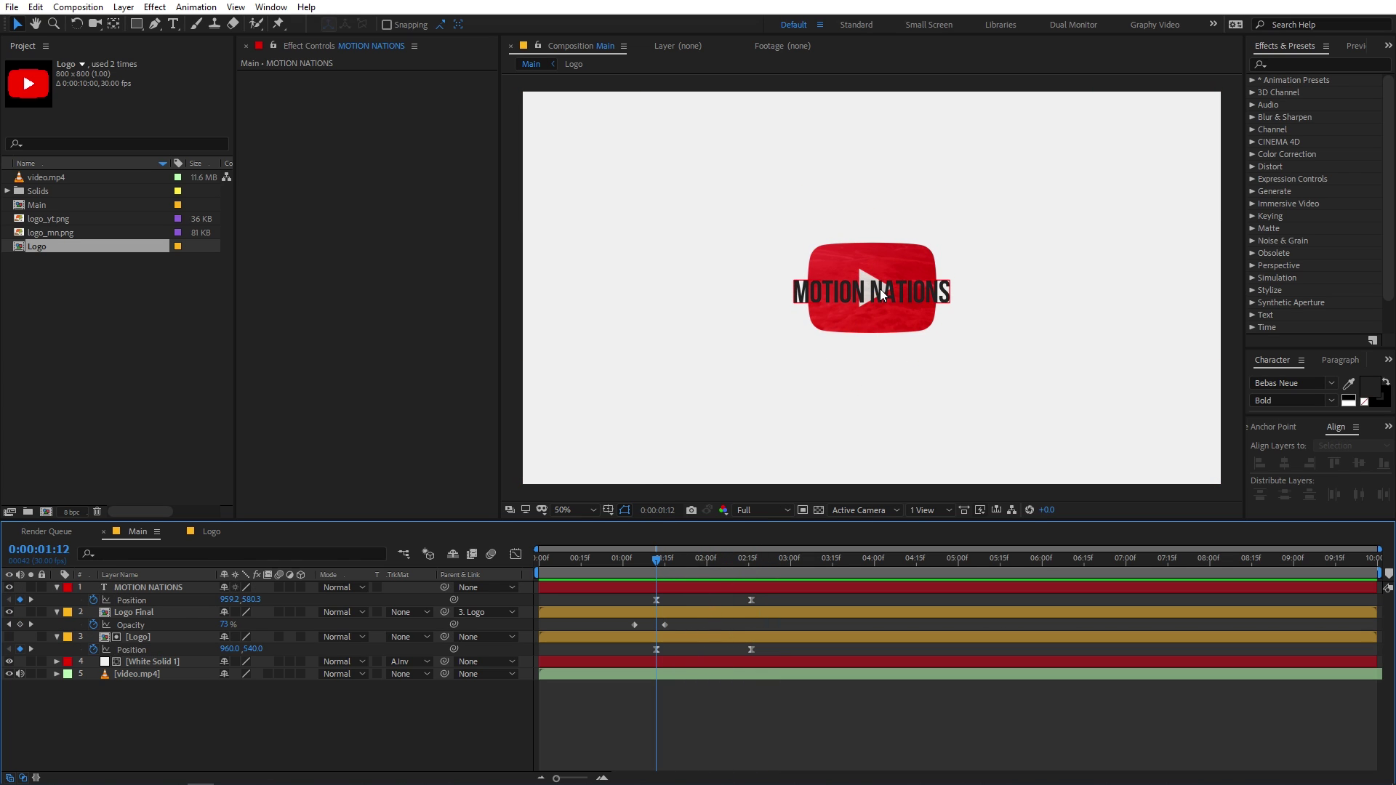
pyautogui.click(636, 587)
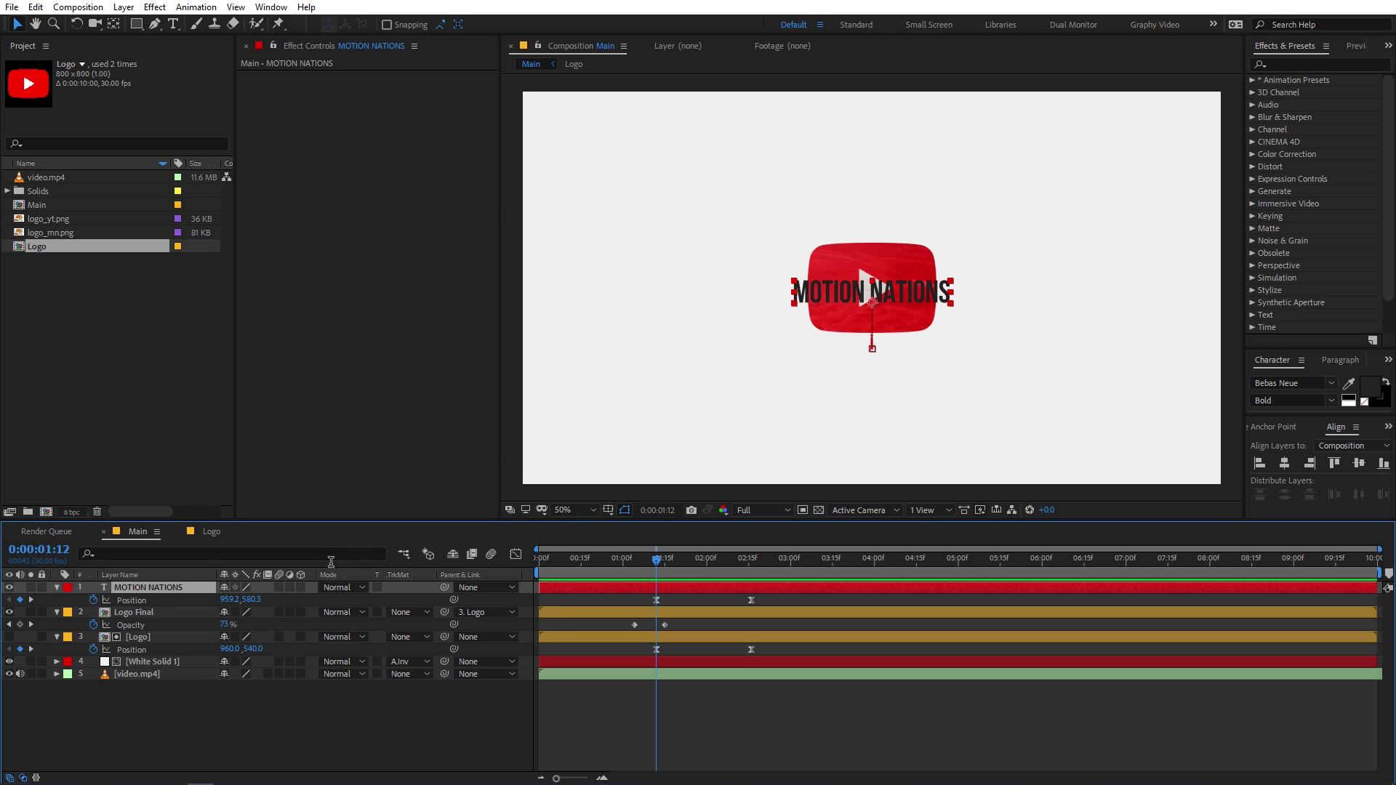
pyautogui.press('t')
pyautogui.click(93, 600)
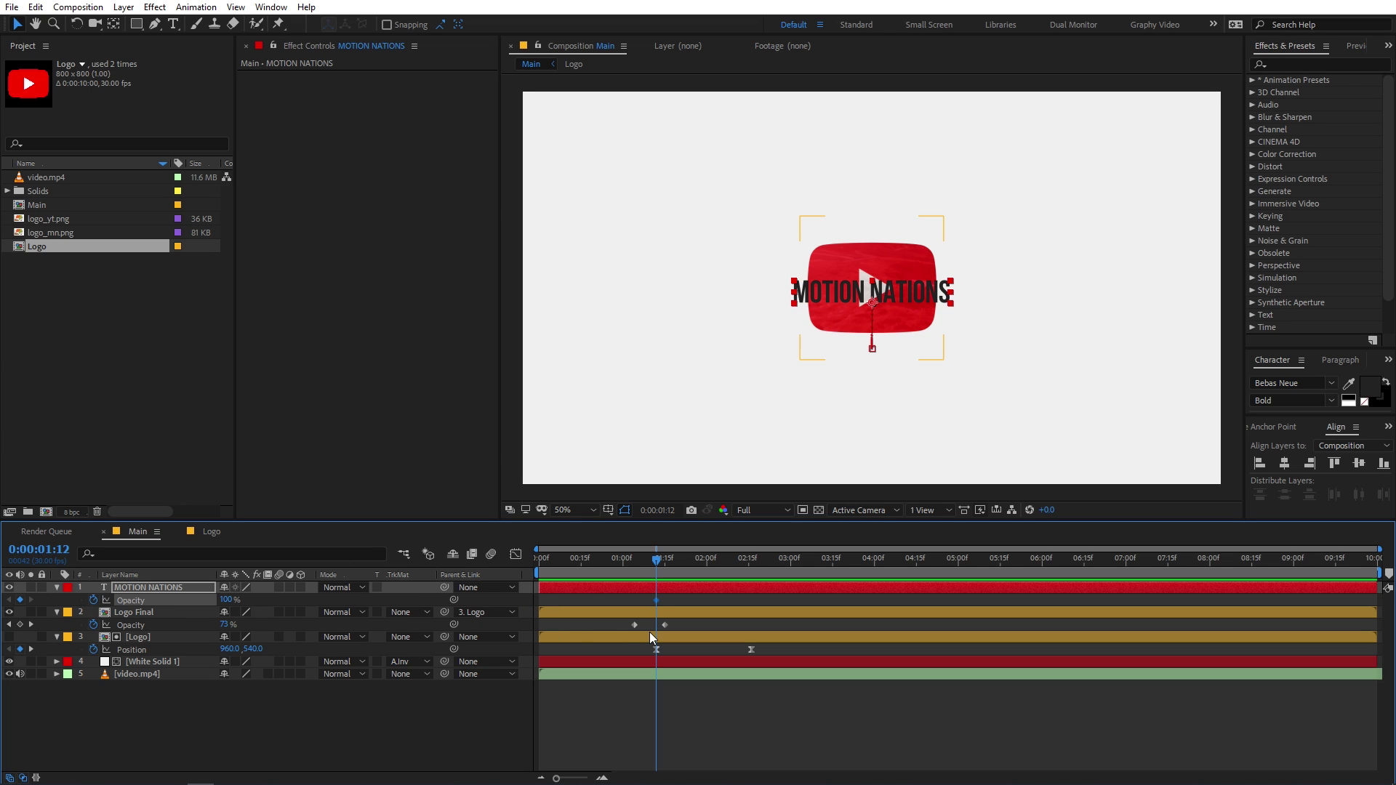
pyautogui.moveTo(656, 600); pyautogui.dragTo(688, 602)
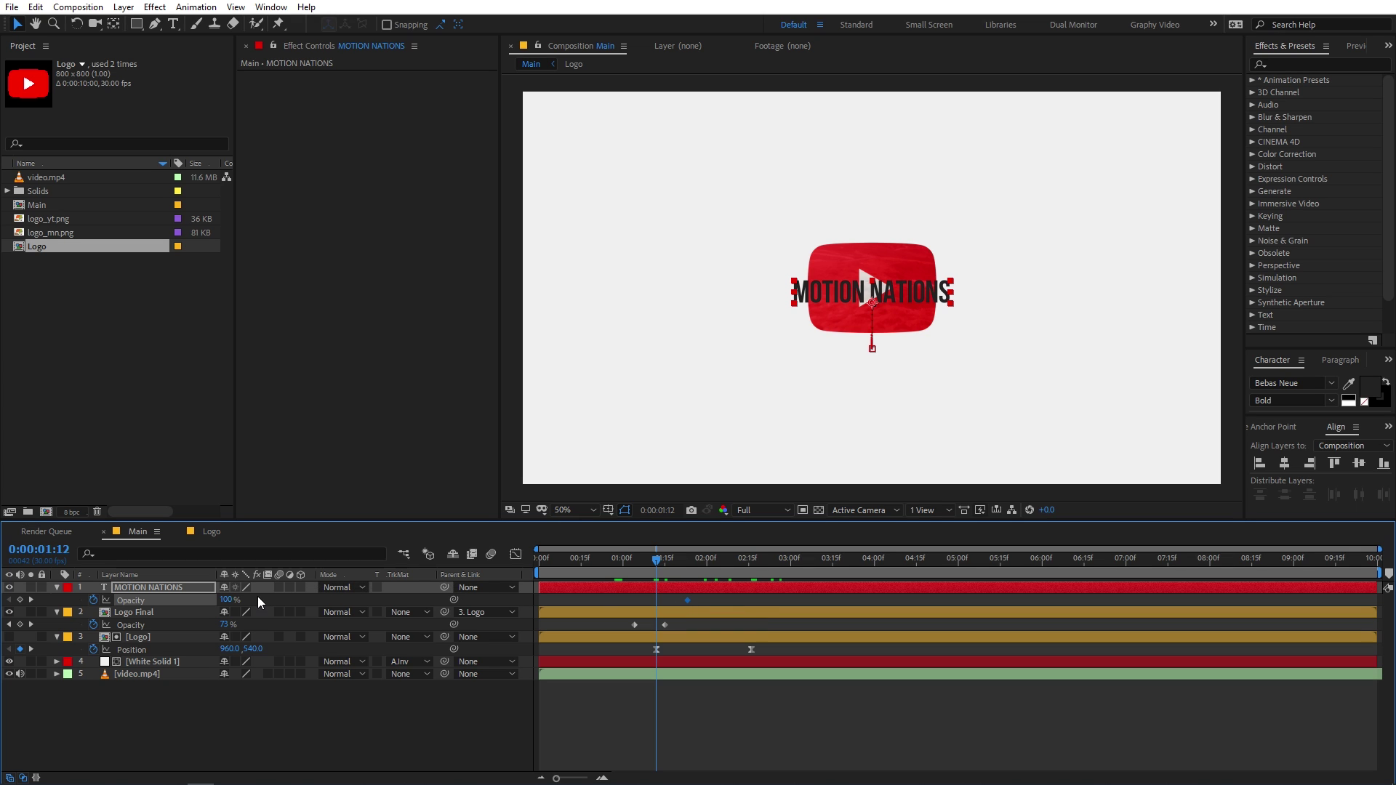
pyautogui.moveTo(236, 602); pyautogui.dragTo(163, 602)
# Delay the text's two Opacity keyframes to about 0:00:01:24 and 0:00:02:05, previewing the fade-in.
pyautogui.press('space')
pyautogui.moveTo(703, 604)
pyautogui.mouseDown()
pyautogui.moveTo(647, 598)
pyautogui.moveTo(690, 599)
pyautogui.moveTo(635, 570)
pyautogui.moveTo(728, 574)
pyautogui.moveTo(692, 585)
pyautogui.moveTo(713, 585)
pyautogui.mouseUp()
pyautogui.click(652, 568)
pyautogui.press('space')
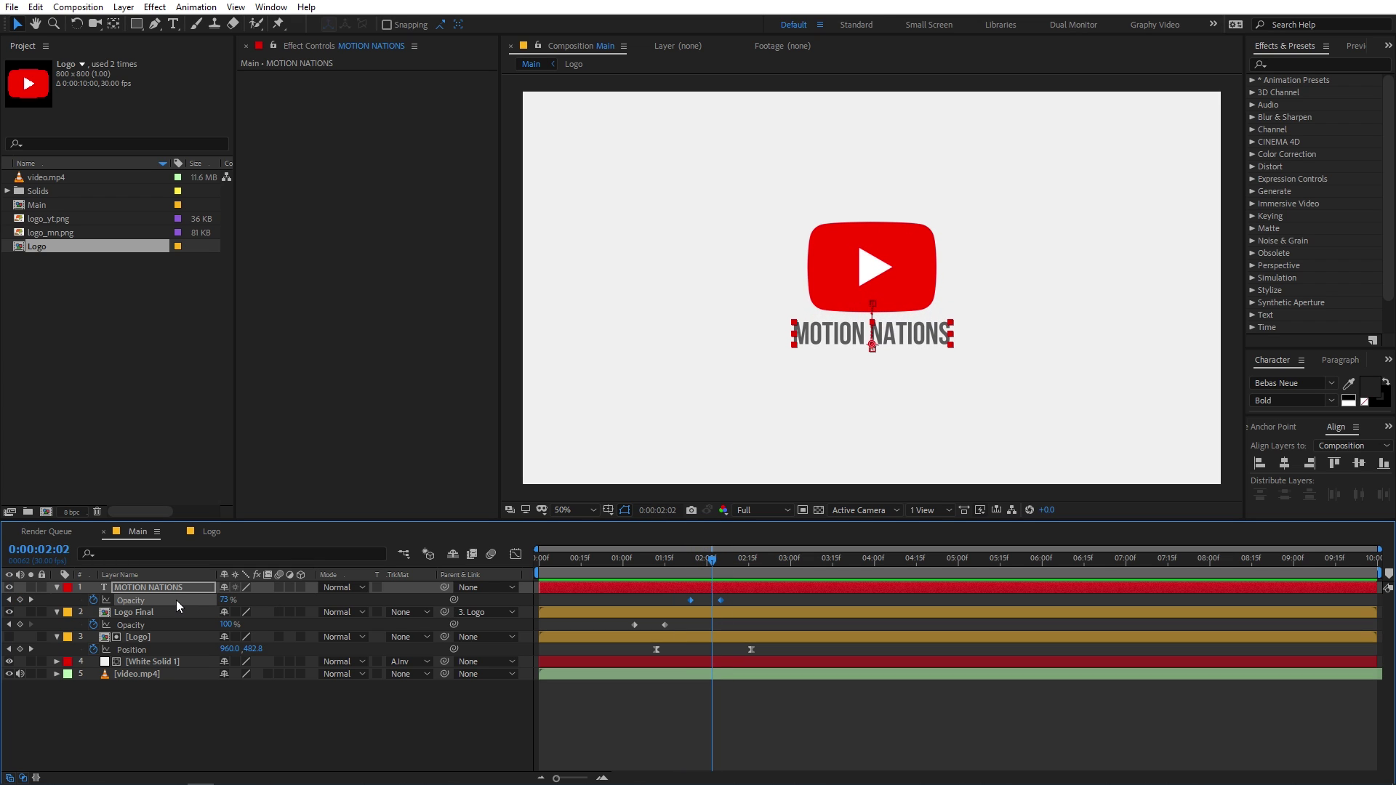
# Place the MOTION NATIONS layer beneath Logo Final in the layer stack and preview the whole animation from the start.
pyautogui.moveTo(168, 588); pyautogui.dragTo(169, 625)
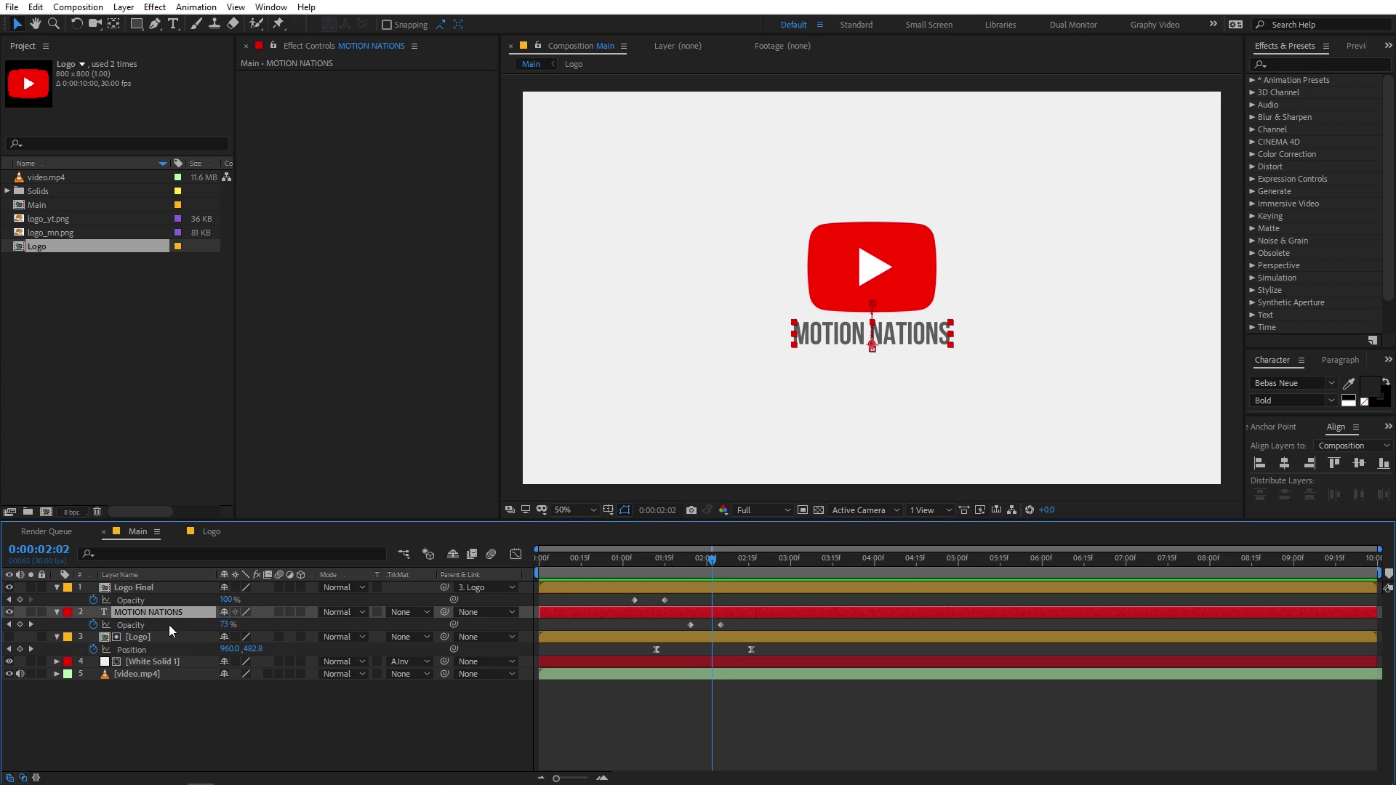
pyautogui.moveTo(712, 561); pyautogui.dragTo(651, 565)
pyautogui.press('Home')
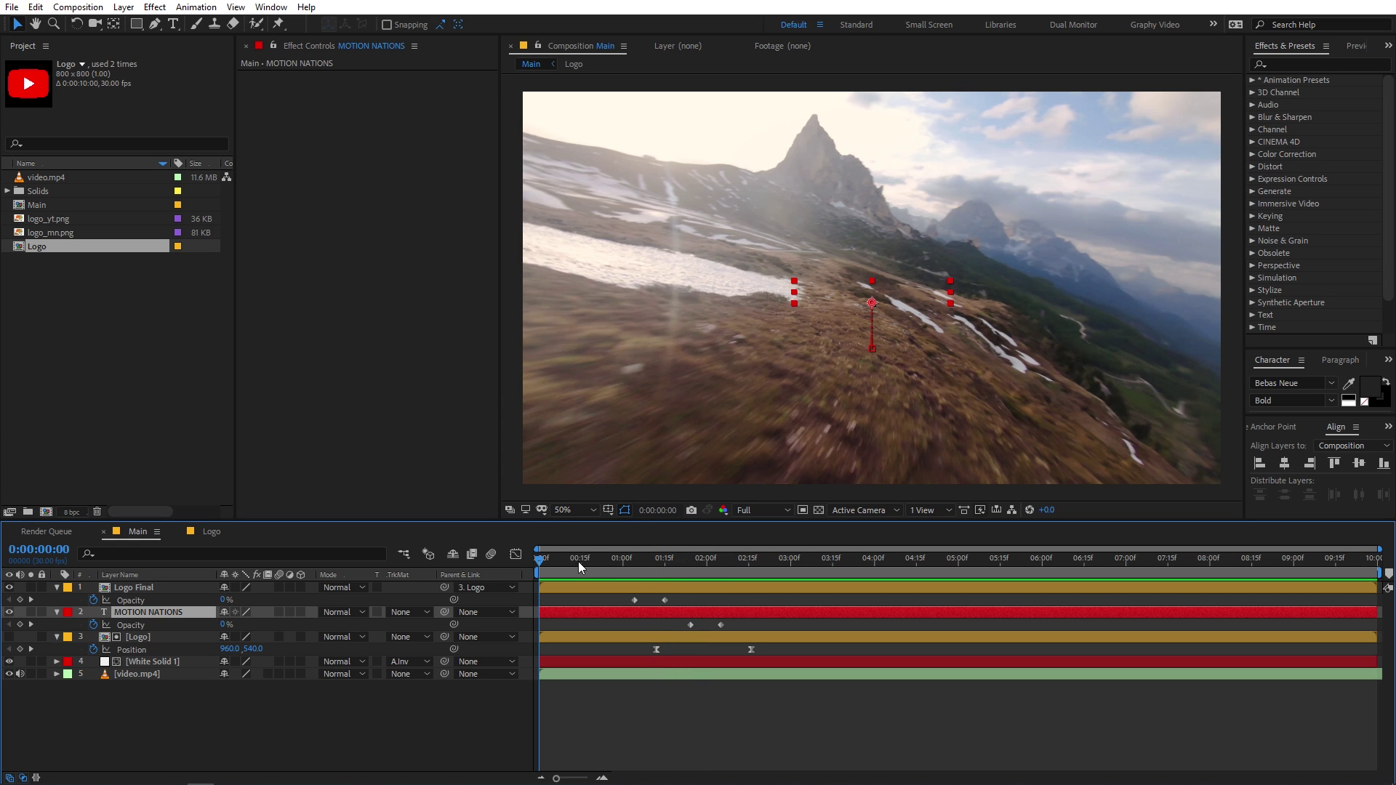
pyautogui.press('space')
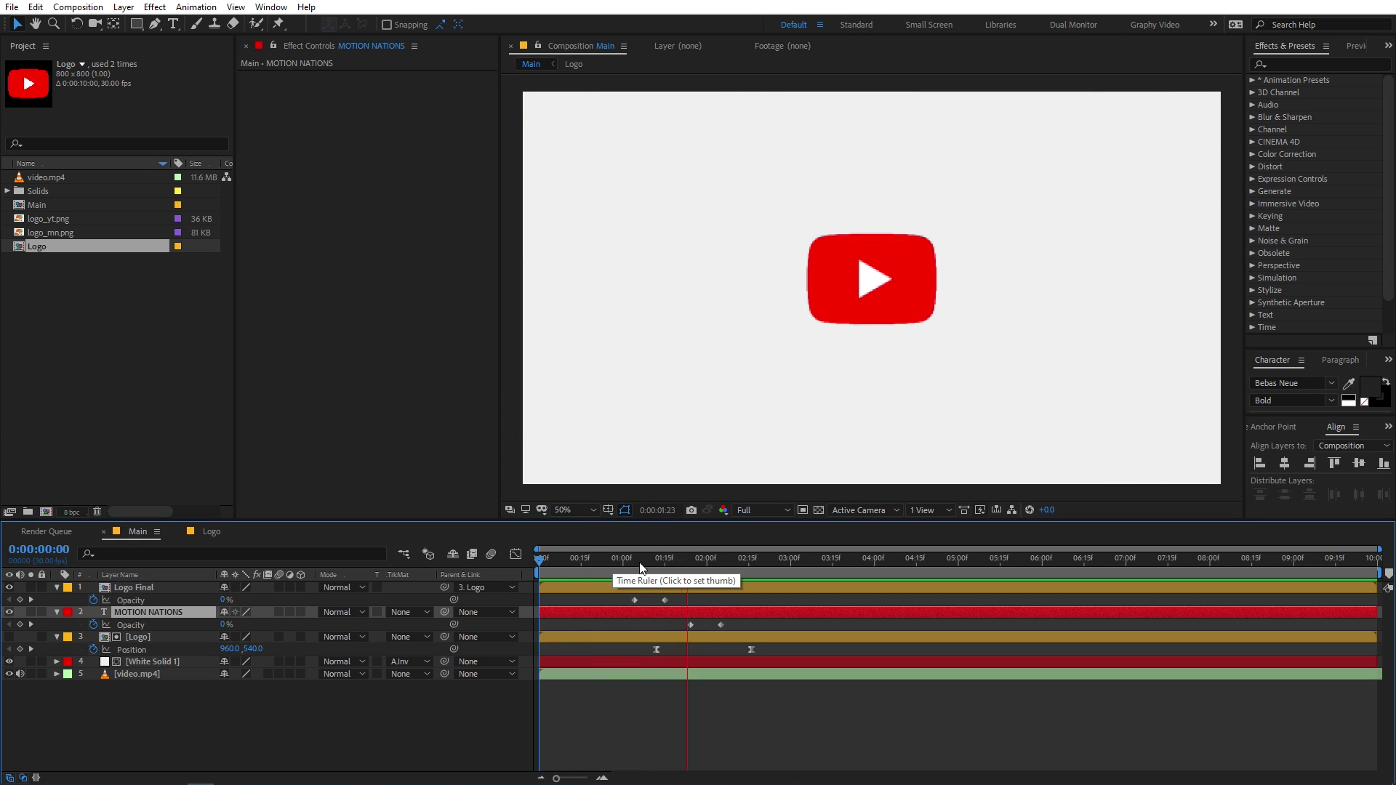
pyautogui.press('space')
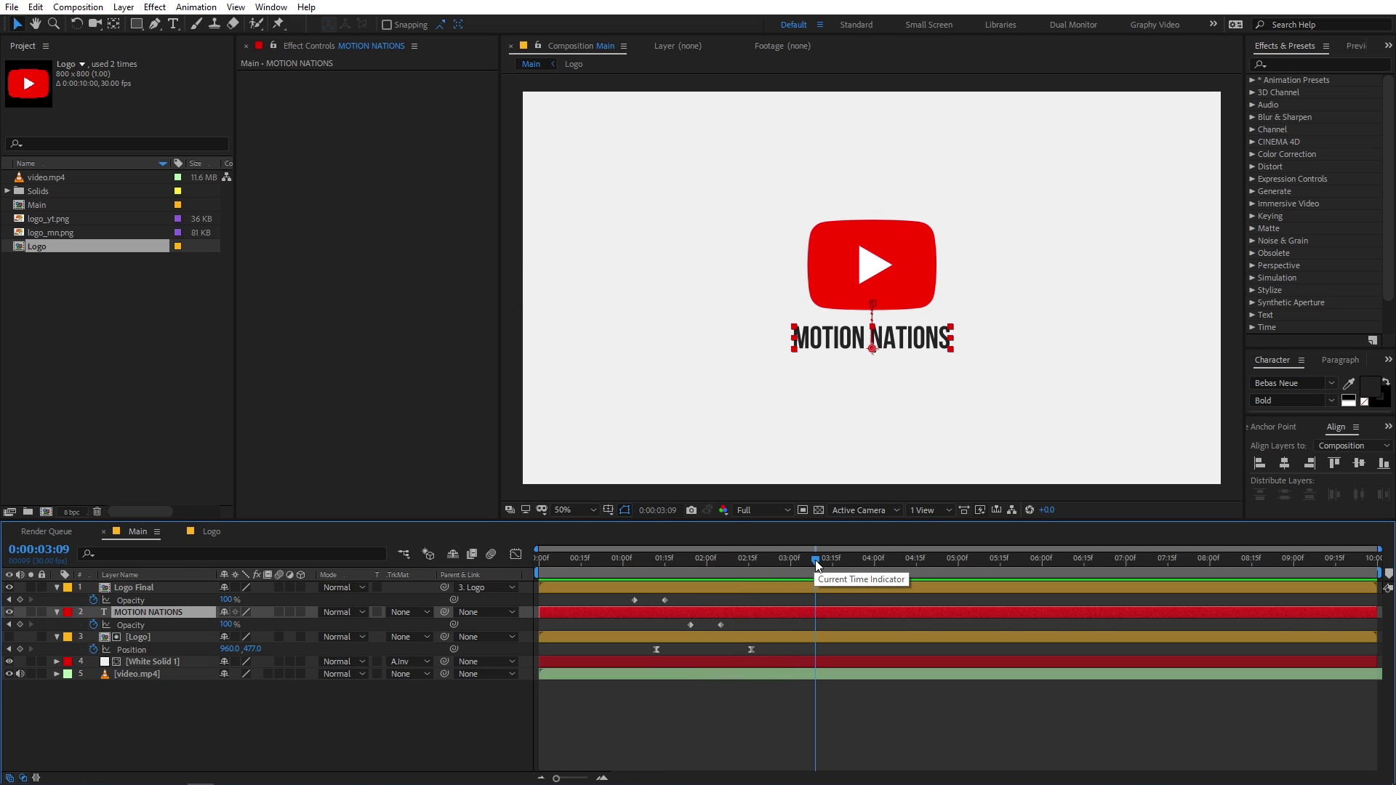
pyautogui.moveTo(815, 564); pyautogui.dragTo(771, 569)
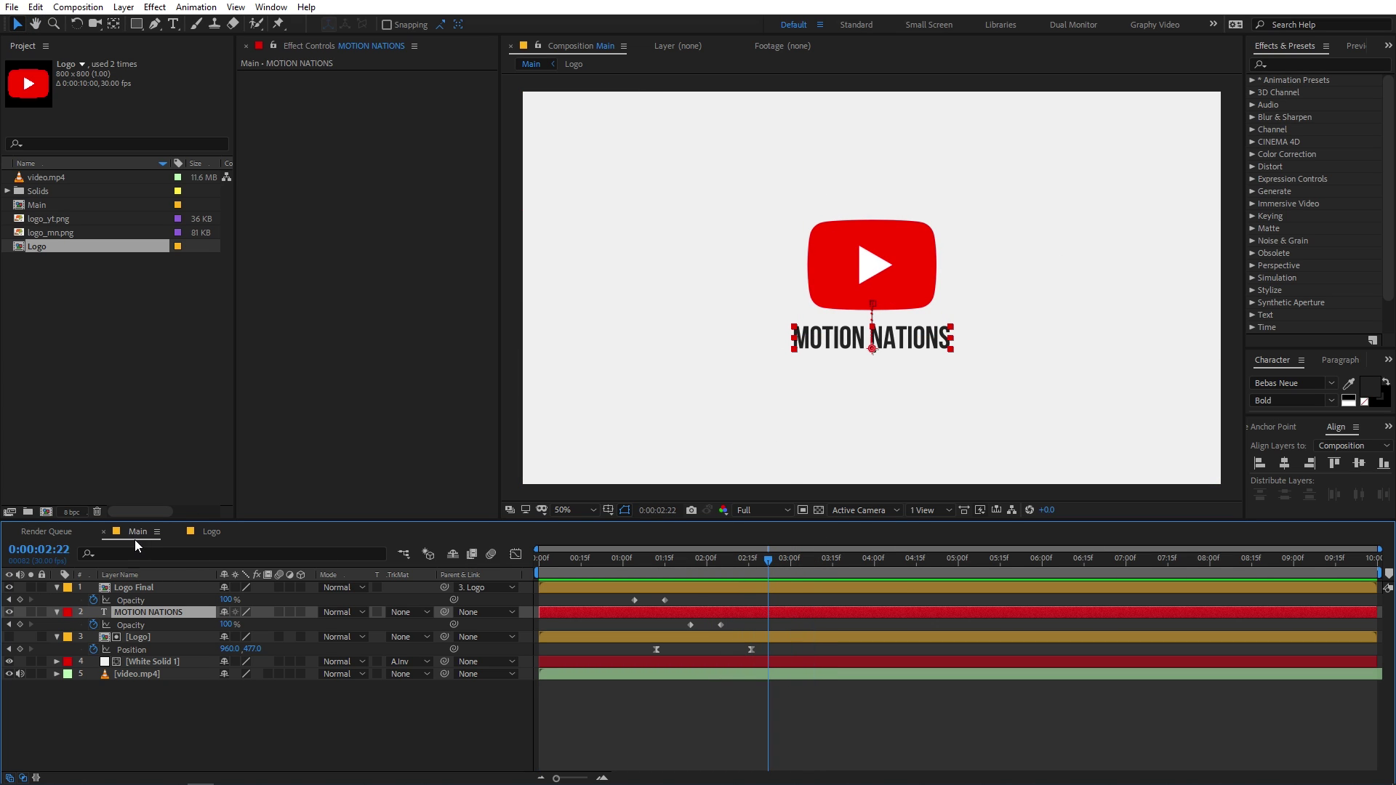
# Add logo_mn.png above logo_yt.png in the Logo composition and hide the logo_yt.png layer.
pyautogui.click(211, 531)
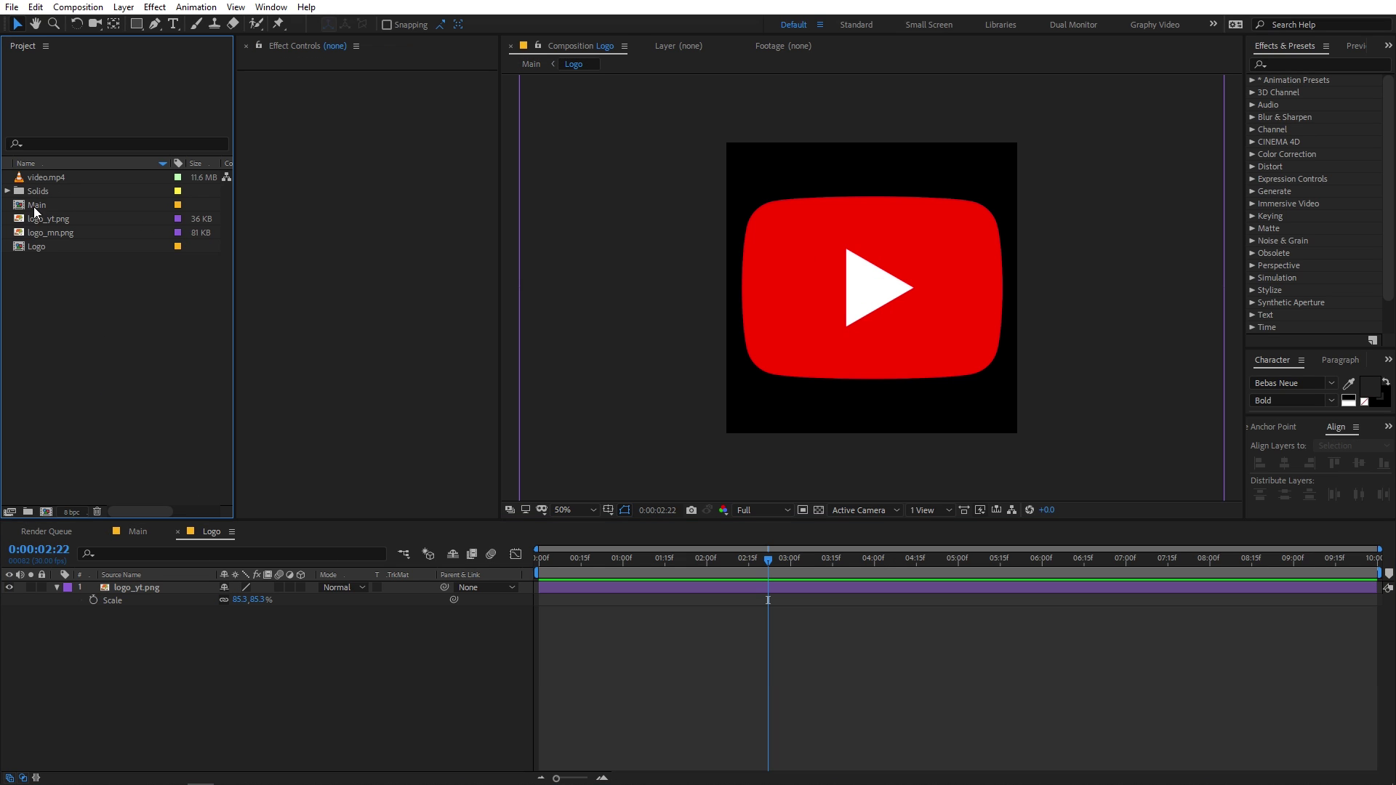
pyautogui.click(41, 231)
pyautogui.moveTo(37, 233); pyautogui.dragTo(111, 620)
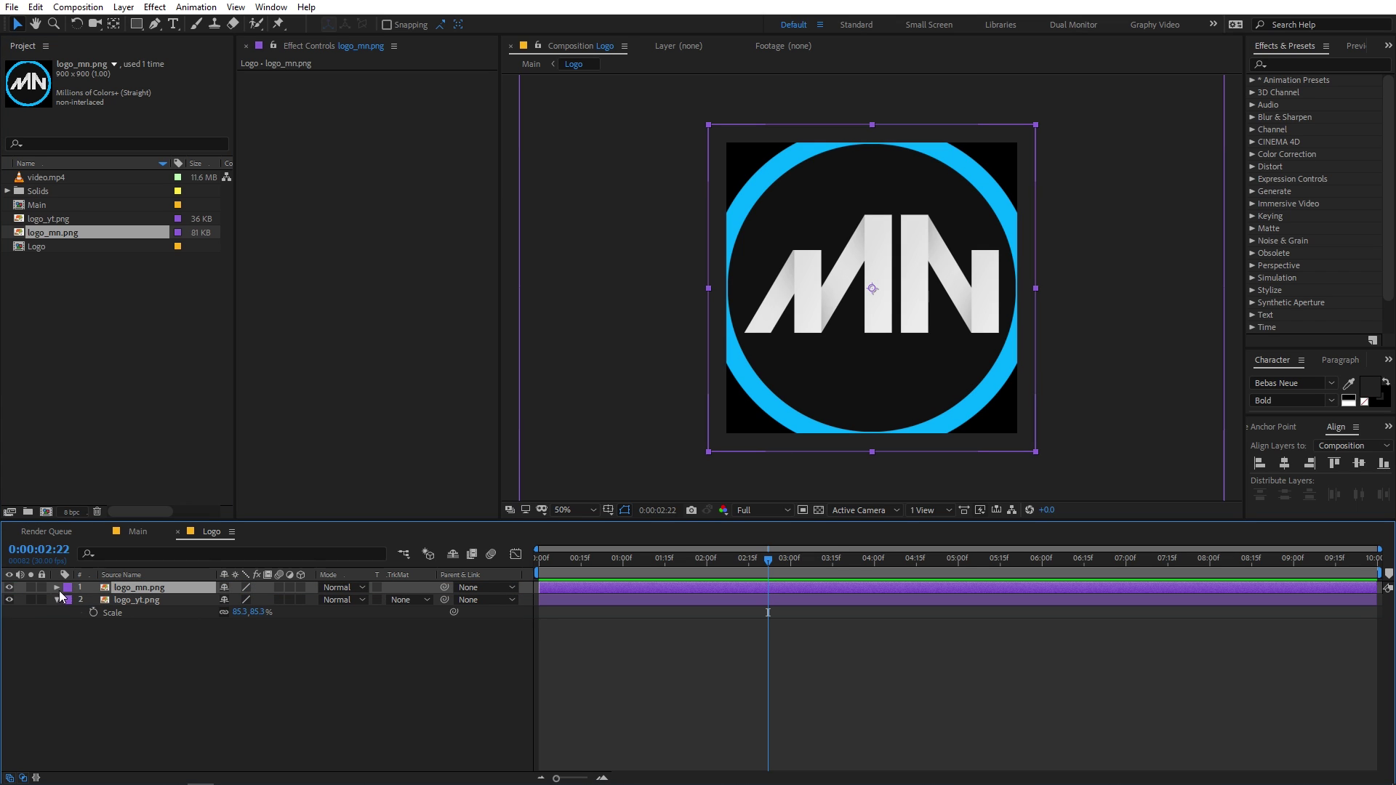
pyautogui.click(9, 600)
# Scale the logo_mn.png layer to 71.9% and check the replaced logo in Main, including its first frame.
pyautogui.press('s')
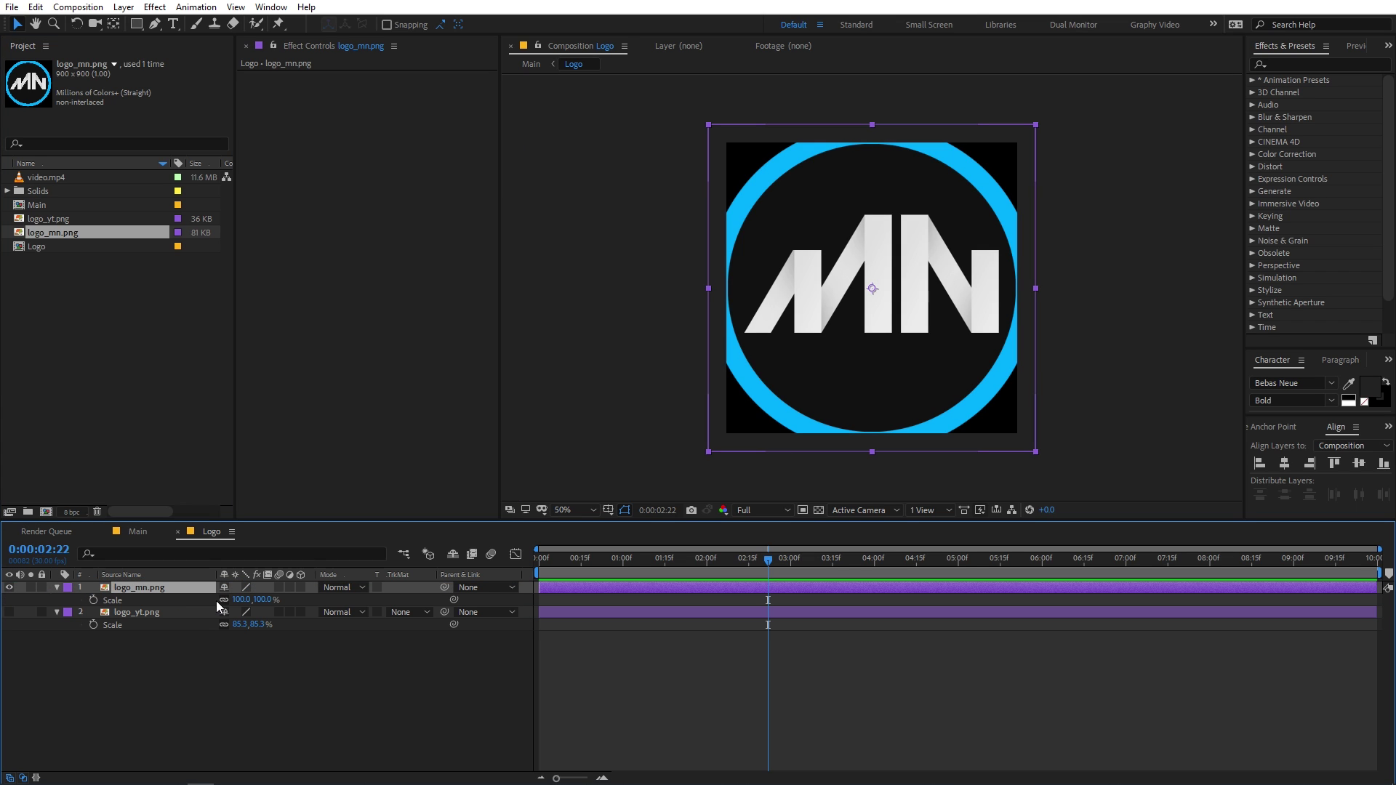
pyautogui.moveTo(248, 600); pyautogui.dragTo(67, 609)
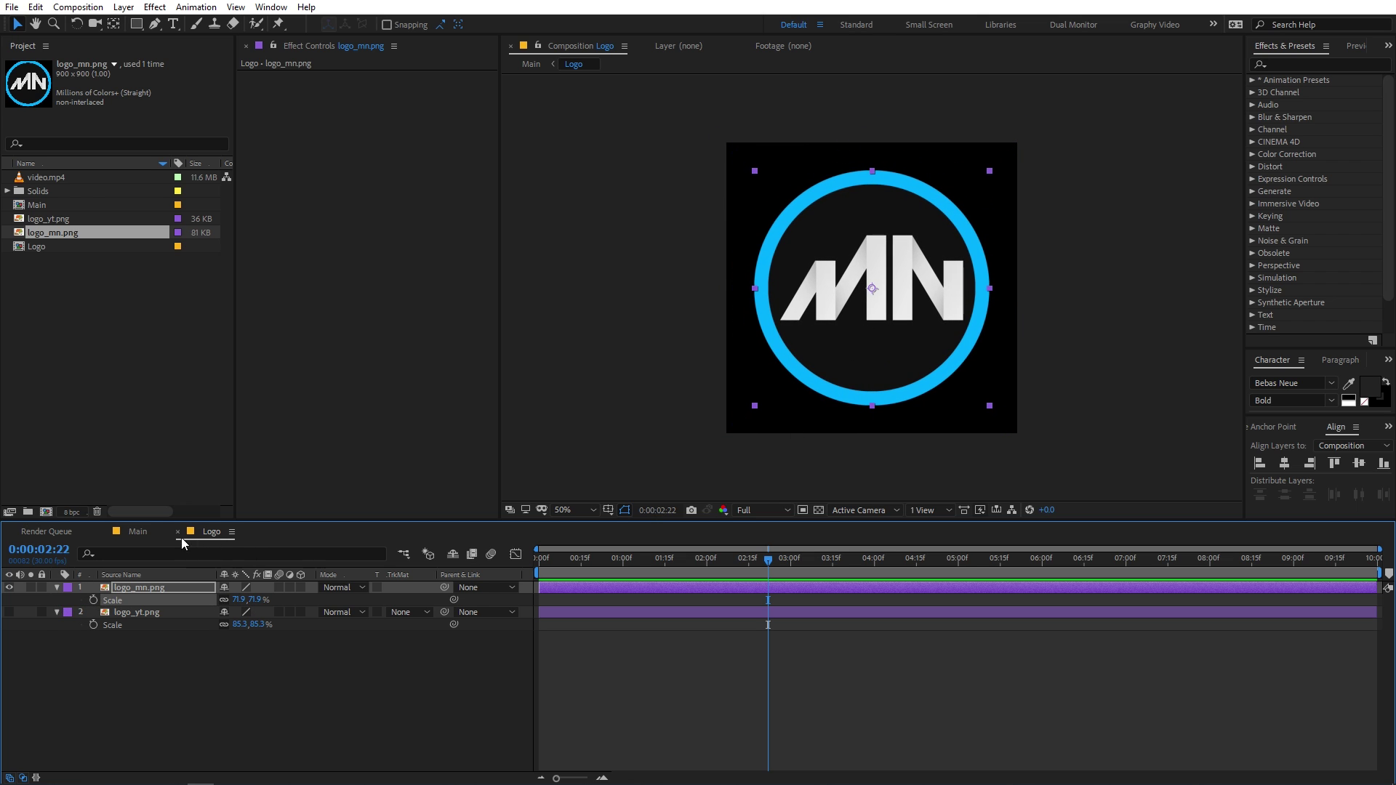
pyautogui.click(125, 533)
pyautogui.click(822, 378)
pyautogui.click(872, 277)
pyautogui.click(860, 339)
pyautogui.moveTo(768, 559); pyautogui.dragTo(675, 558)
pyautogui.press('Home')
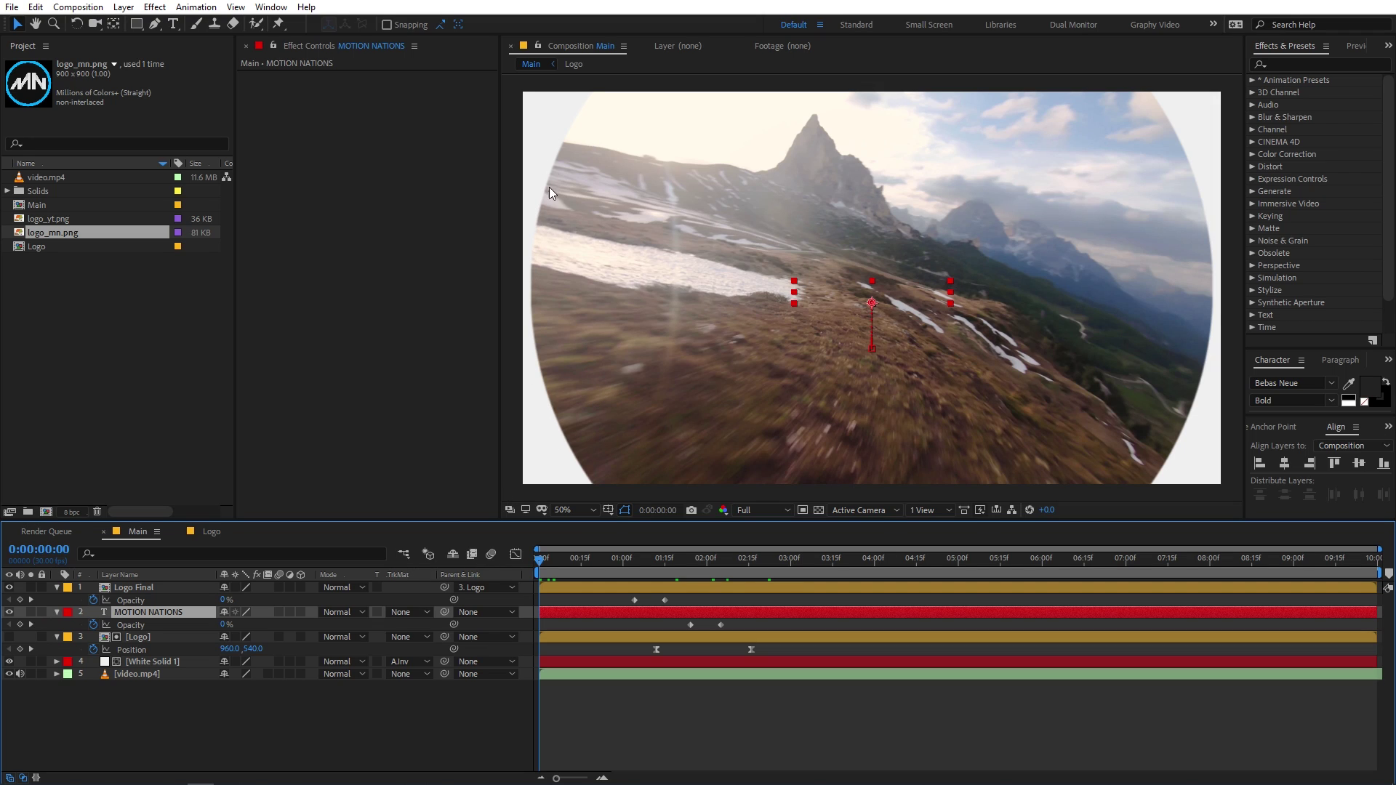
# Set the Logo layer's first Scale keyframe in Main to 343% at 0:00:00:00 and preview the shrinking cutout.
pyautogui.click(154, 637)
pyautogui.press('s')
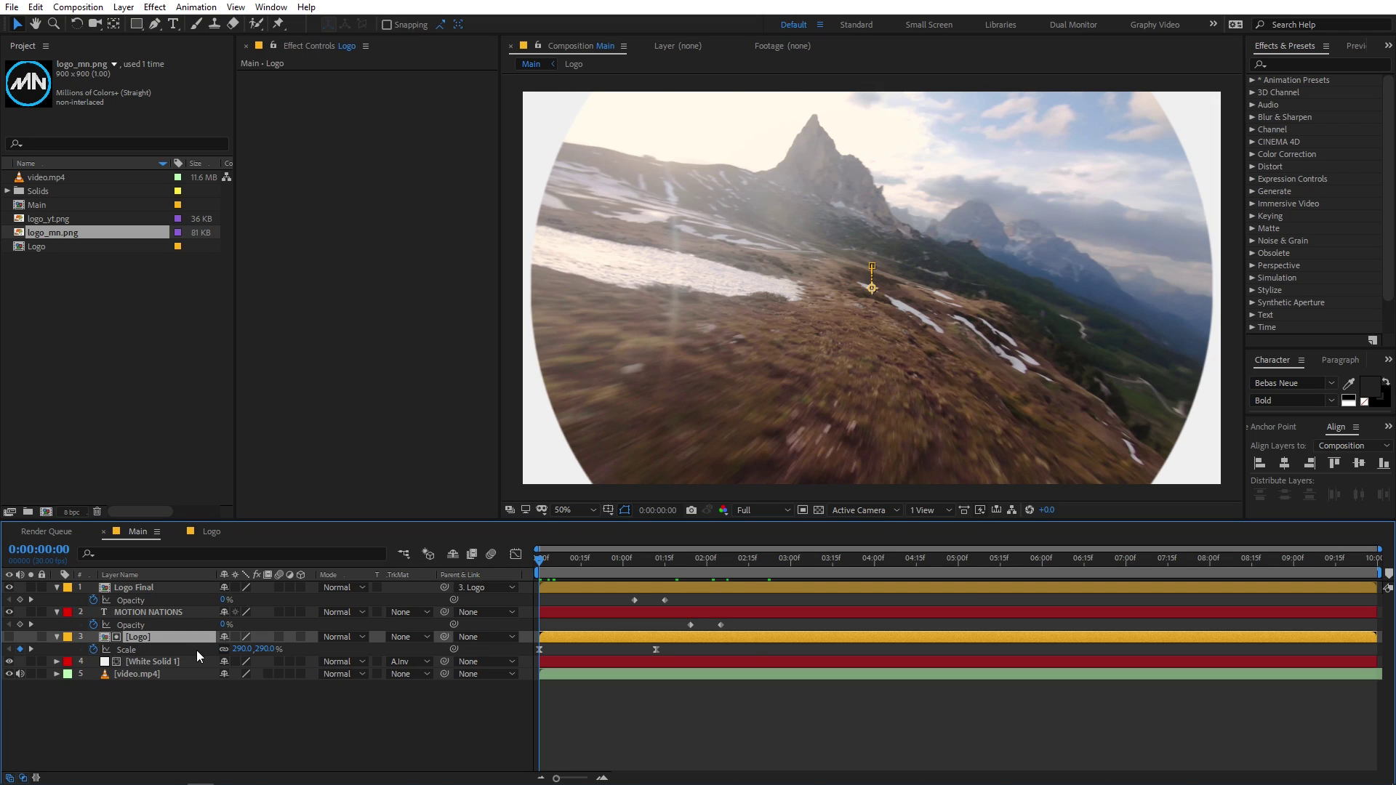
pyautogui.moveTo(254, 650); pyautogui.dragTo(292, 653)
pyautogui.press('space')
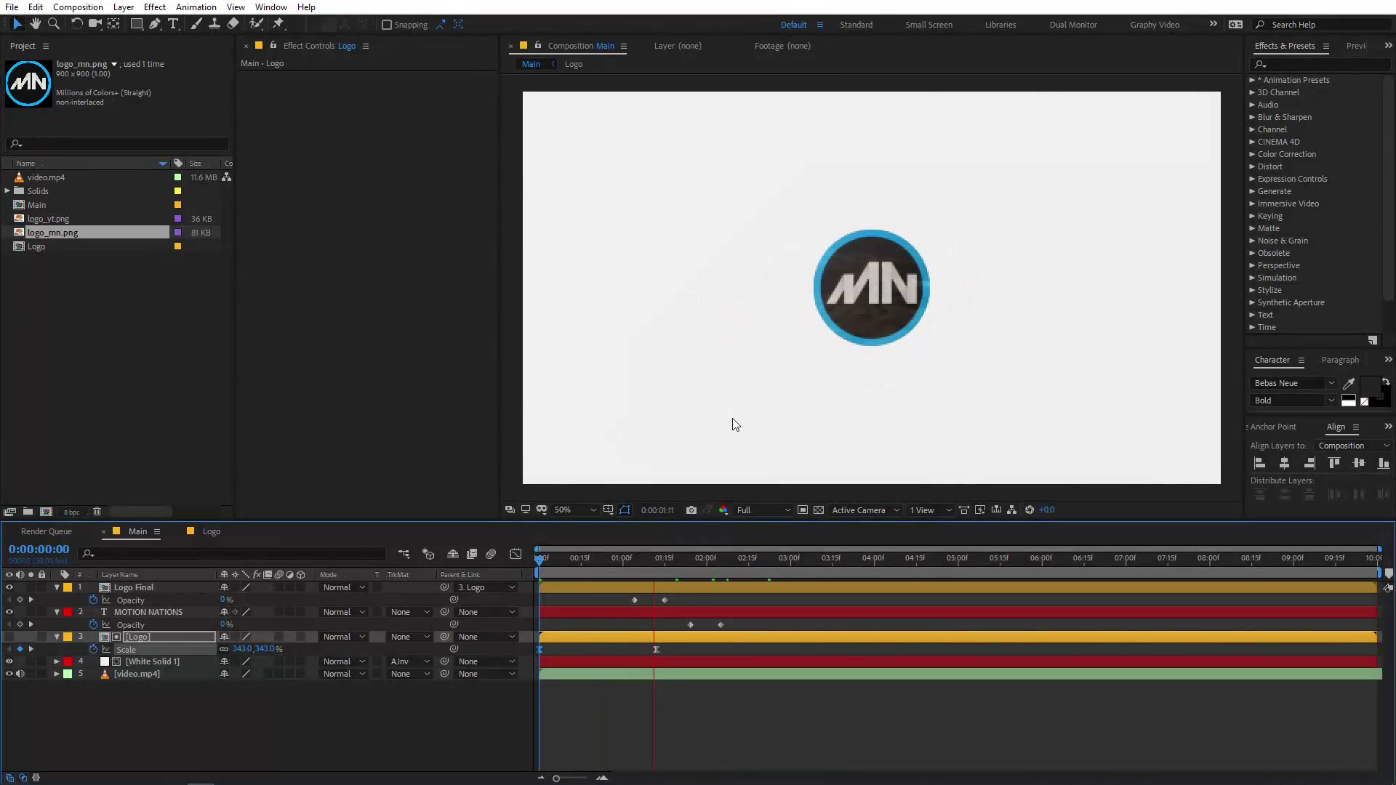
pyautogui.press('space')
# Set the Logo layer's second Scale keyframe at 0:00:01:12 to 43.2% and preview the whole animation from the start.
pyautogui.moveTo(732, 565); pyautogui.dragTo(653, 576)
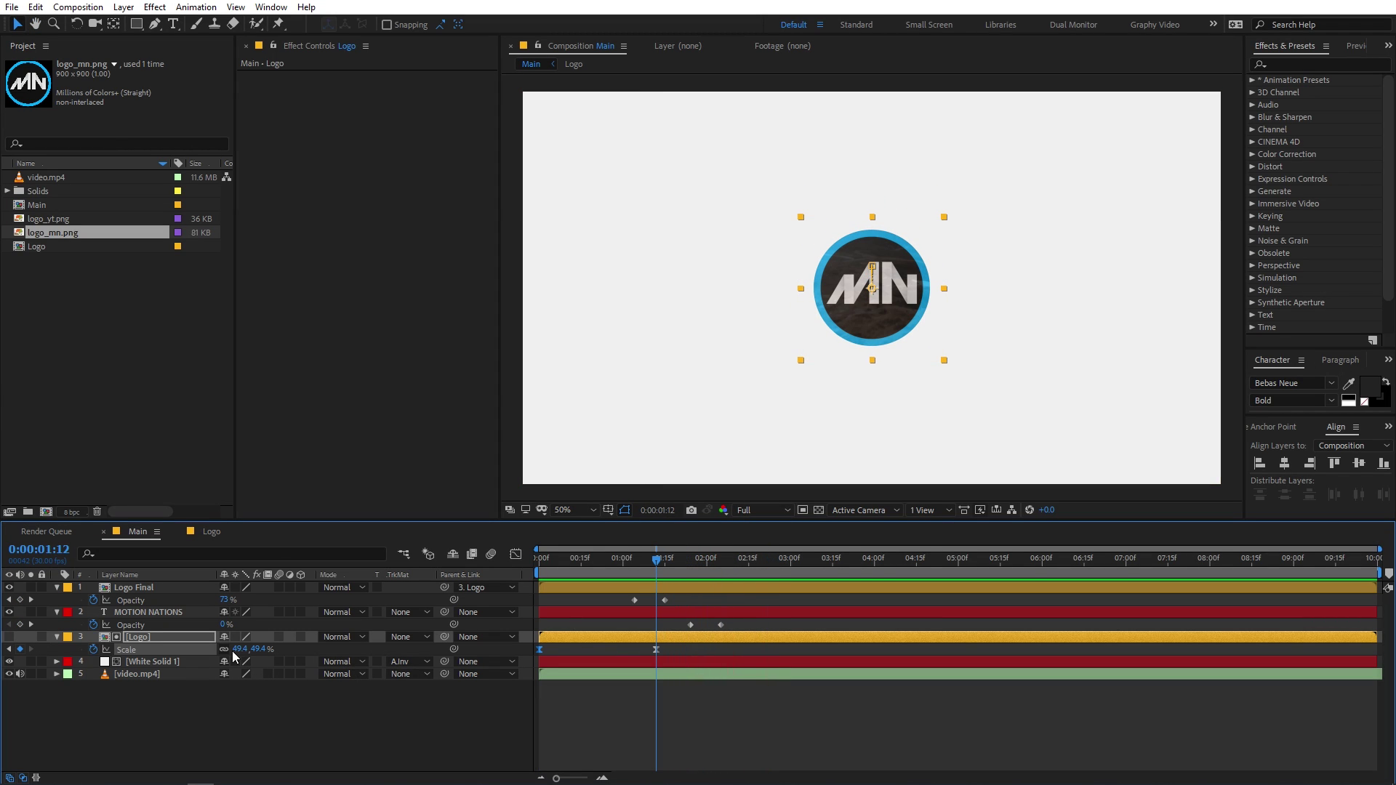
pyautogui.moveTo(240, 649); pyautogui.dragTo(203, 664)
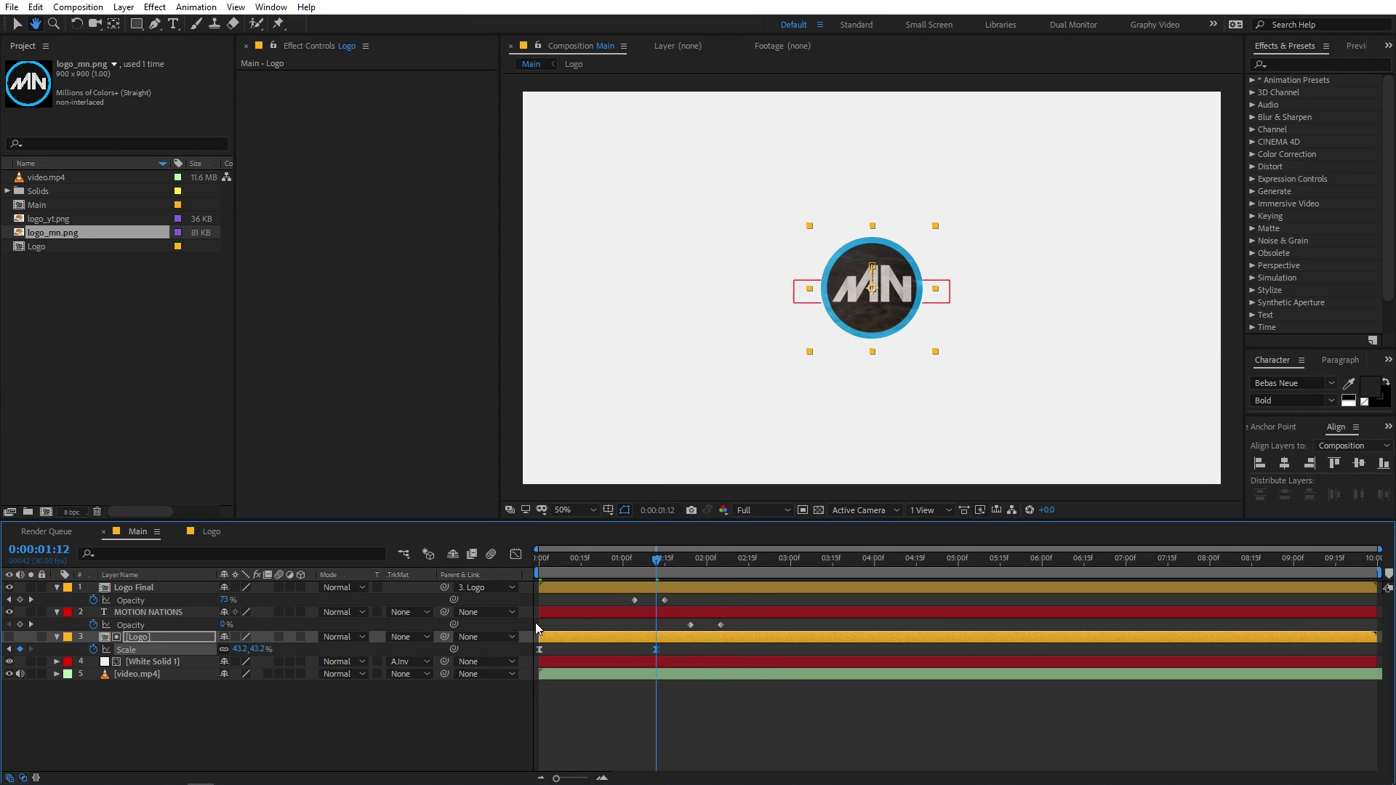
pyautogui.press('space')
pyautogui.press('Home')
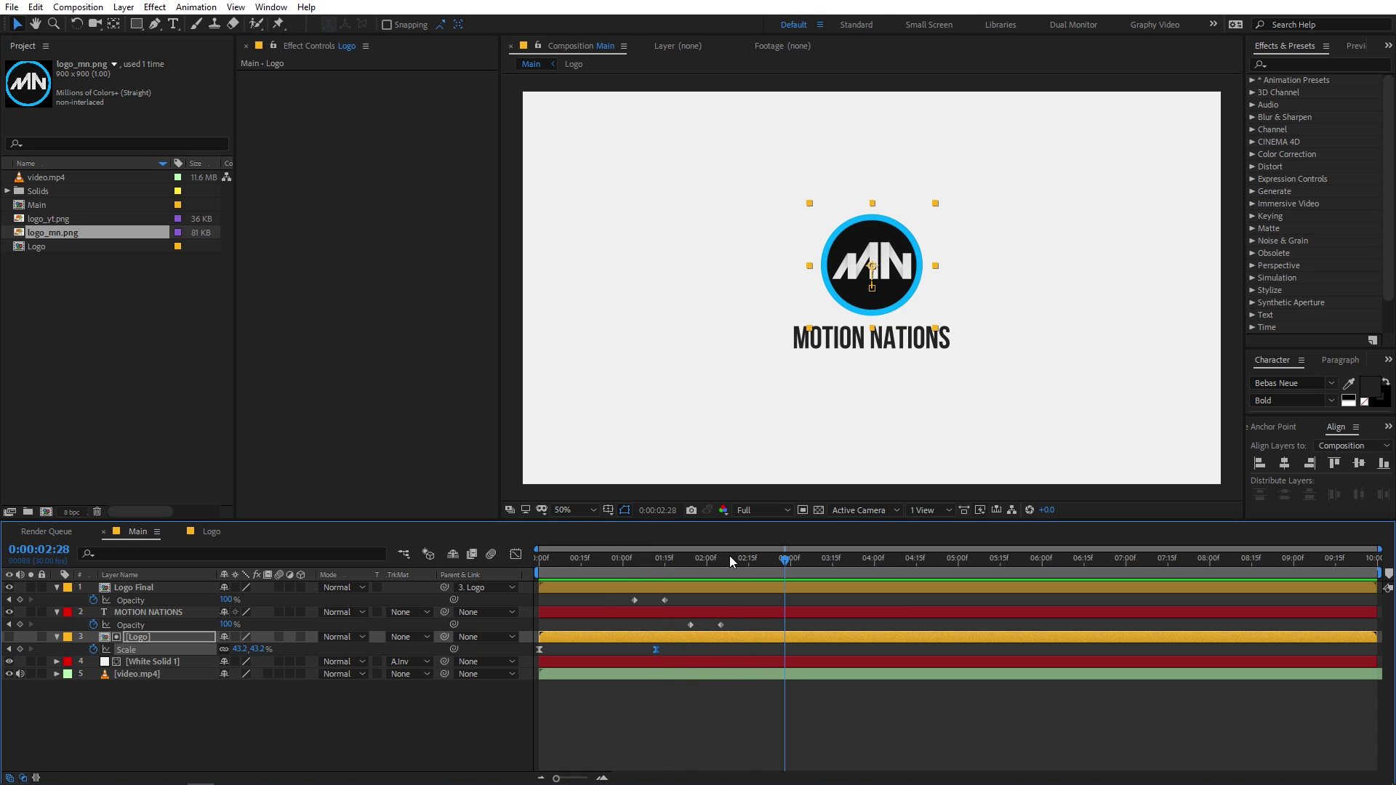
pyautogui.press('space')
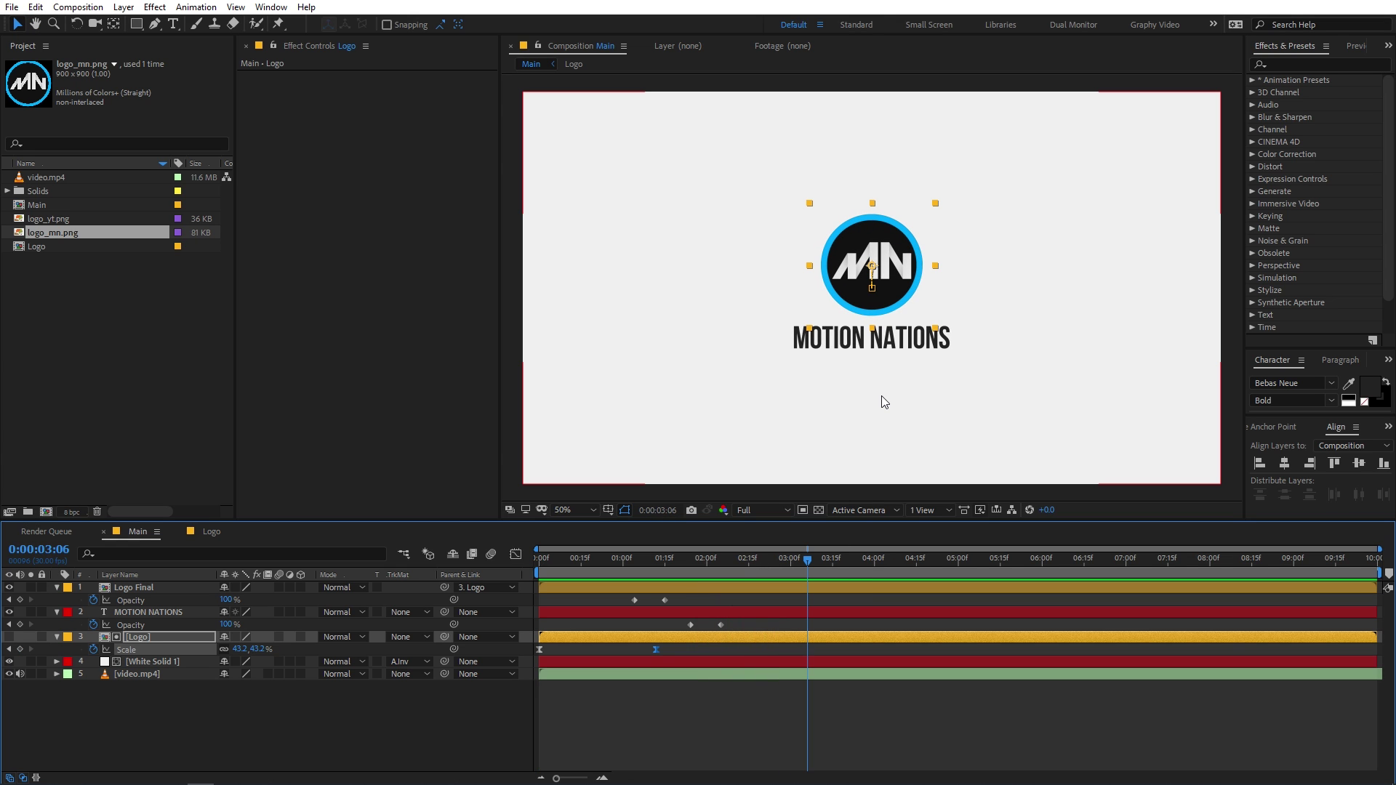
pyautogui.press('space')
pyautogui.press('space')
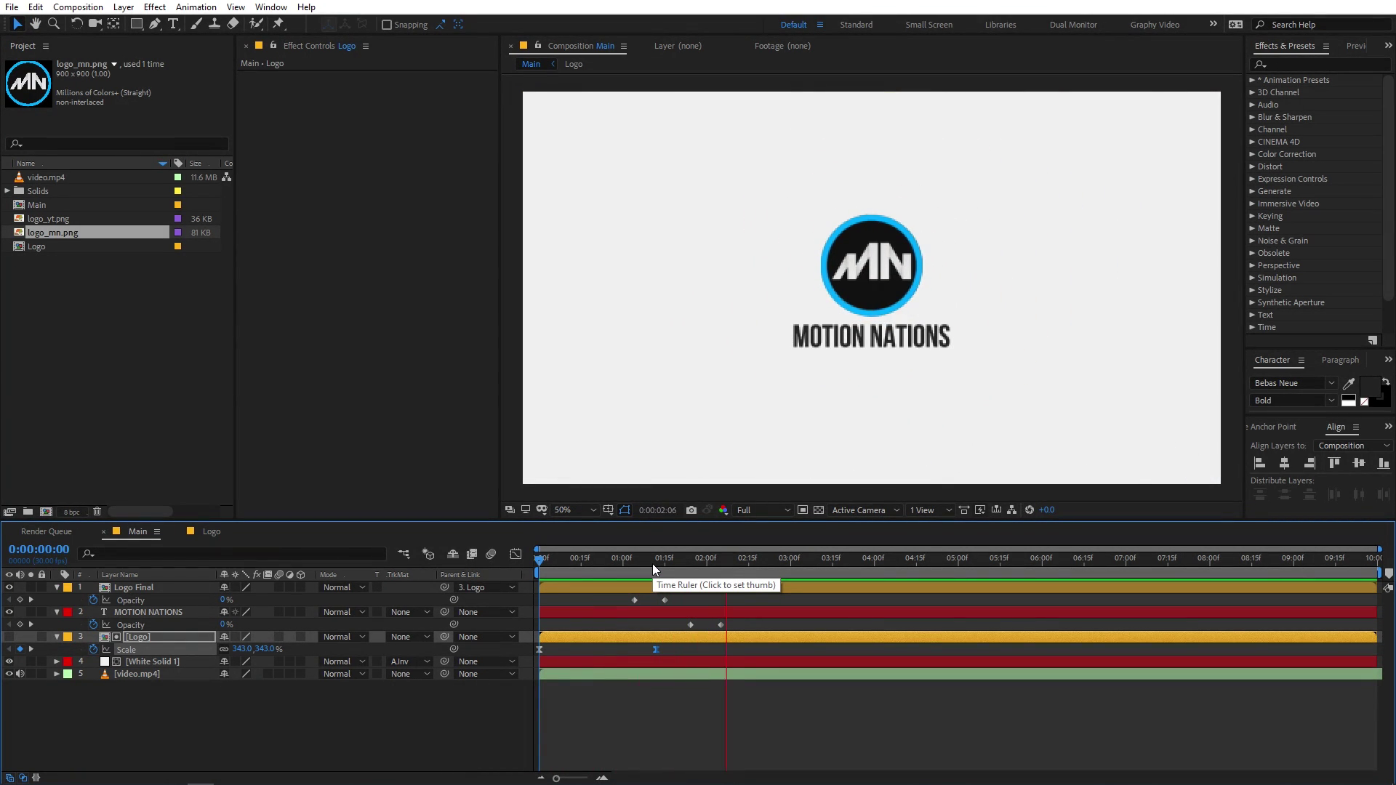
pyautogui.press('space')
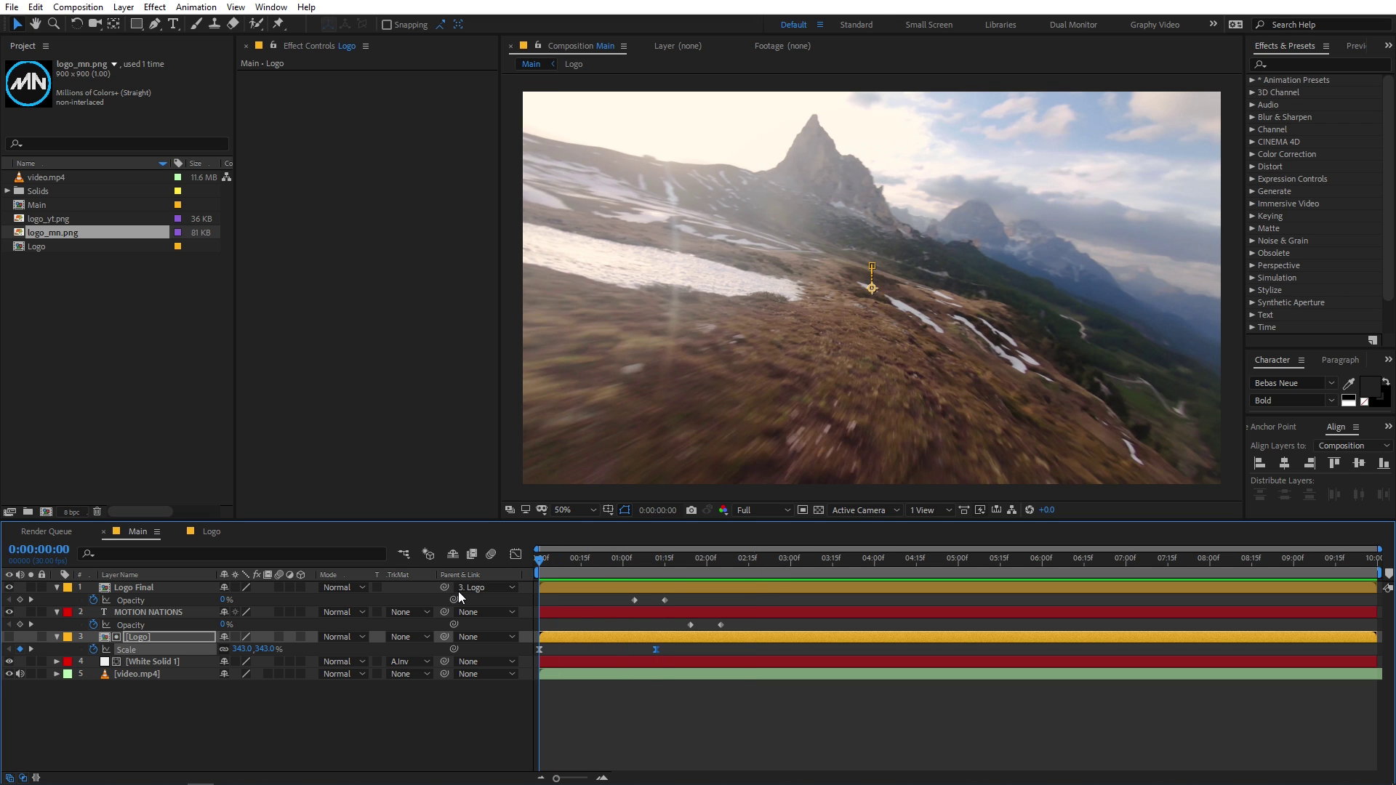
# Hide the video.mp4 layer and show the transparency grid, checking the cutout back at the first frame.
pyautogui.click(546, 674)
pyautogui.moveTo(545, 558); pyautogui.dragTo(588, 579)
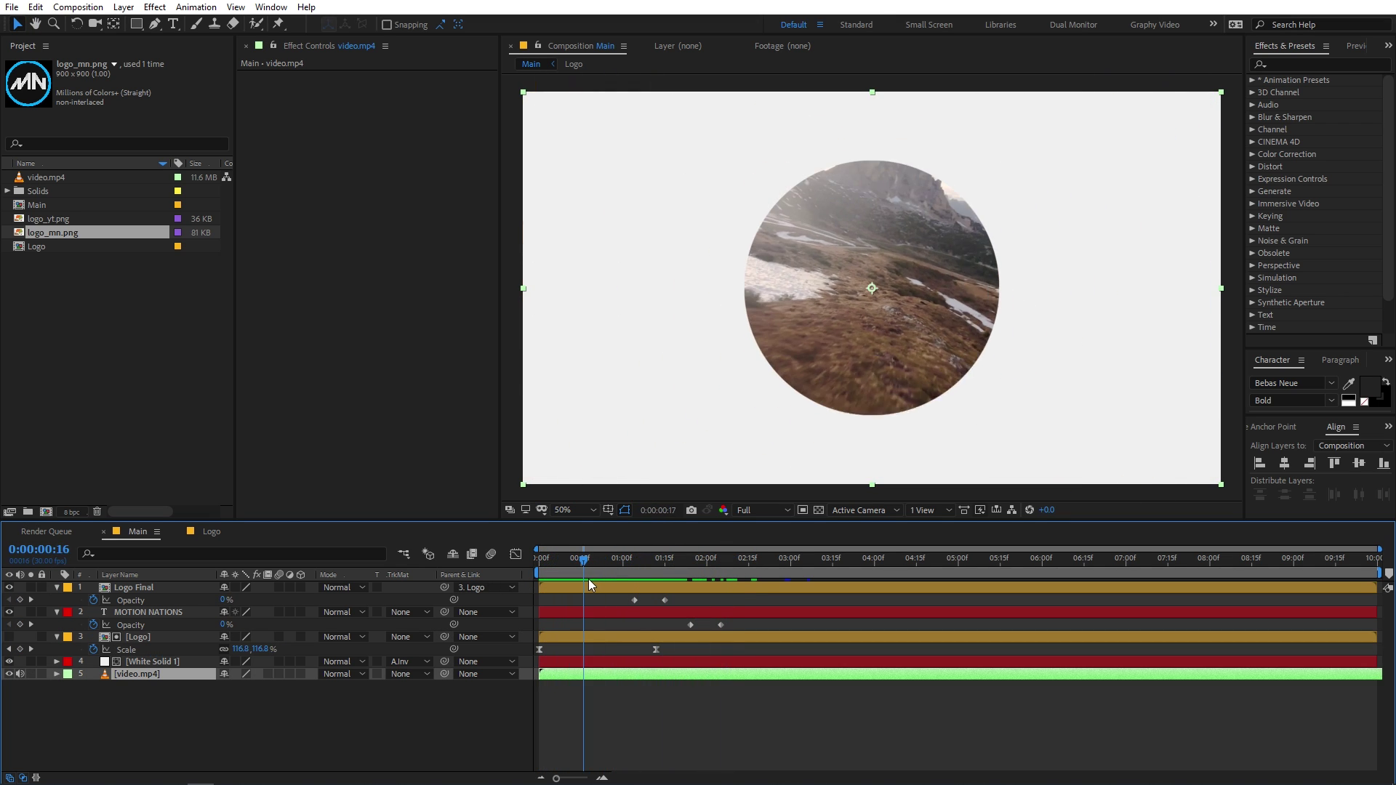
pyautogui.click(9, 674)
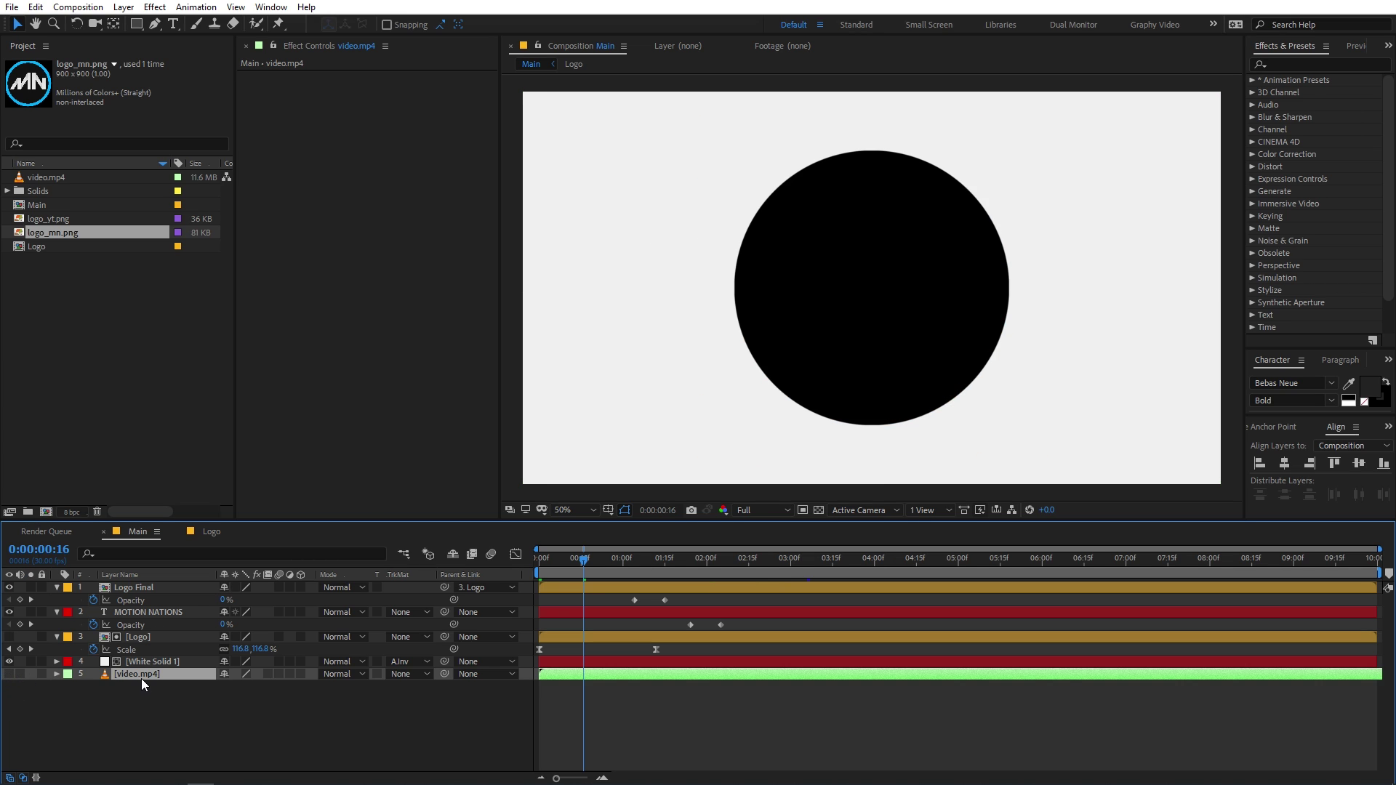
pyautogui.click(818, 510)
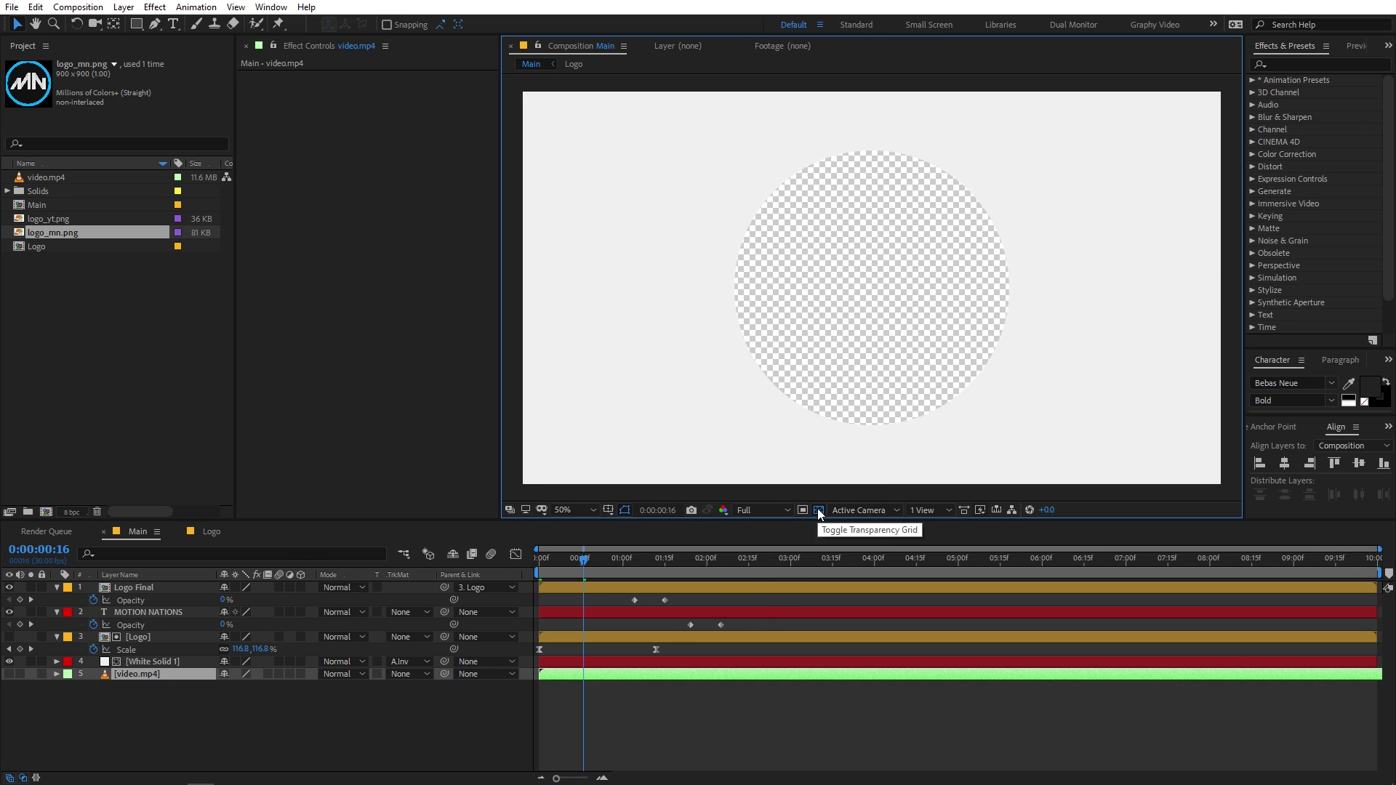
pyautogui.moveTo(584, 560); pyautogui.dragTo(518, 579)
pyautogui.click(211, 707)
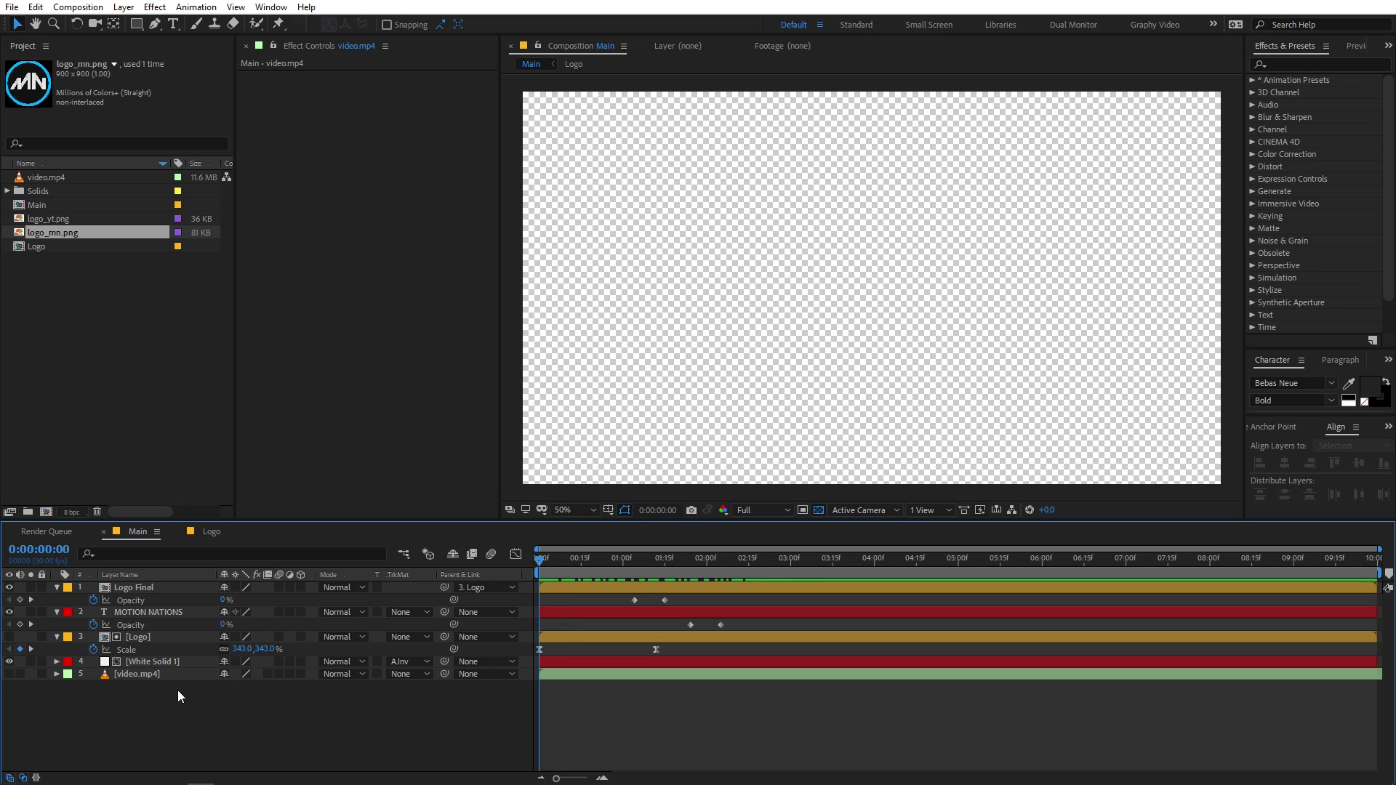
# Add the Main composition to the render queue and set its output module format to QuickTime.
pyautogui.click(95, 9)
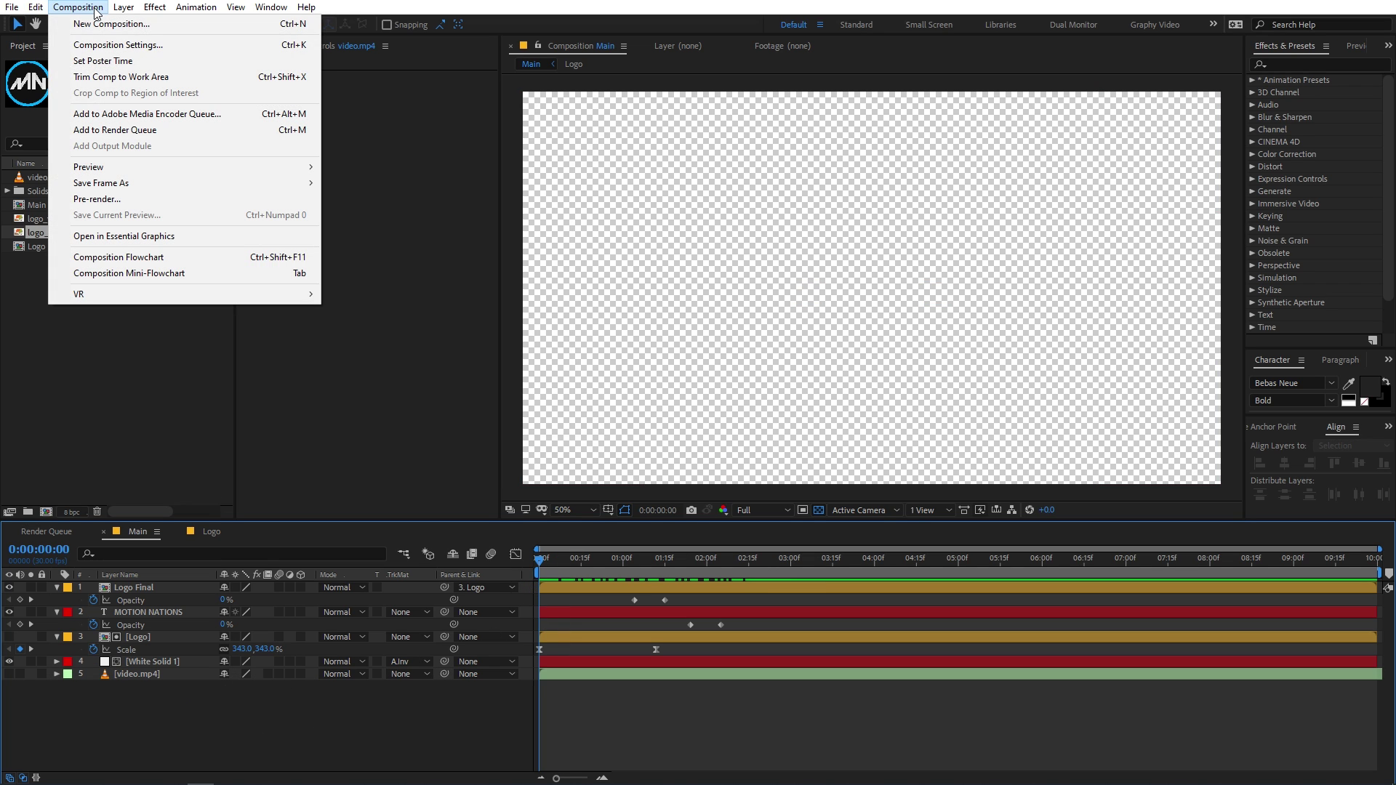
pyautogui.click(142, 131)
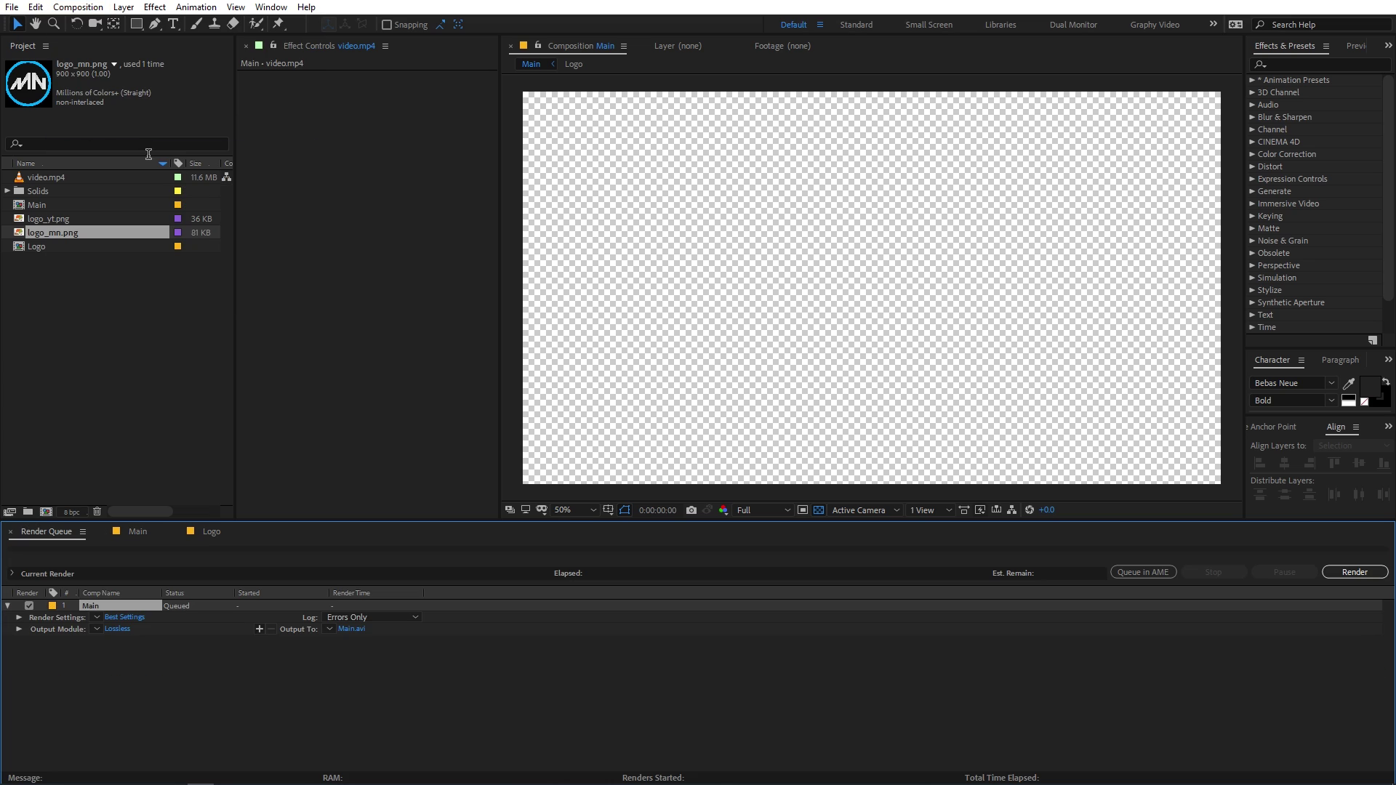
pyautogui.click(120, 628)
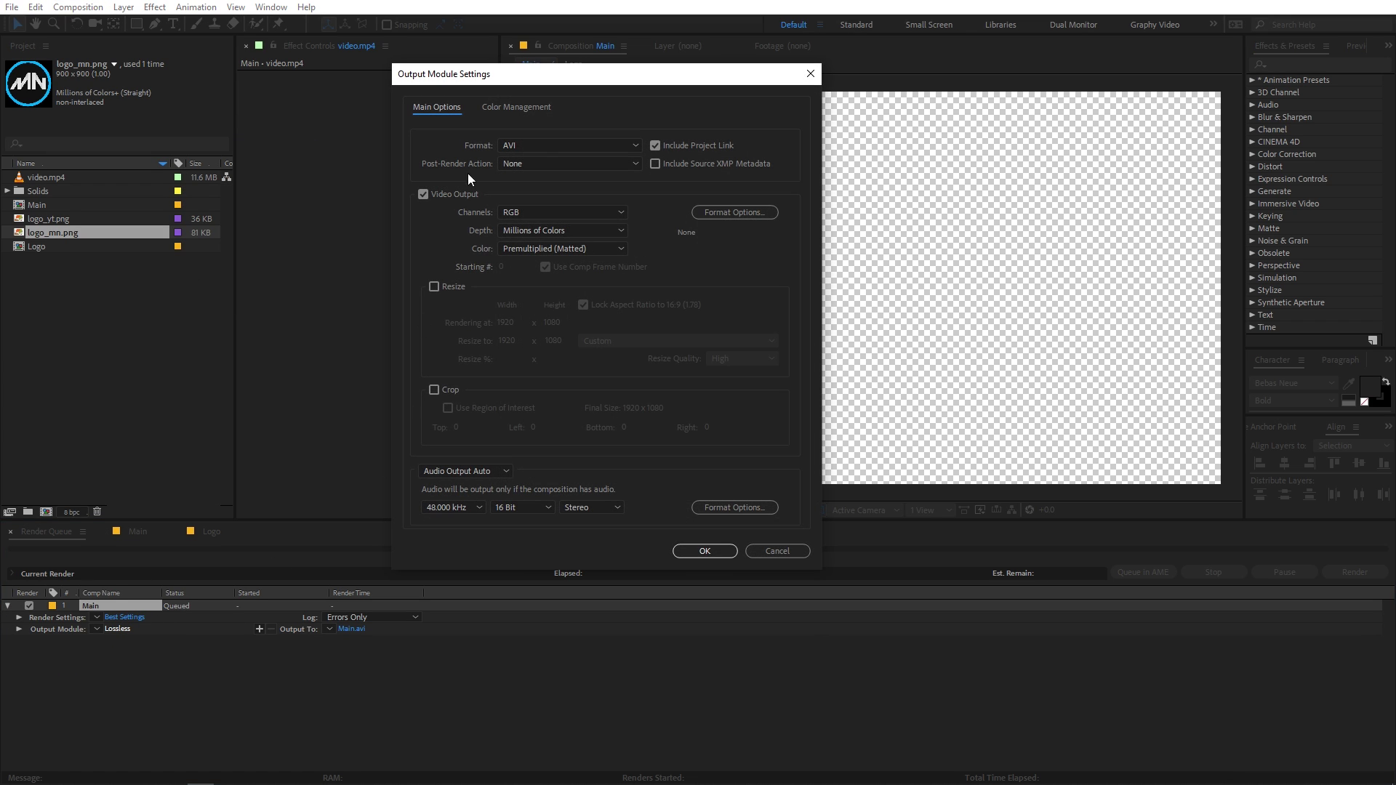
pyautogui.click(539, 148)
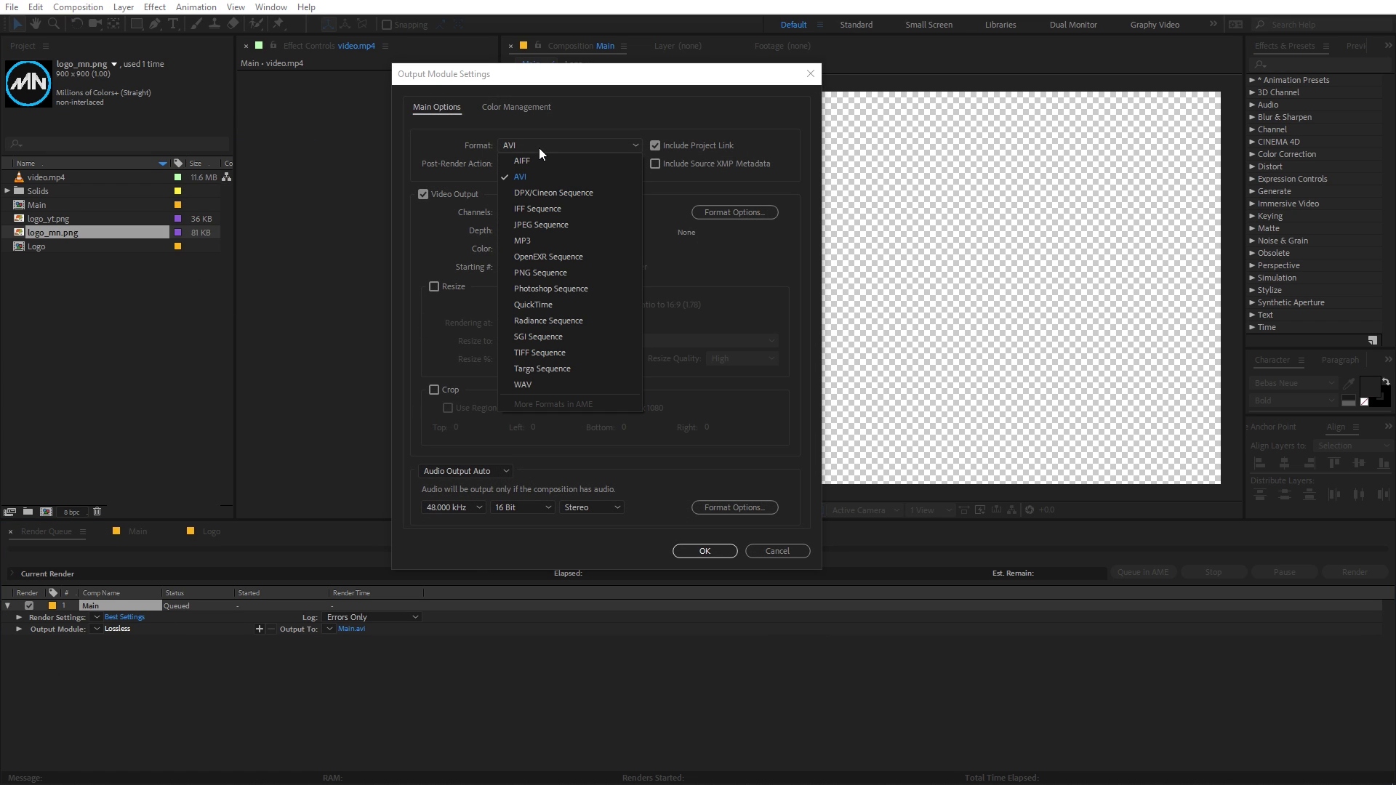
pyautogui.click(526, 304)
# Review the QuickTime video codec and Channels options, and accept the output module settings.
pyautogui.click(717, 212)
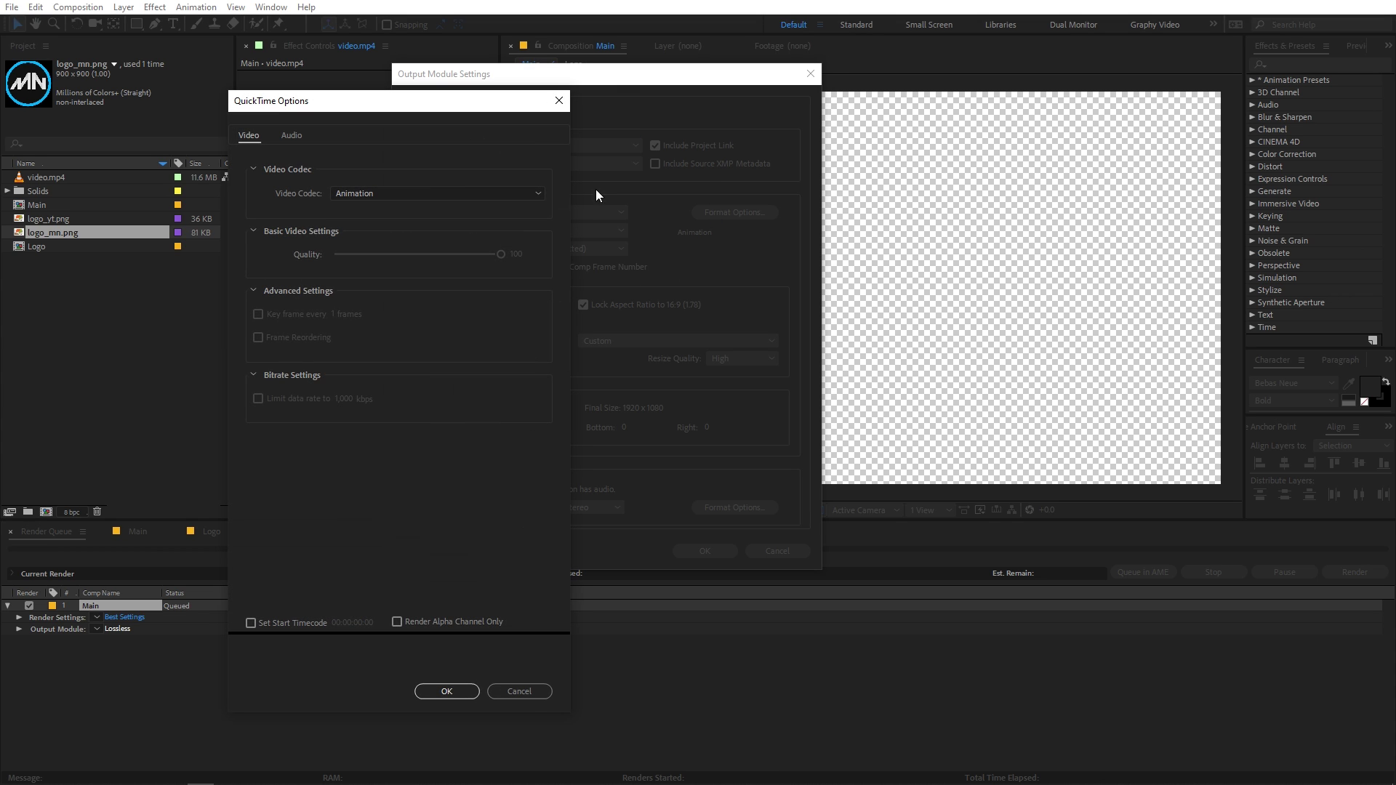
pyautogui.click(365, 193)
pyautogui.click(559, 101)
pyautogui.click(559, 100)
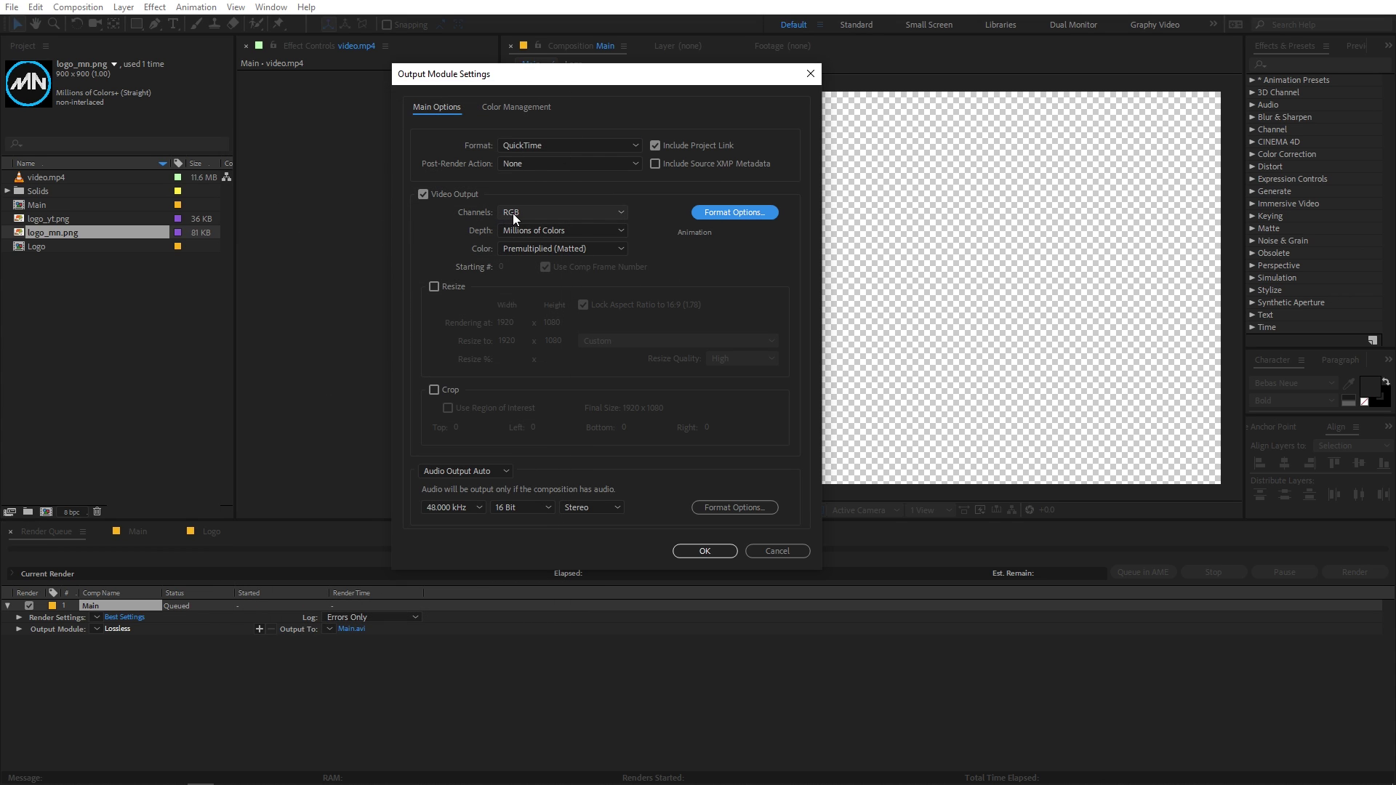
pyautogui.click(513, 212)
pyautogui.click(531, 260)
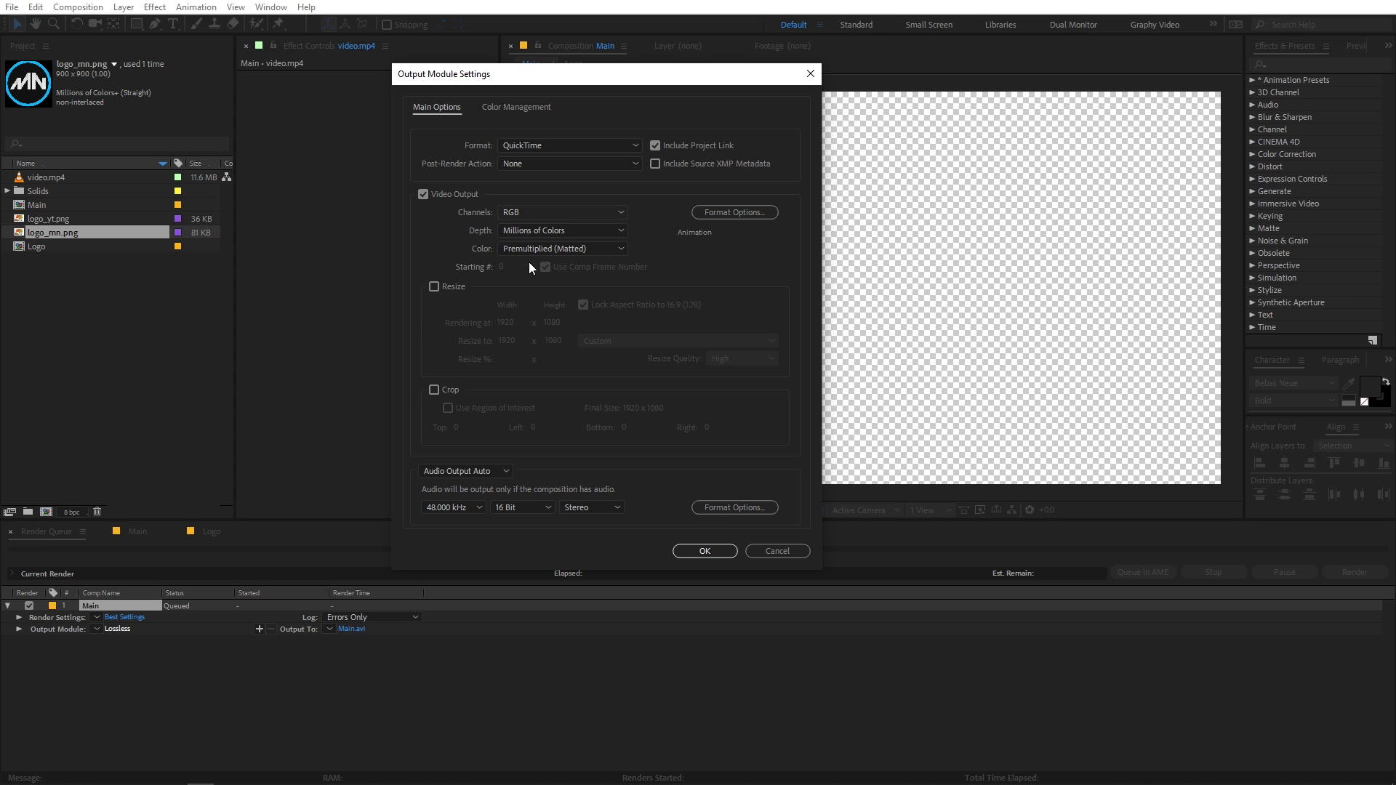
pyautogui.click(704, 552)
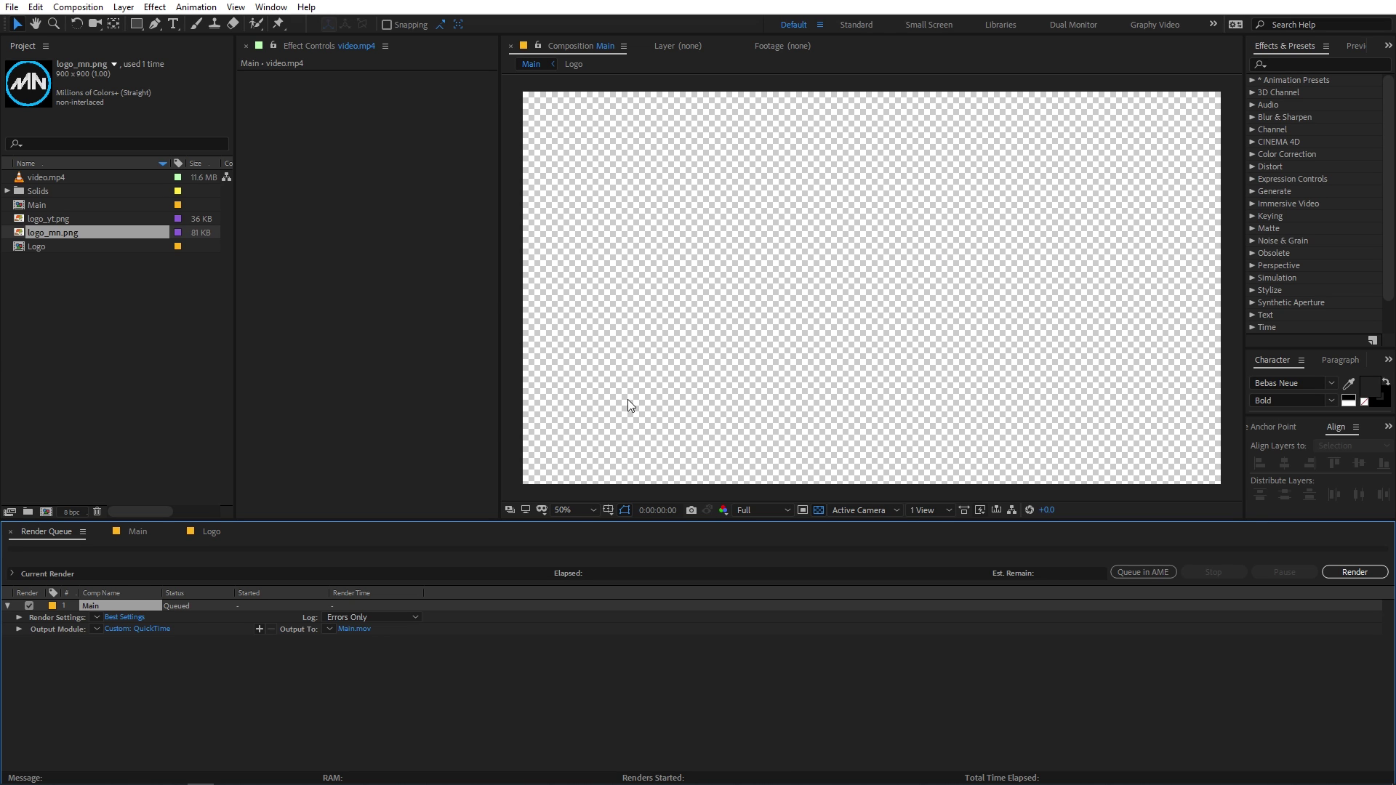
# Return to the Main timeline and end its work area at about 0:00:02:23, with the playhead at the first frame.
pyautogui.click(137, 531)
pyautogui.moveTo(765, 557); pyautogui.dragTo(523, 598)
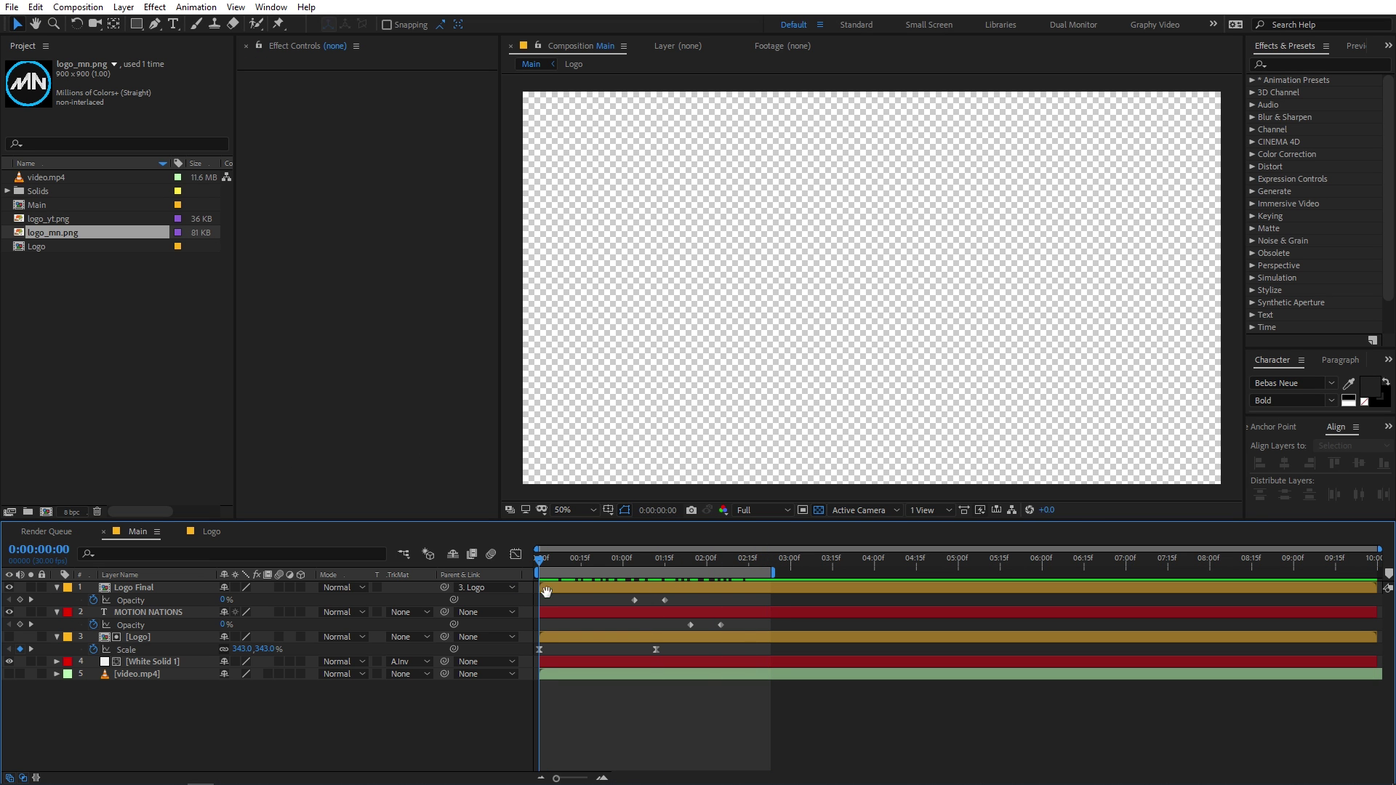